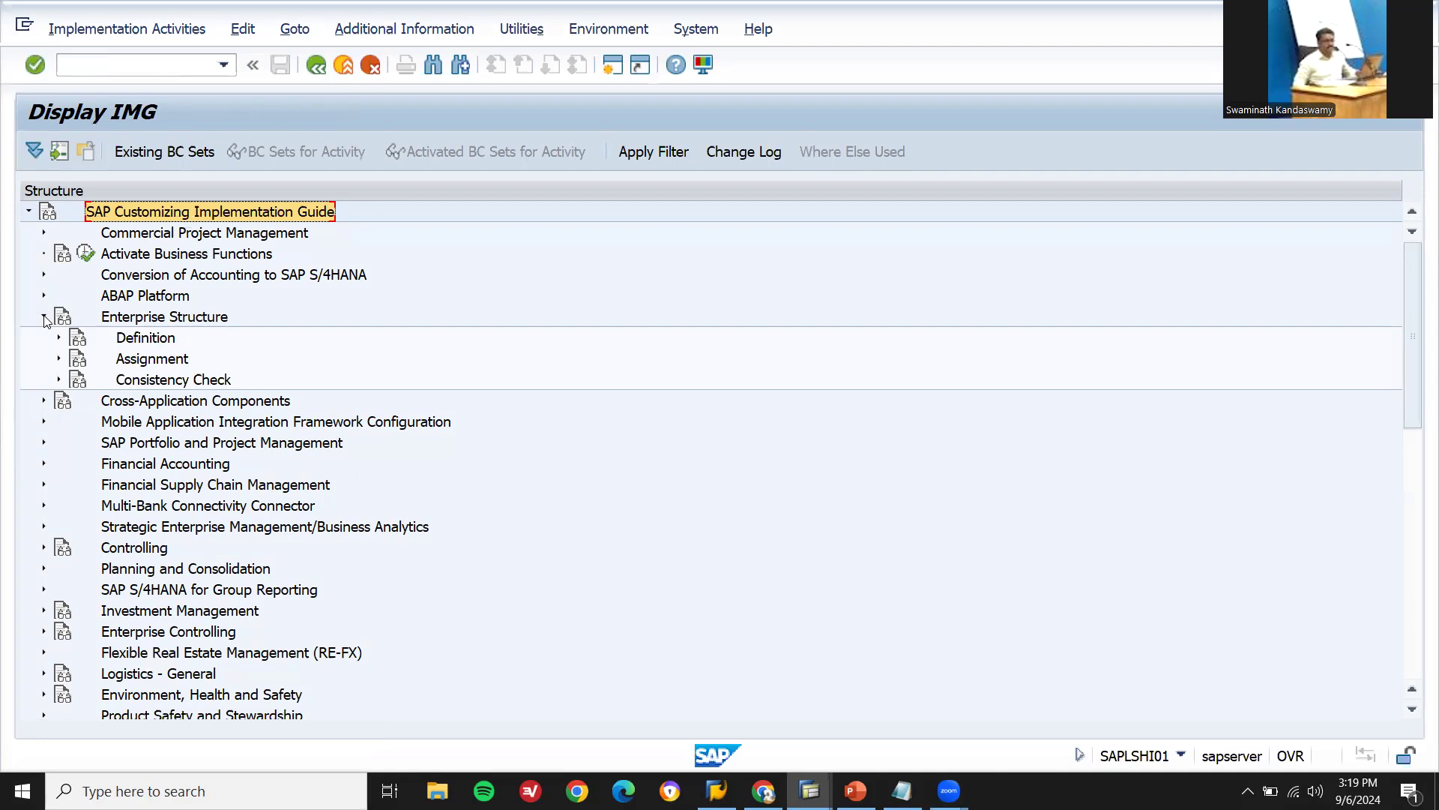
Start a new company code entry through Edit Company Code Data under Enterprise Structure, Definition, Financial Accounting
click(59, 338)
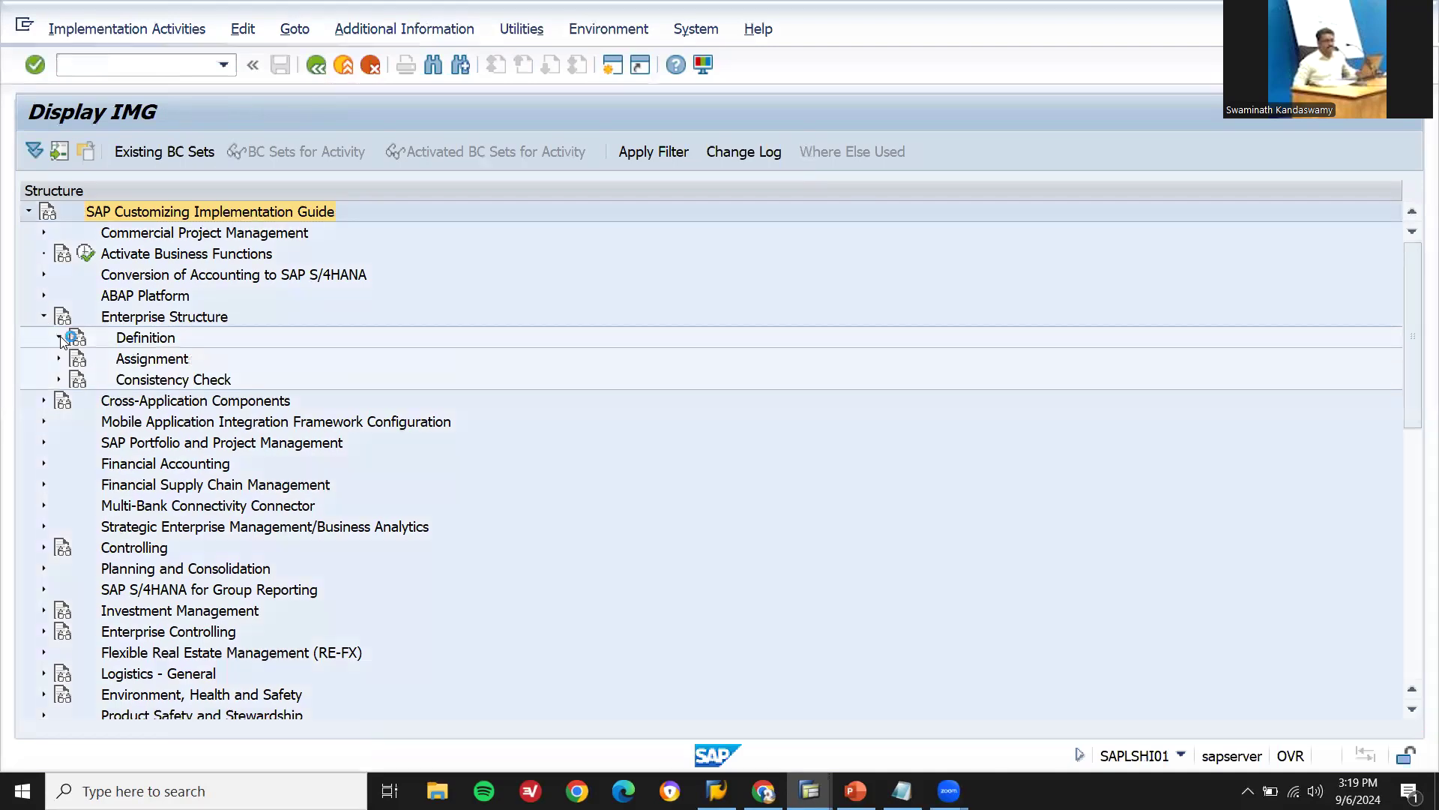
click(74, 359)
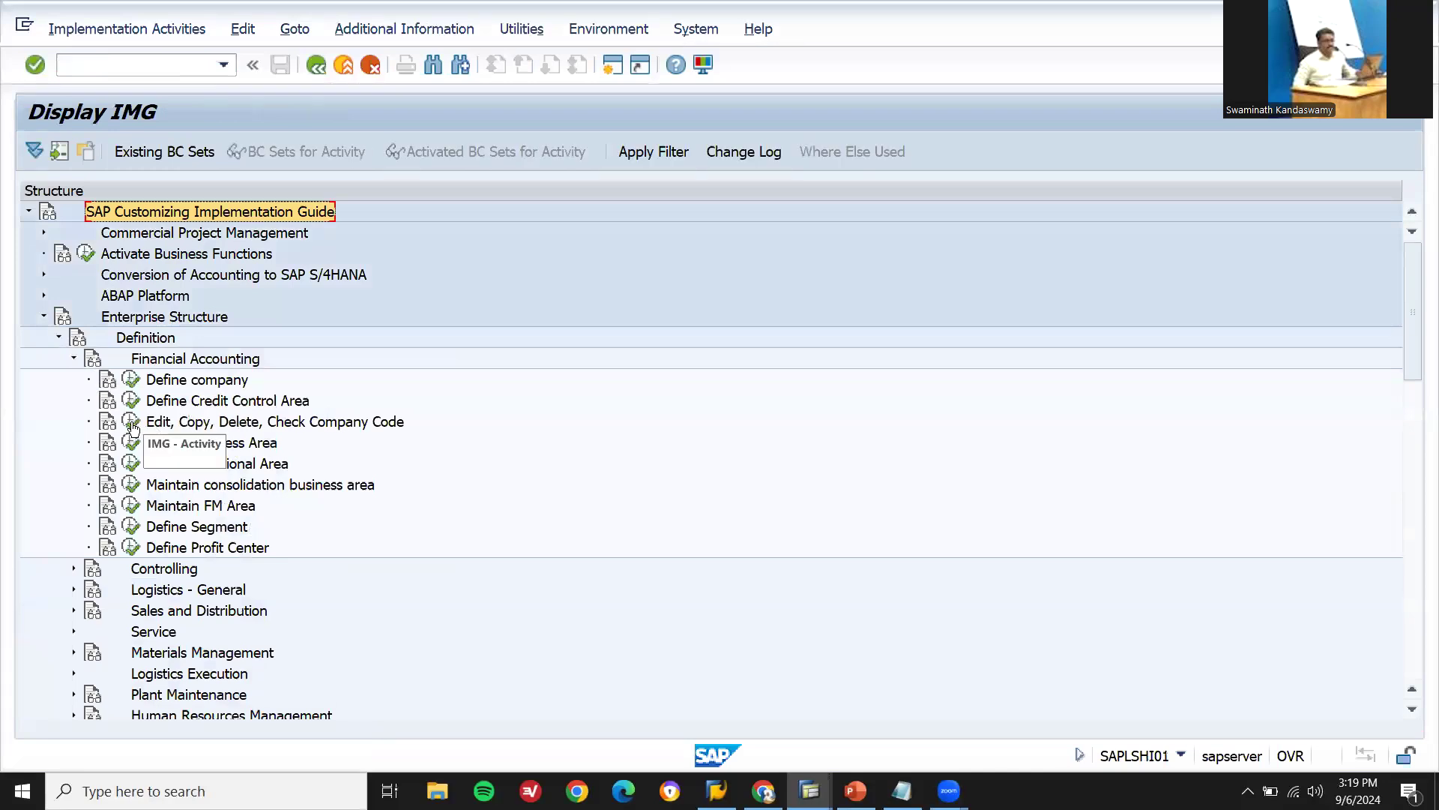
click(132, 424)
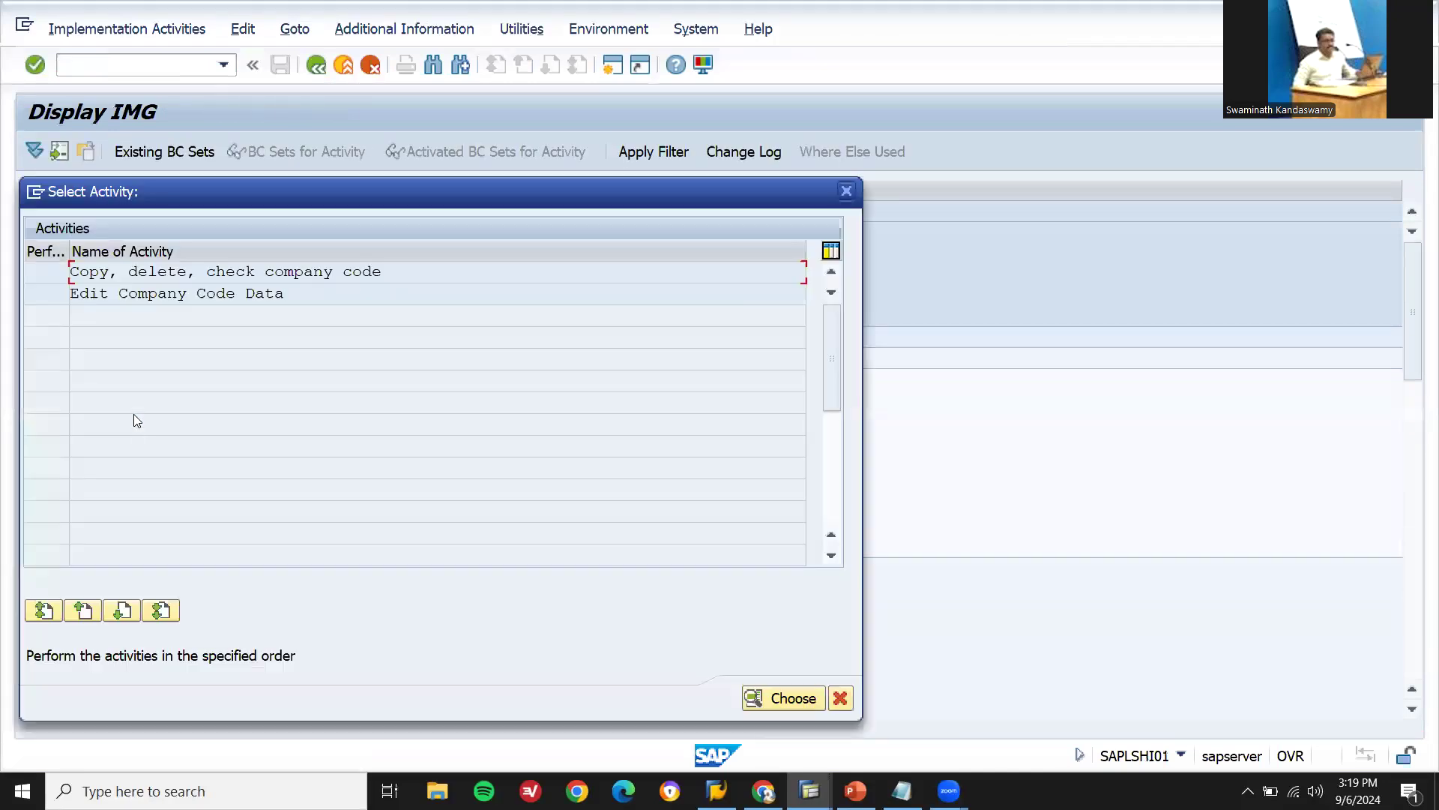
double_click(198, 293)
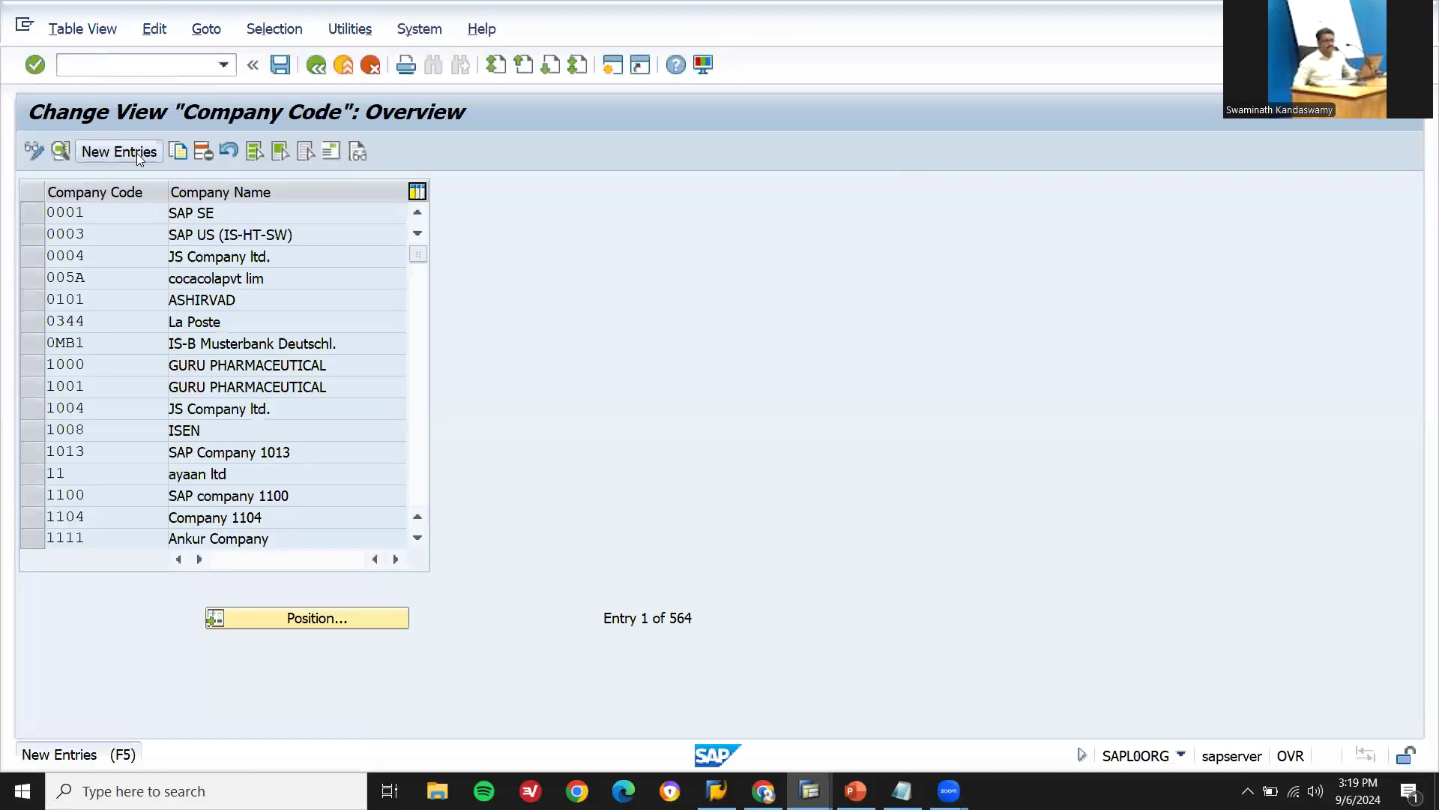
click(137, 159)
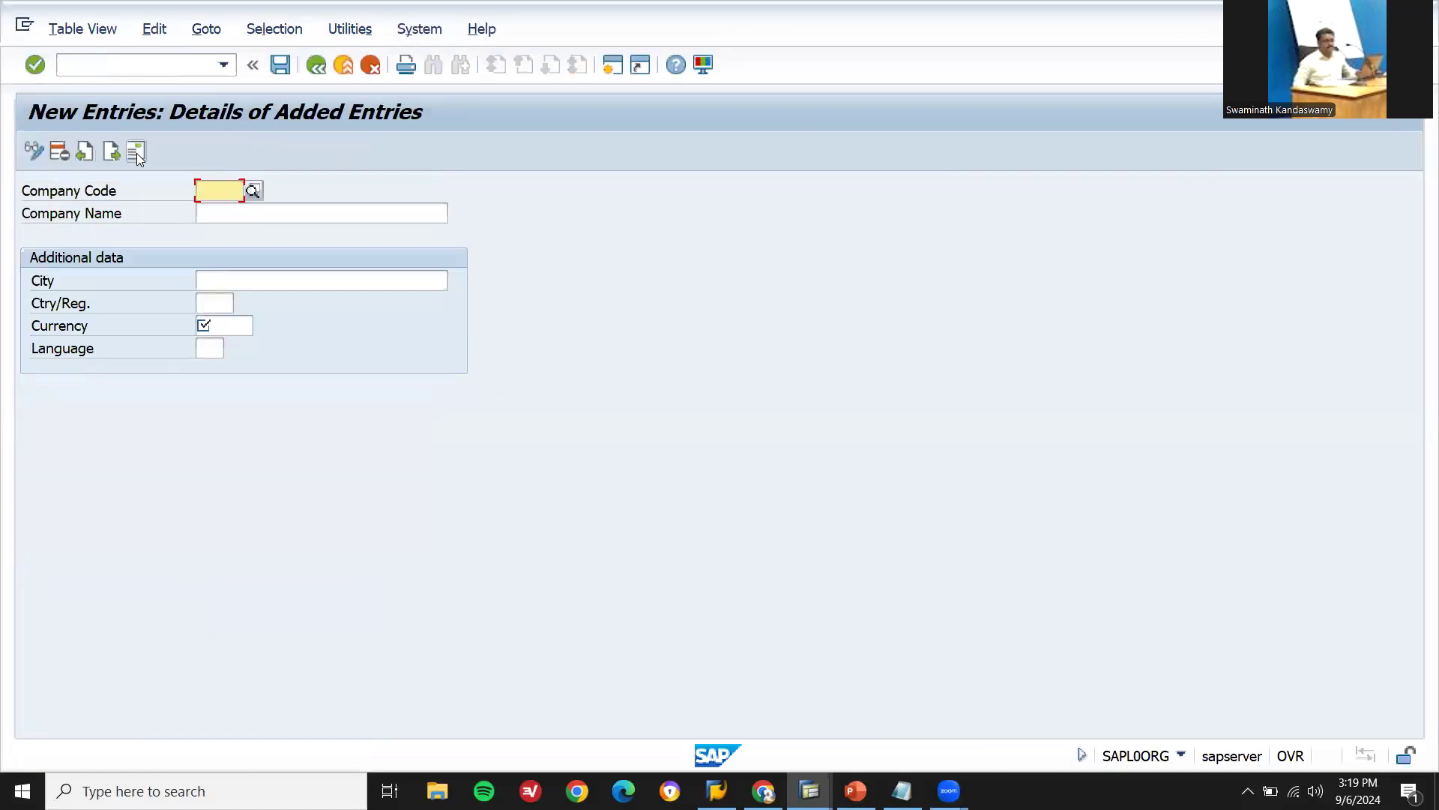
Enter company code DF08 with the company name DF INDS and currency INR
text(DF08)
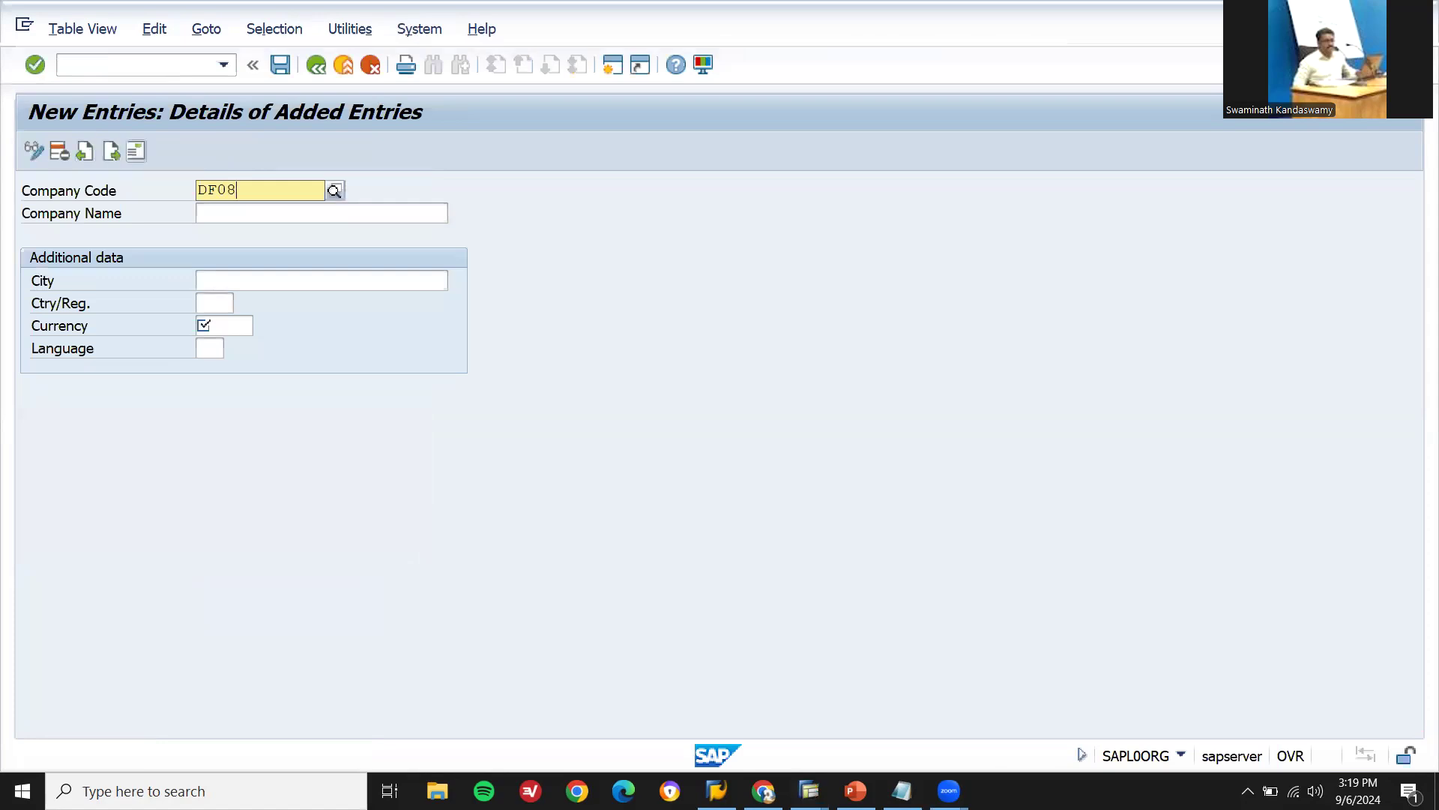
key(Return)
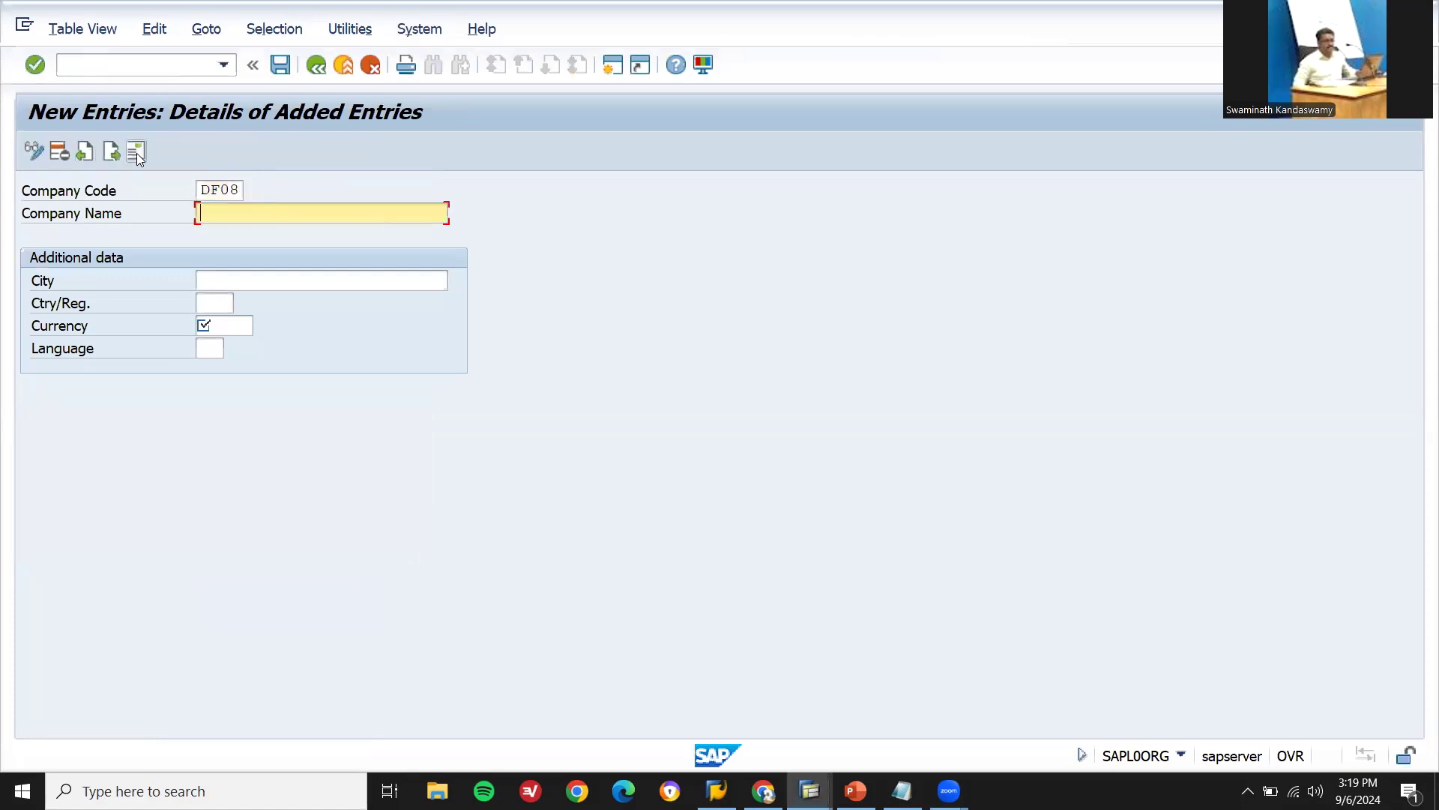
text(DF INDS)
click(204, 327)
key(Down)
key(Return)
key(Return)
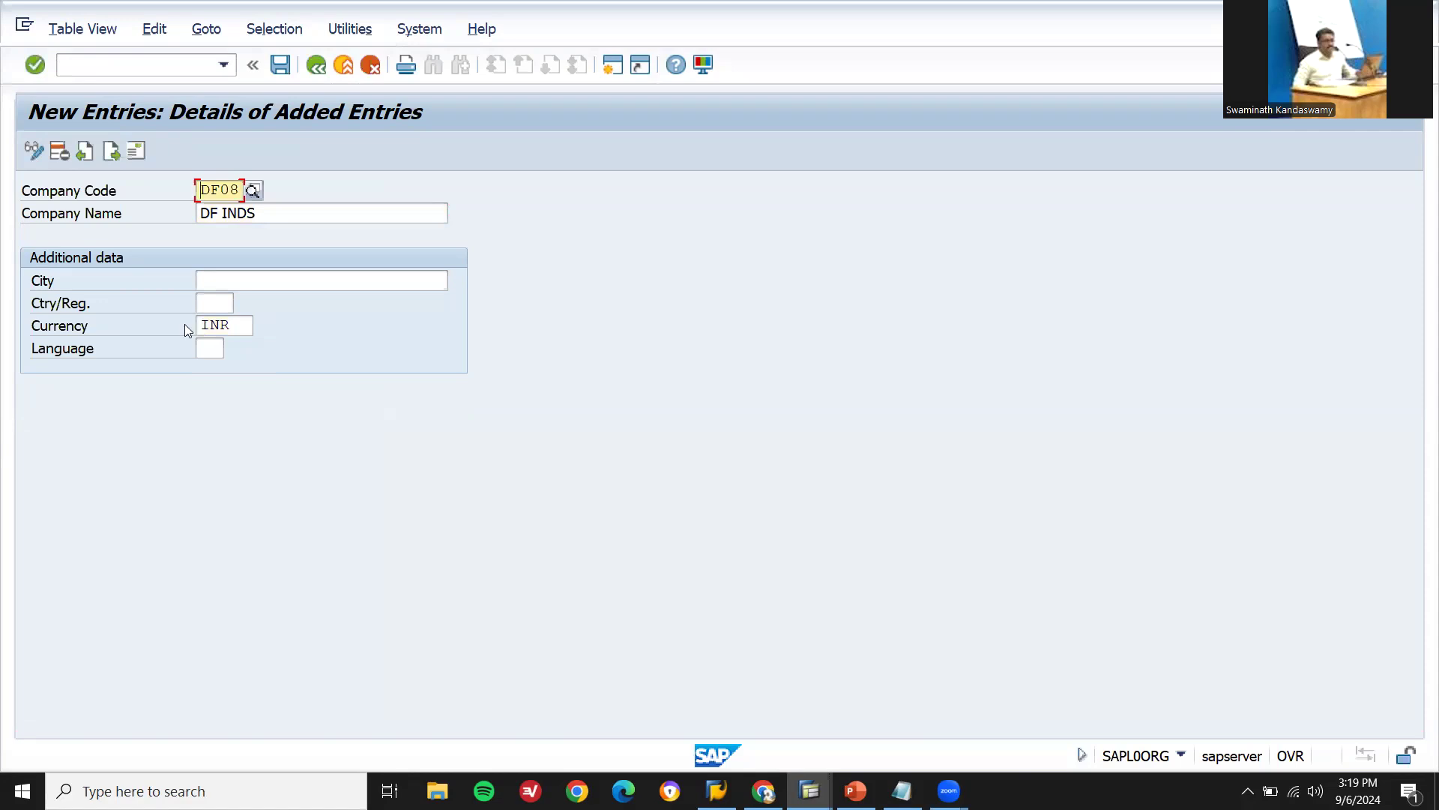
Set the company code's country to IN and its language to EN
click(221, 301)
key(Down)
key(Return)
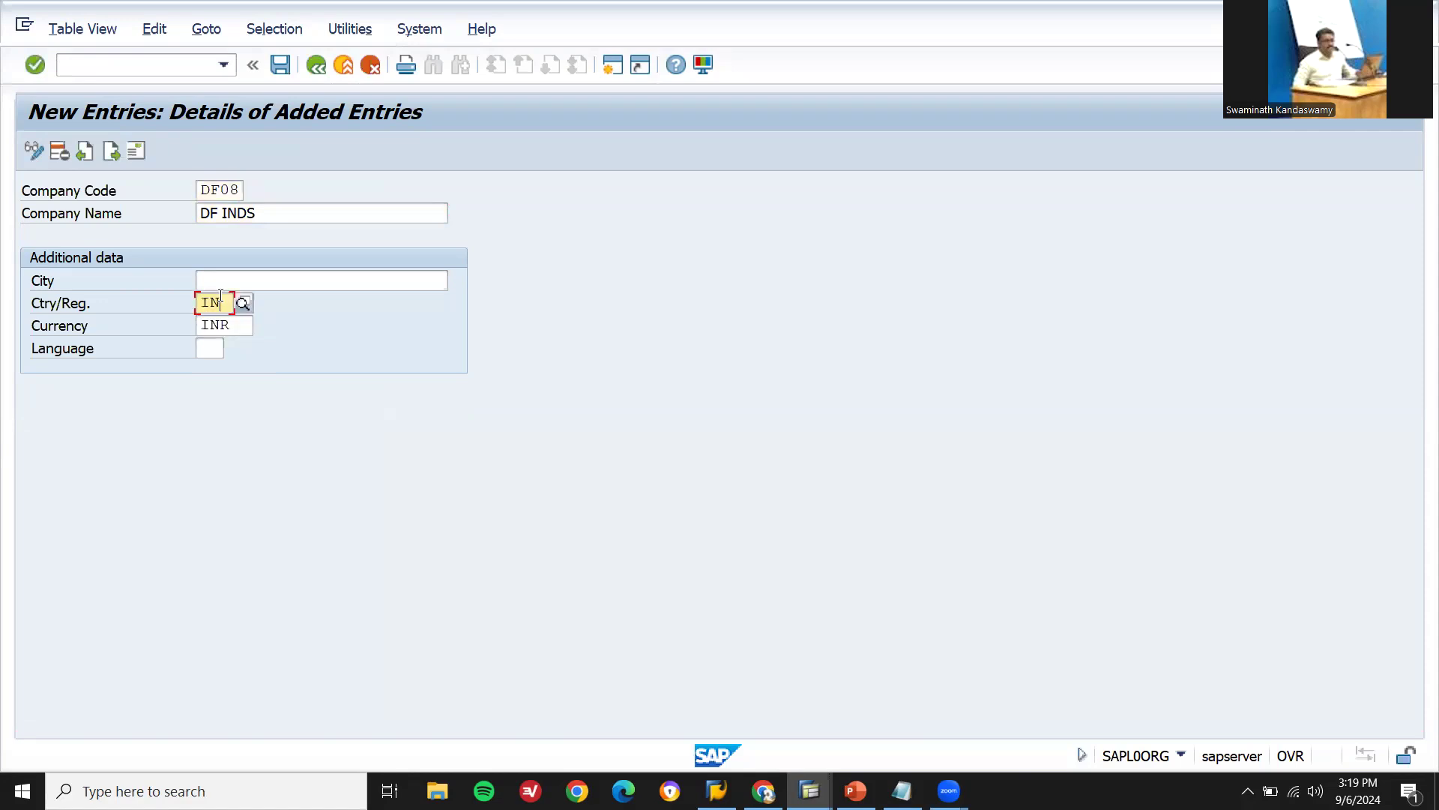
click(212, 349)
key(Down)
key(Return)
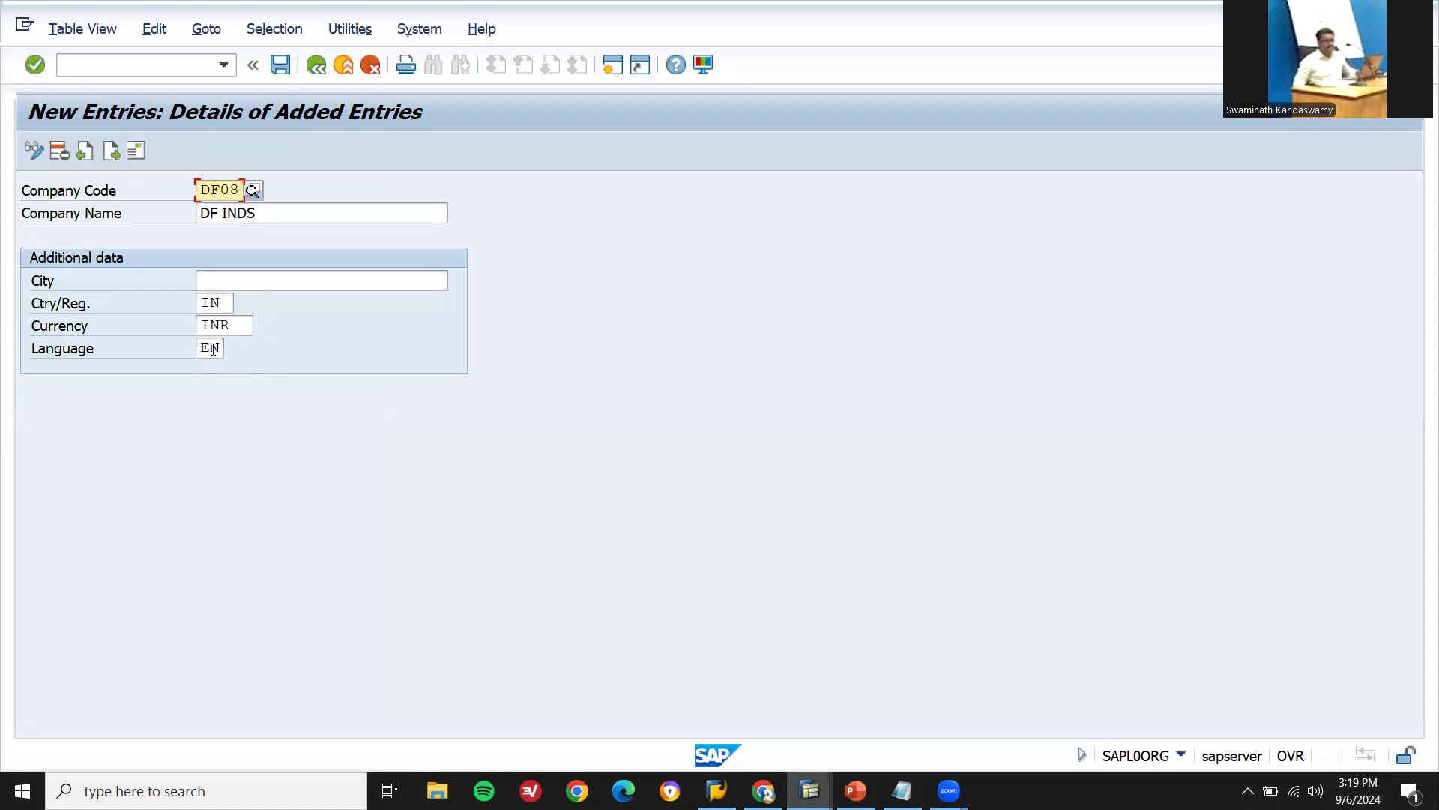
Save the company code and confirm its address with IN as the country
click(280, 74)
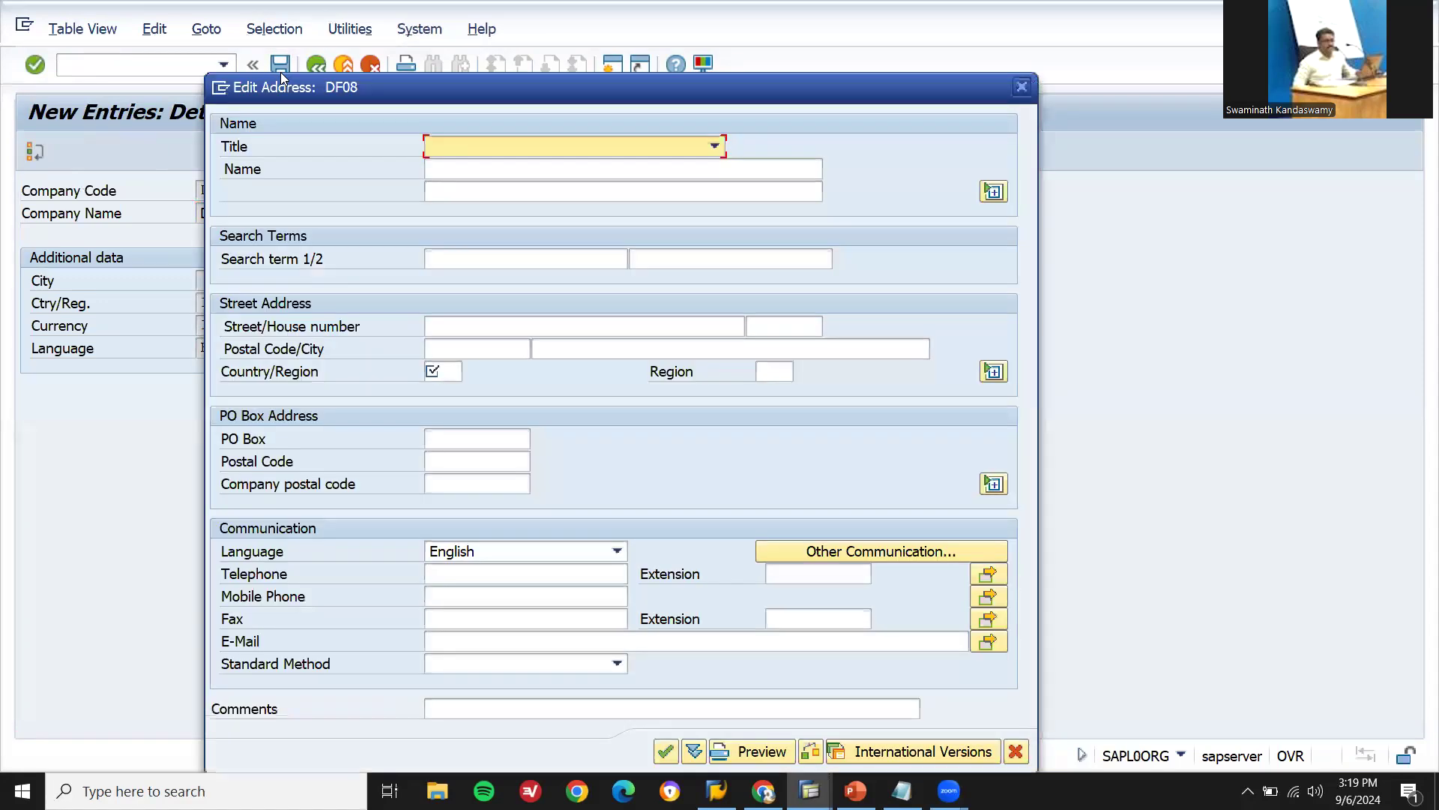
click(448, 374)
text(IN)
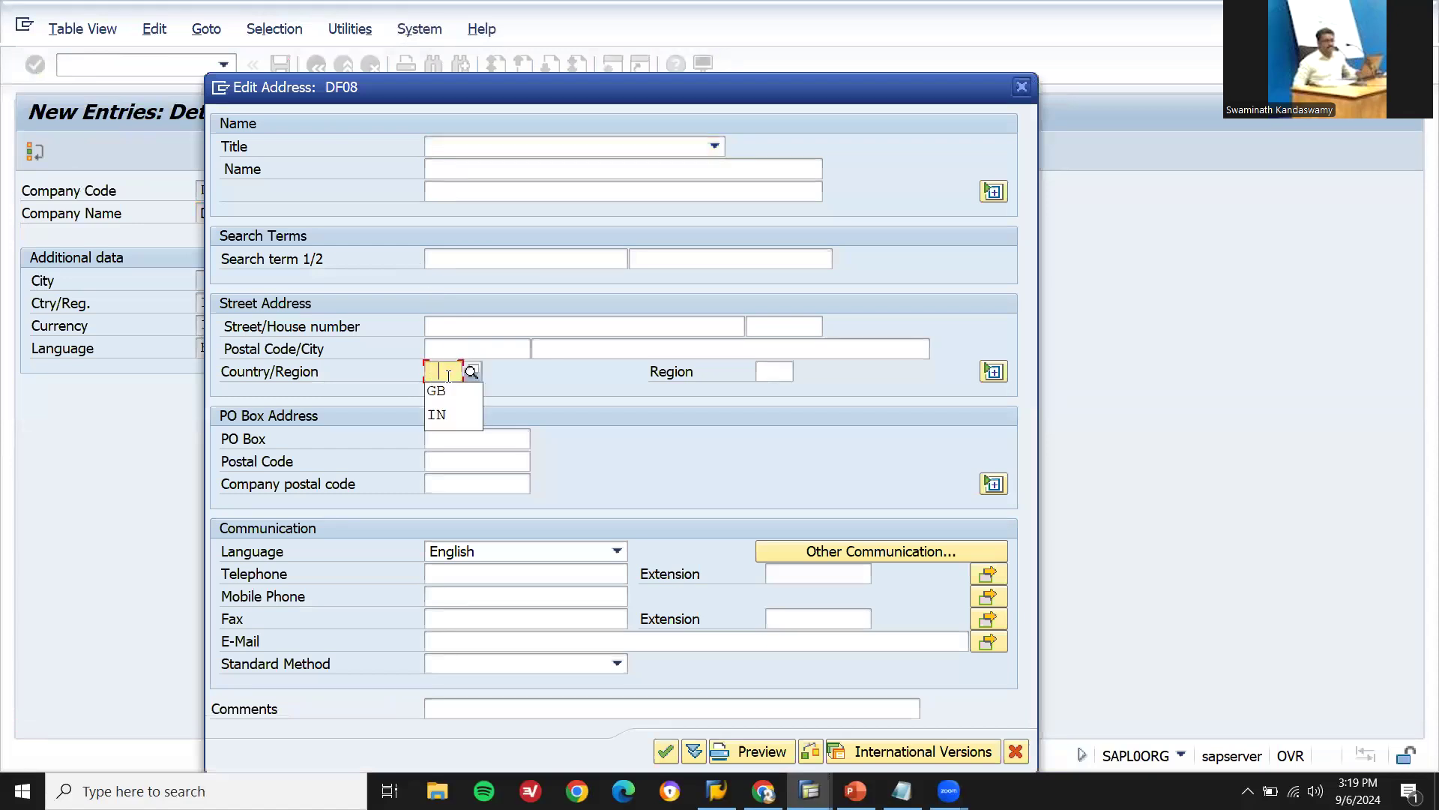
click(667, 750)
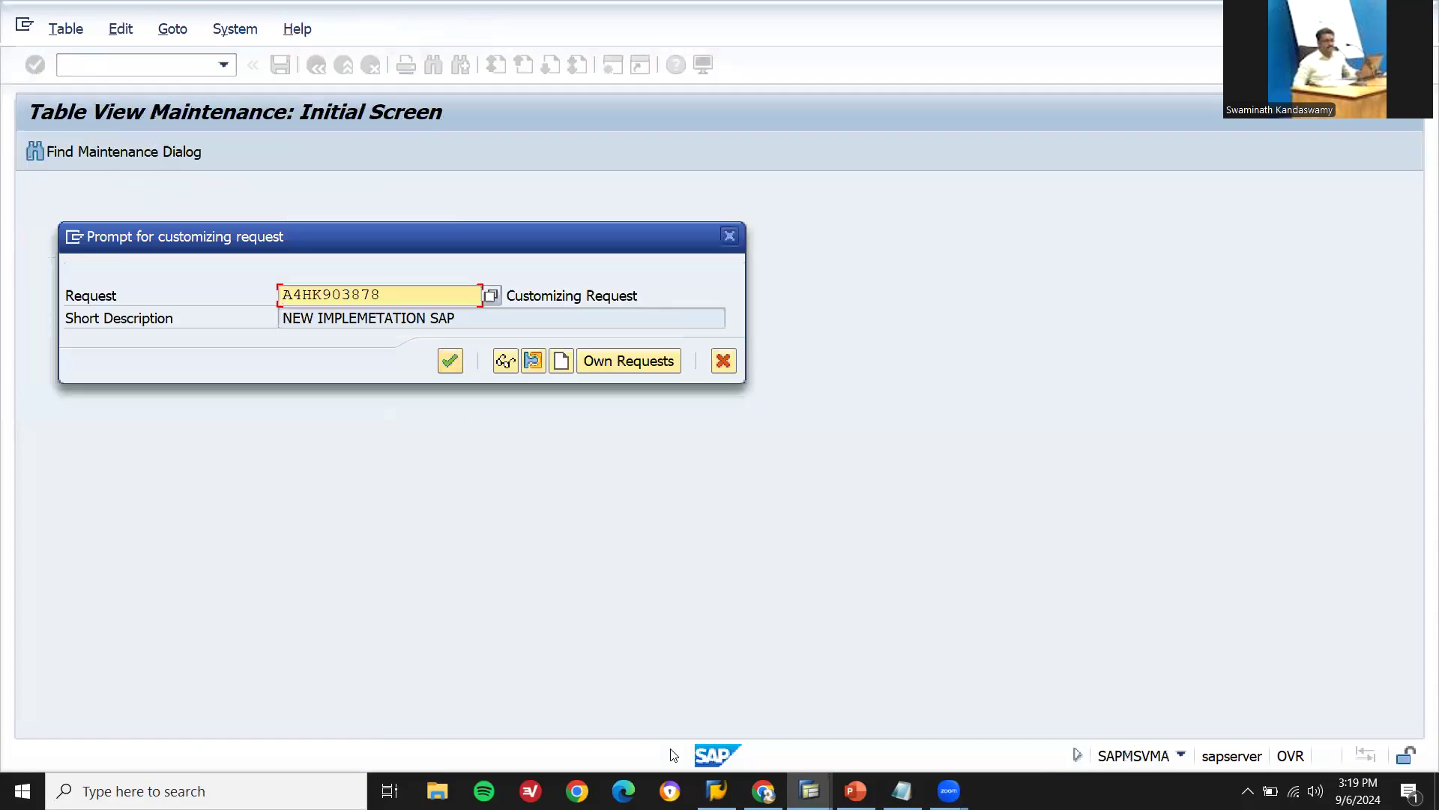
Copy the request number from the customizing request prompt into a new Notepad document and return to SAP
drag(511, 294, 640, 296)
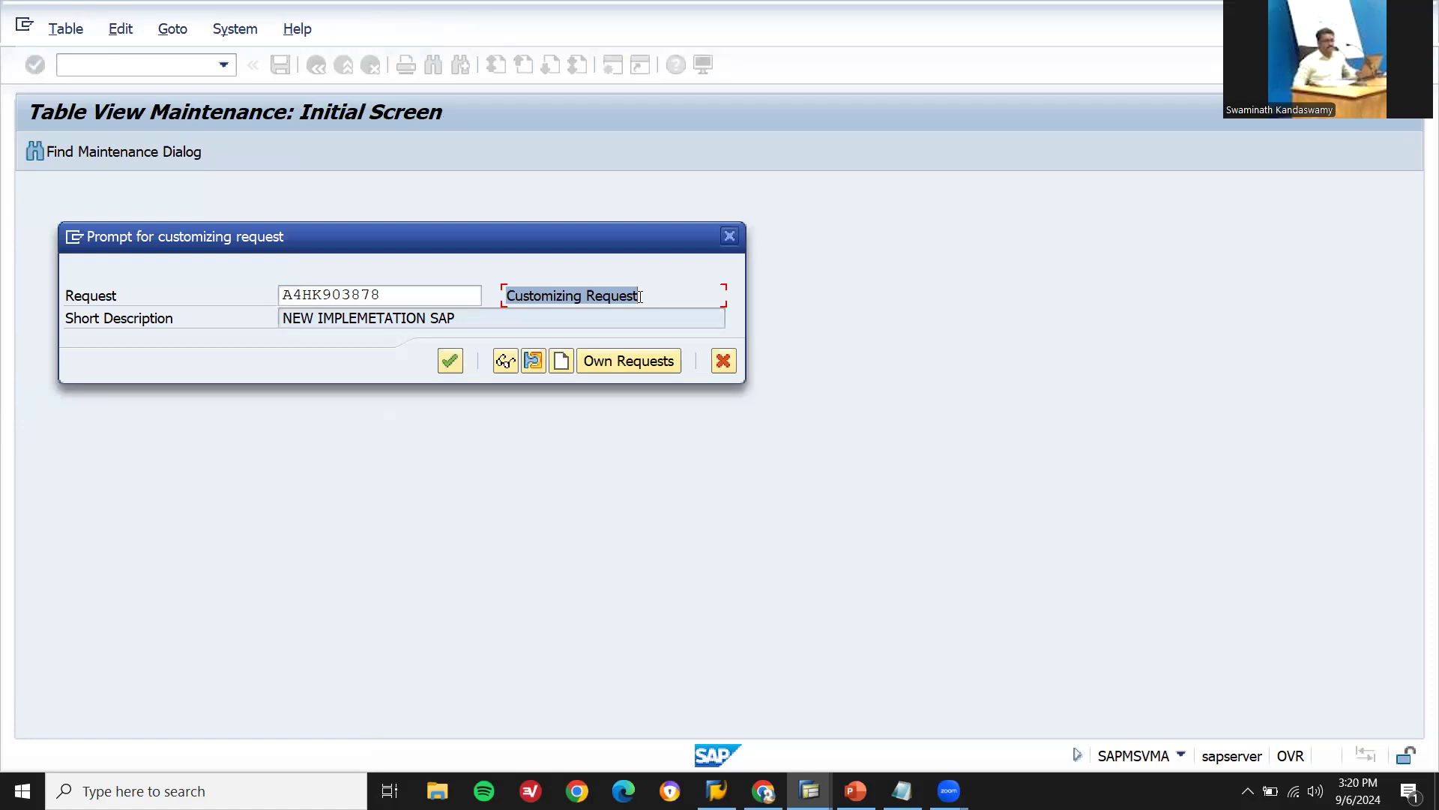
click(399, 293)
key(shift+Left)
key(shift+Left)
key(shift+Left)
key(shift+Left)
key(shift+Left)
key(shift+Left)
key(shift+Left)
key(shift+Left)
key(shift+Left)
key(ctrl+c)
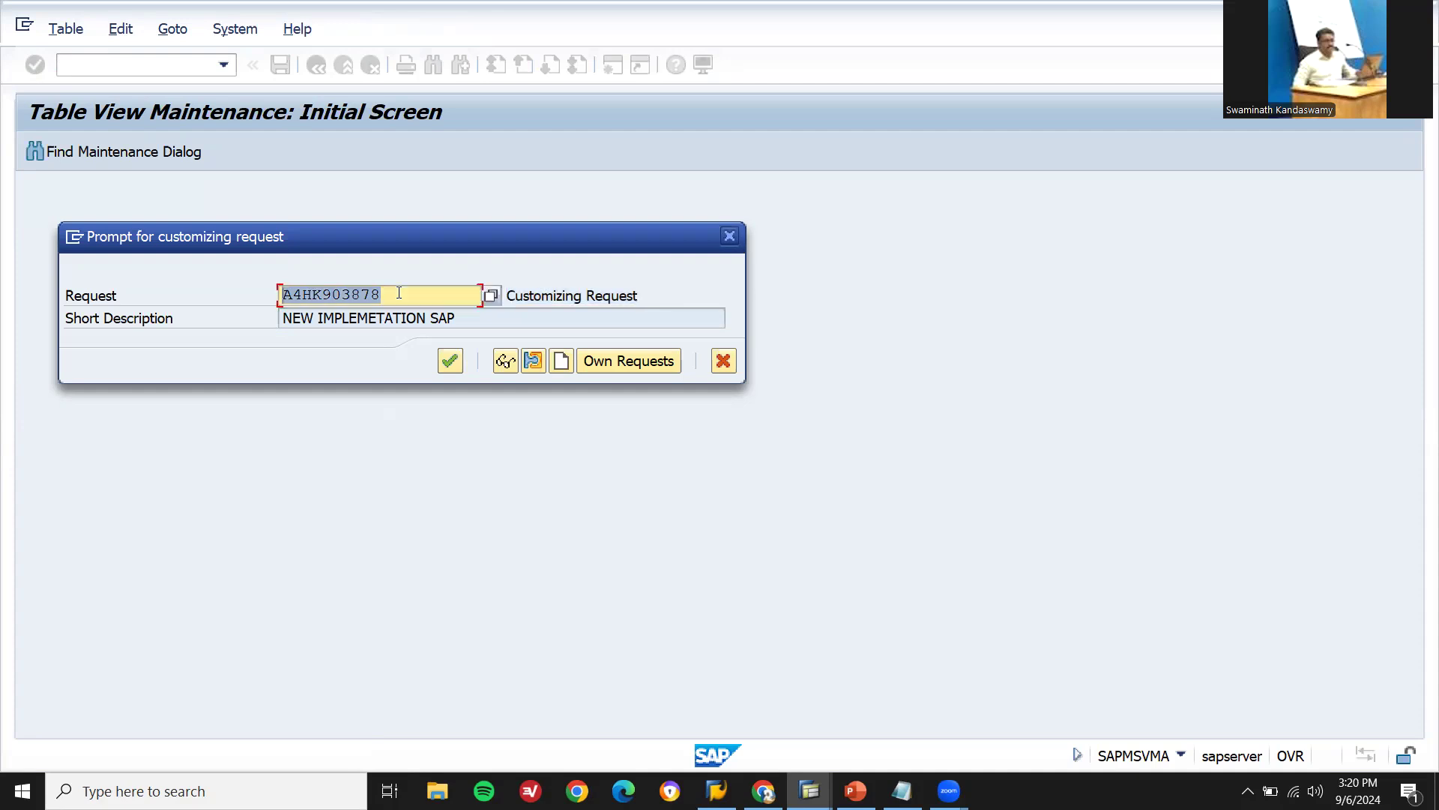
key(Left)
key(super+r)
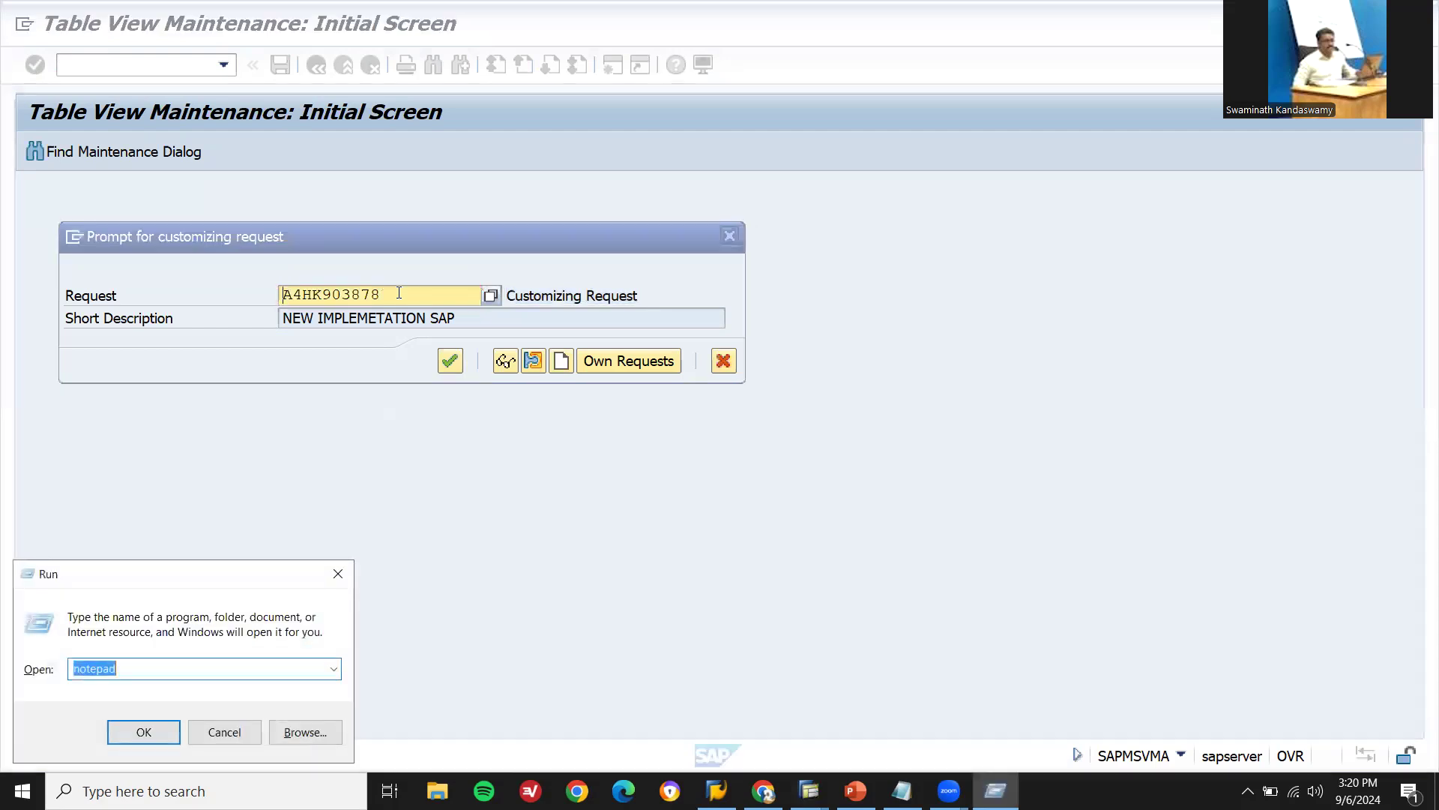
key(Return)
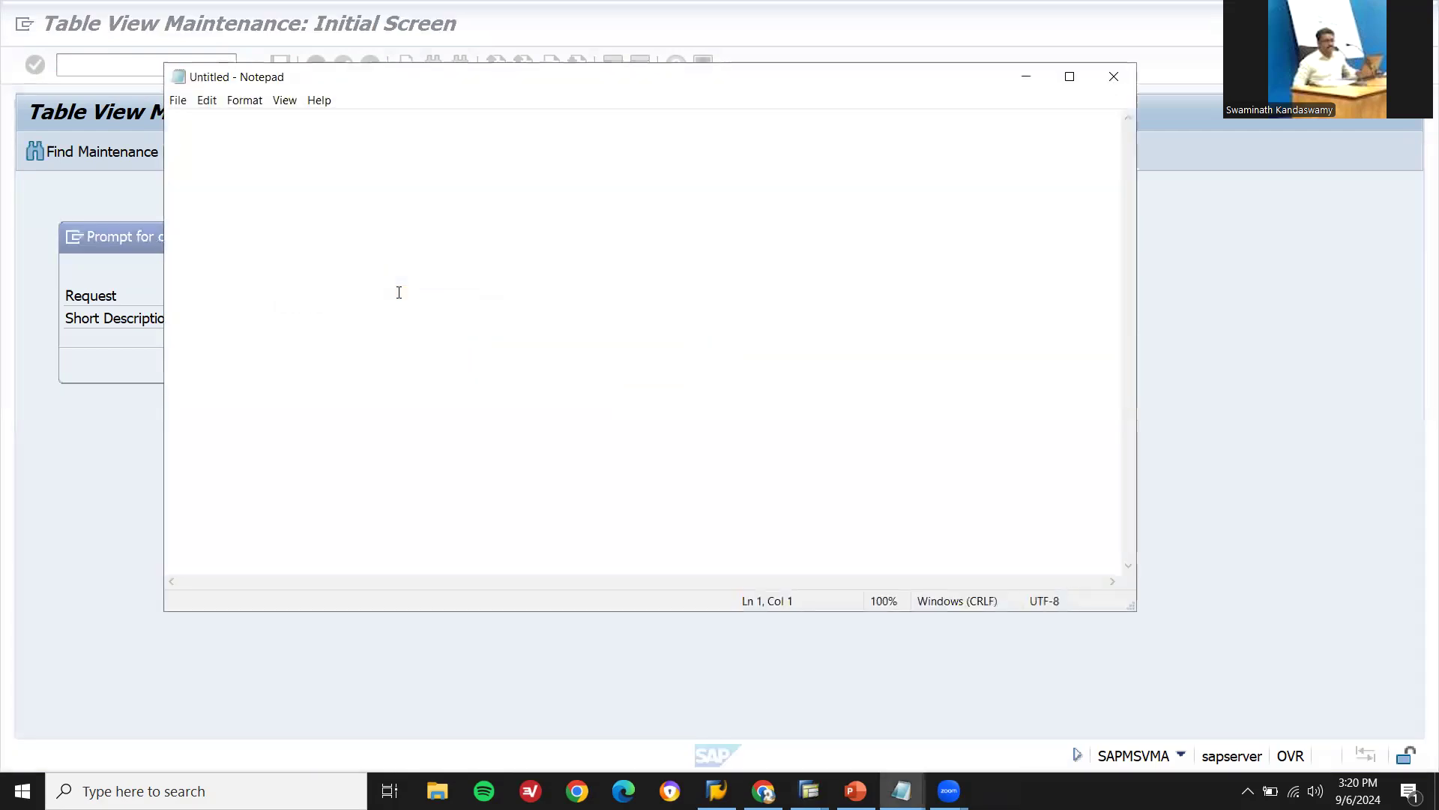
key(ctrl+v)
key(alt+Tab)
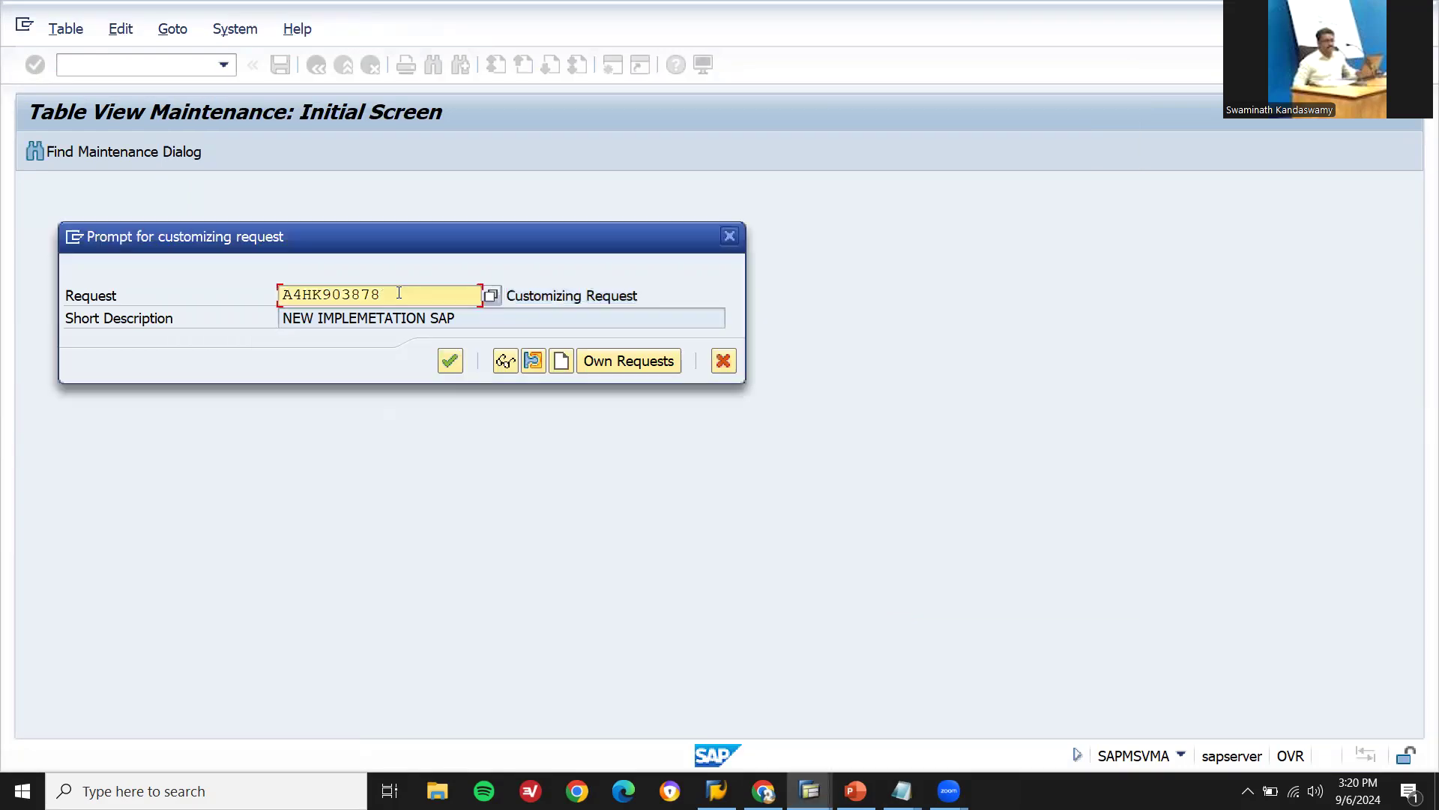
Assign the new company code to customizing request A4HK903878 and return to the implementation guide structure
drag(508, 295, 640, 292)
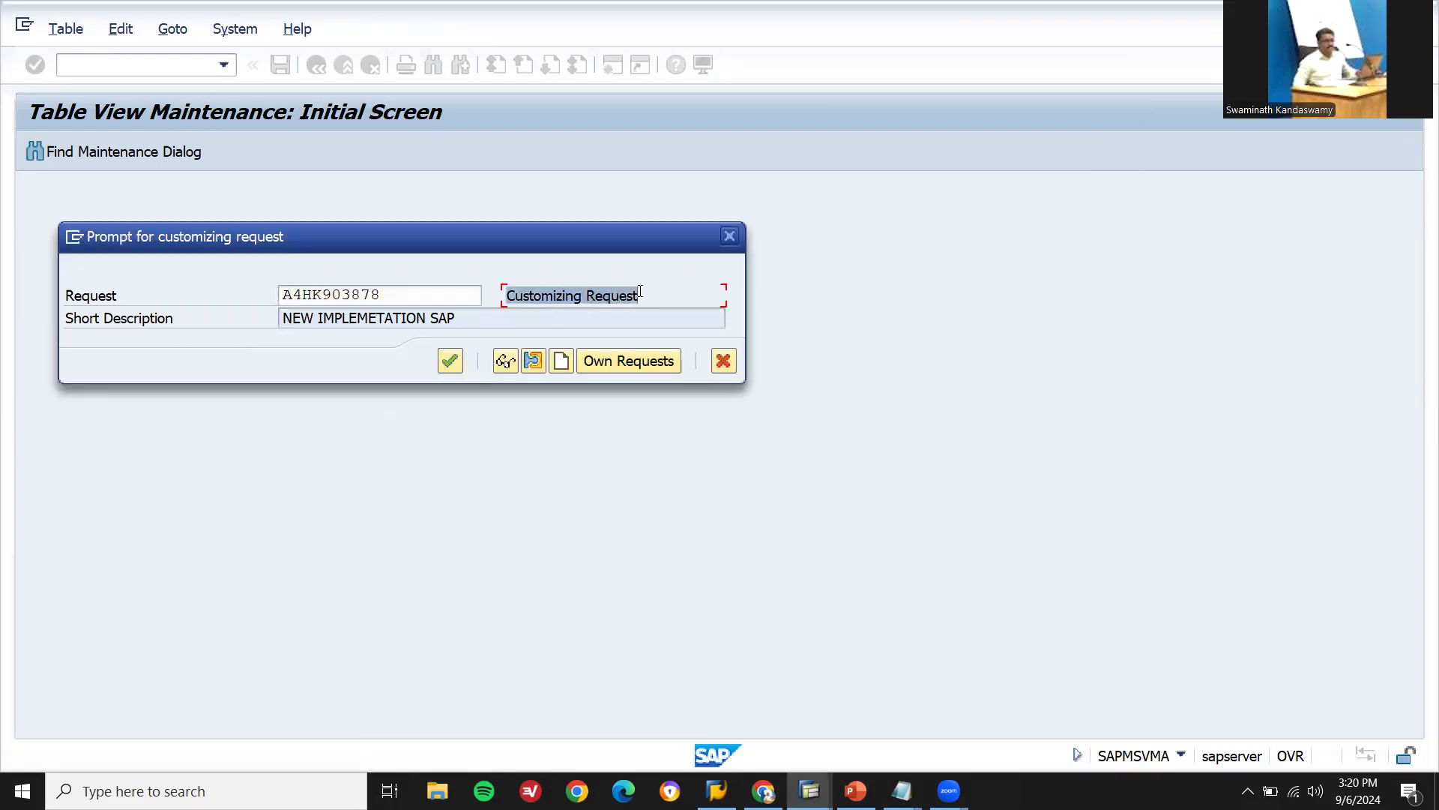
click(452, 361)
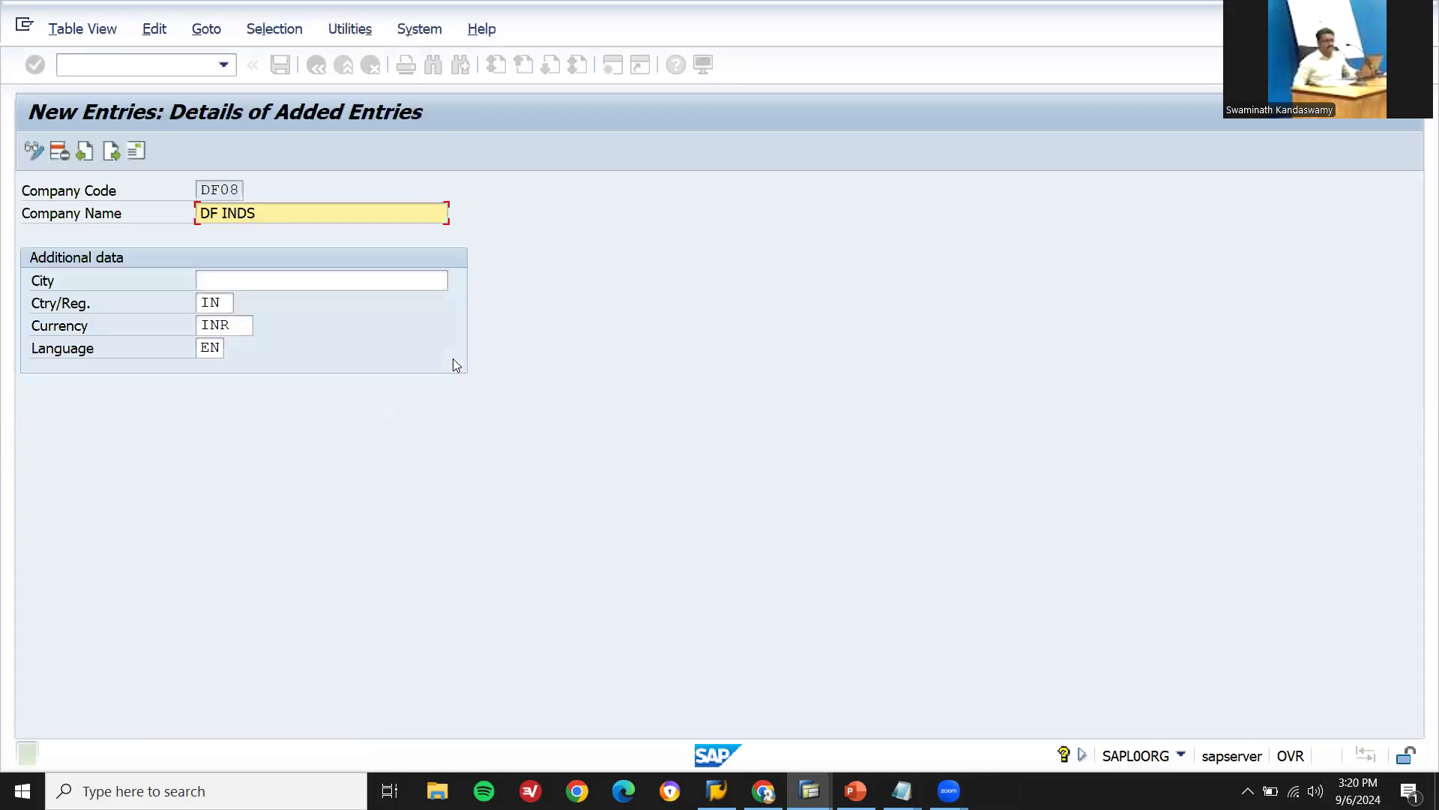
key(F3)
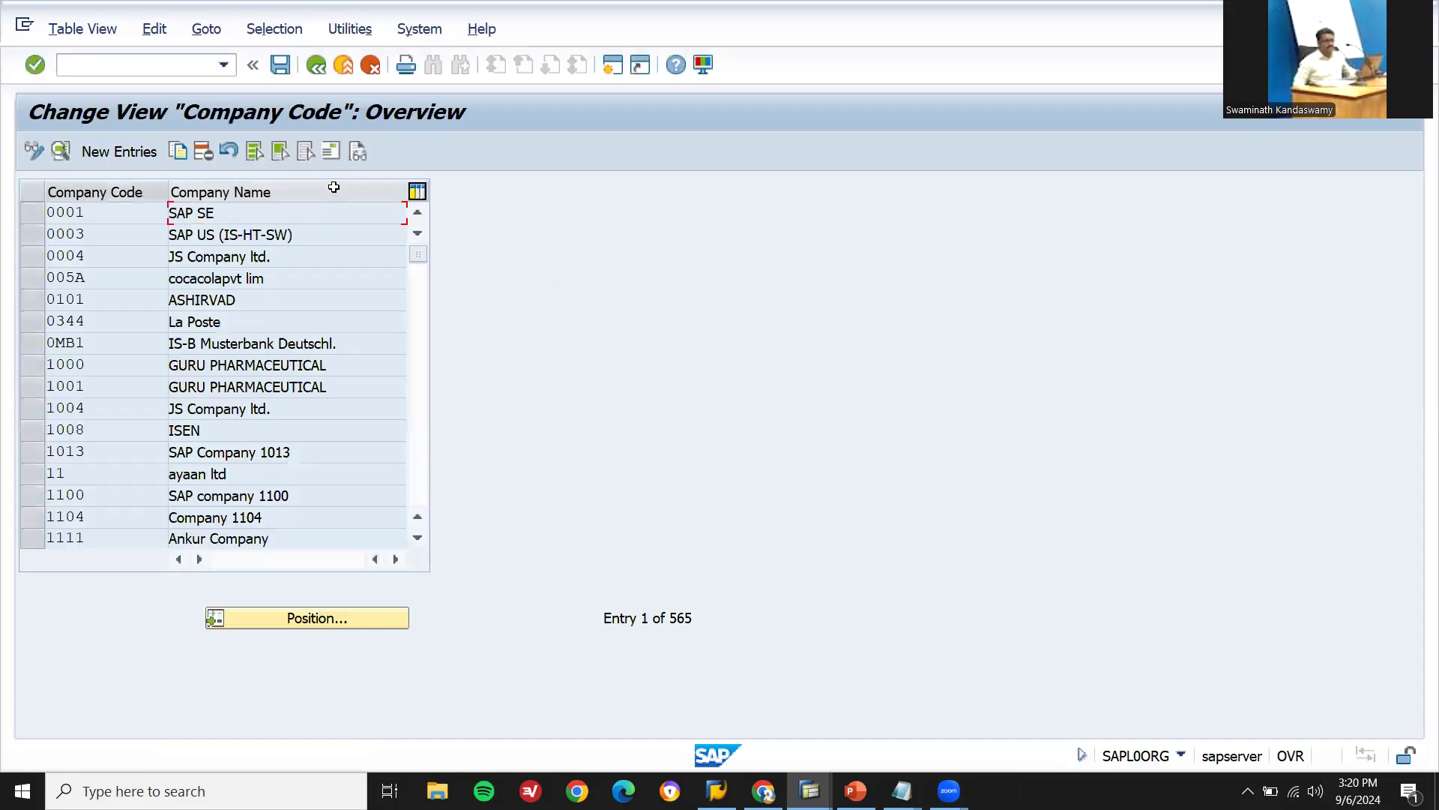
key(F3)
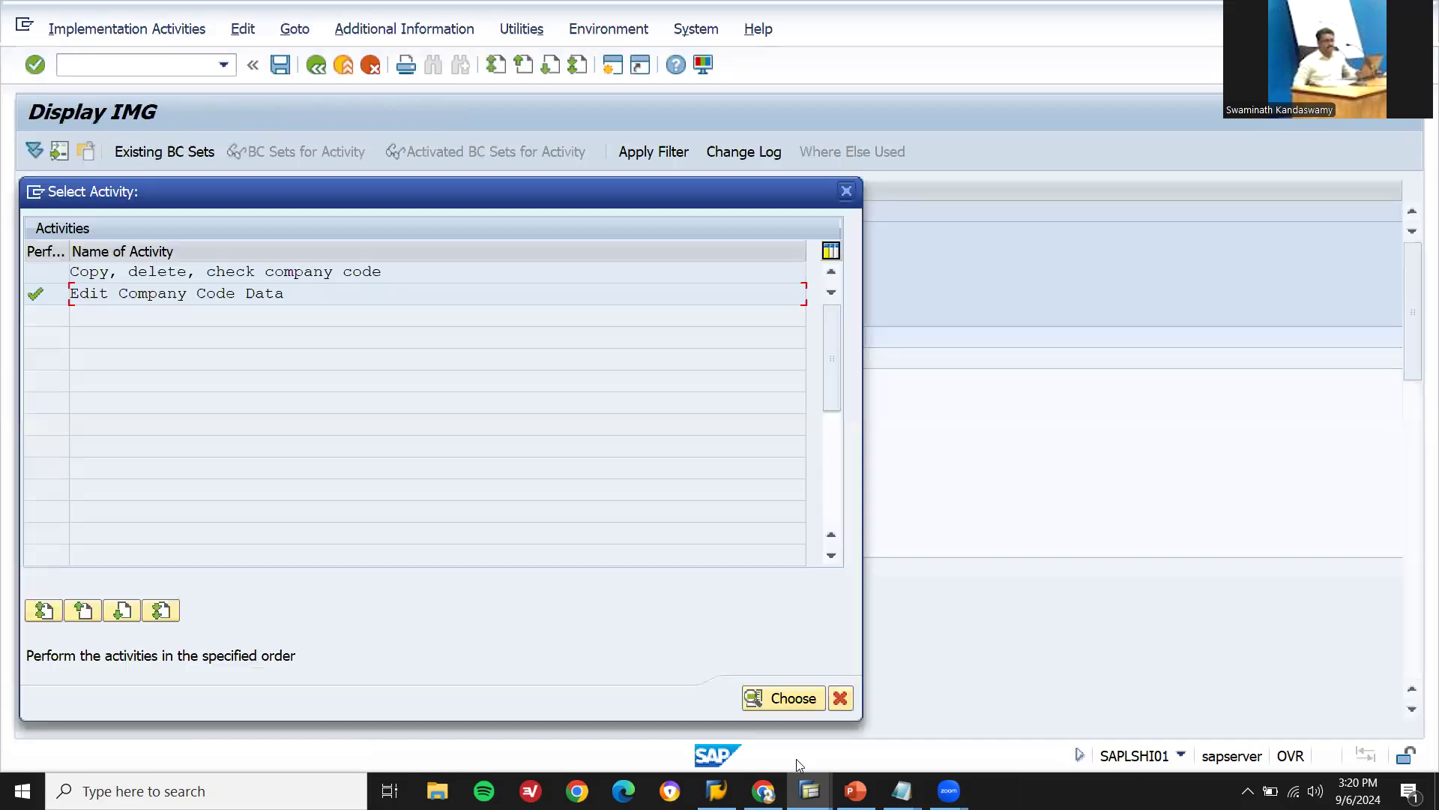
key(F3)
Switch to the SAP Easy Access session and open the Transport Organizer
mouse_move(810, 790)
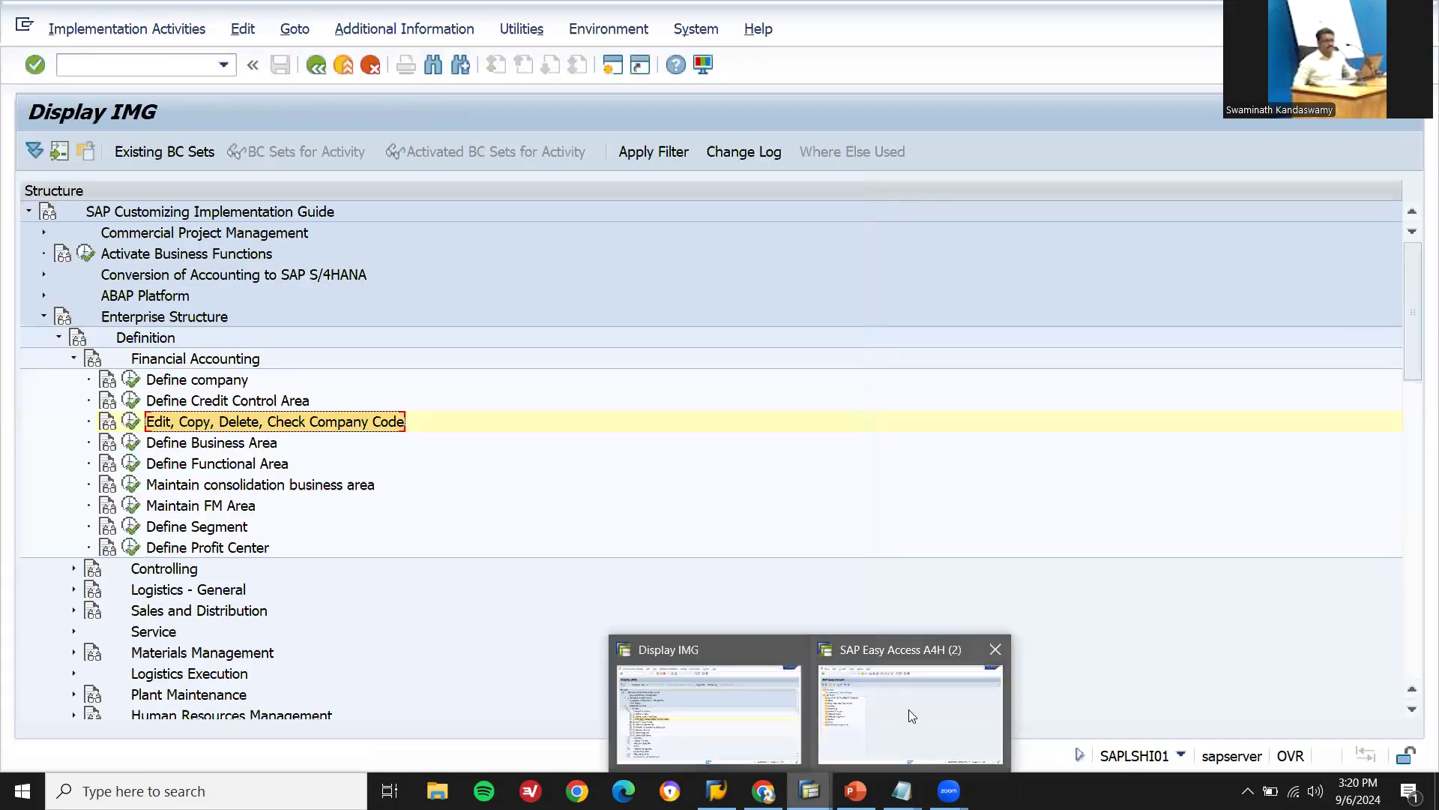
click(909, 709)
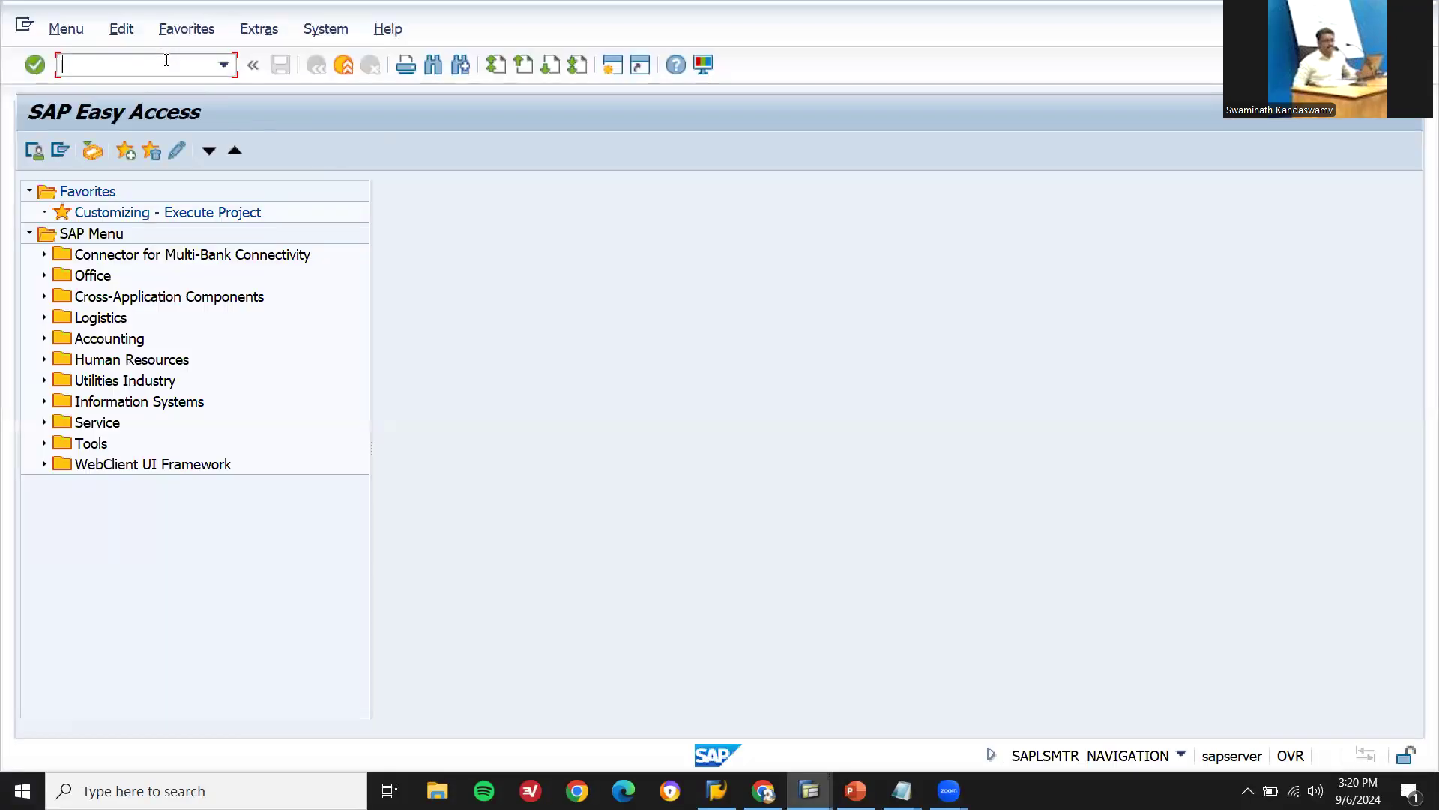
text(SE38)
key(Return)
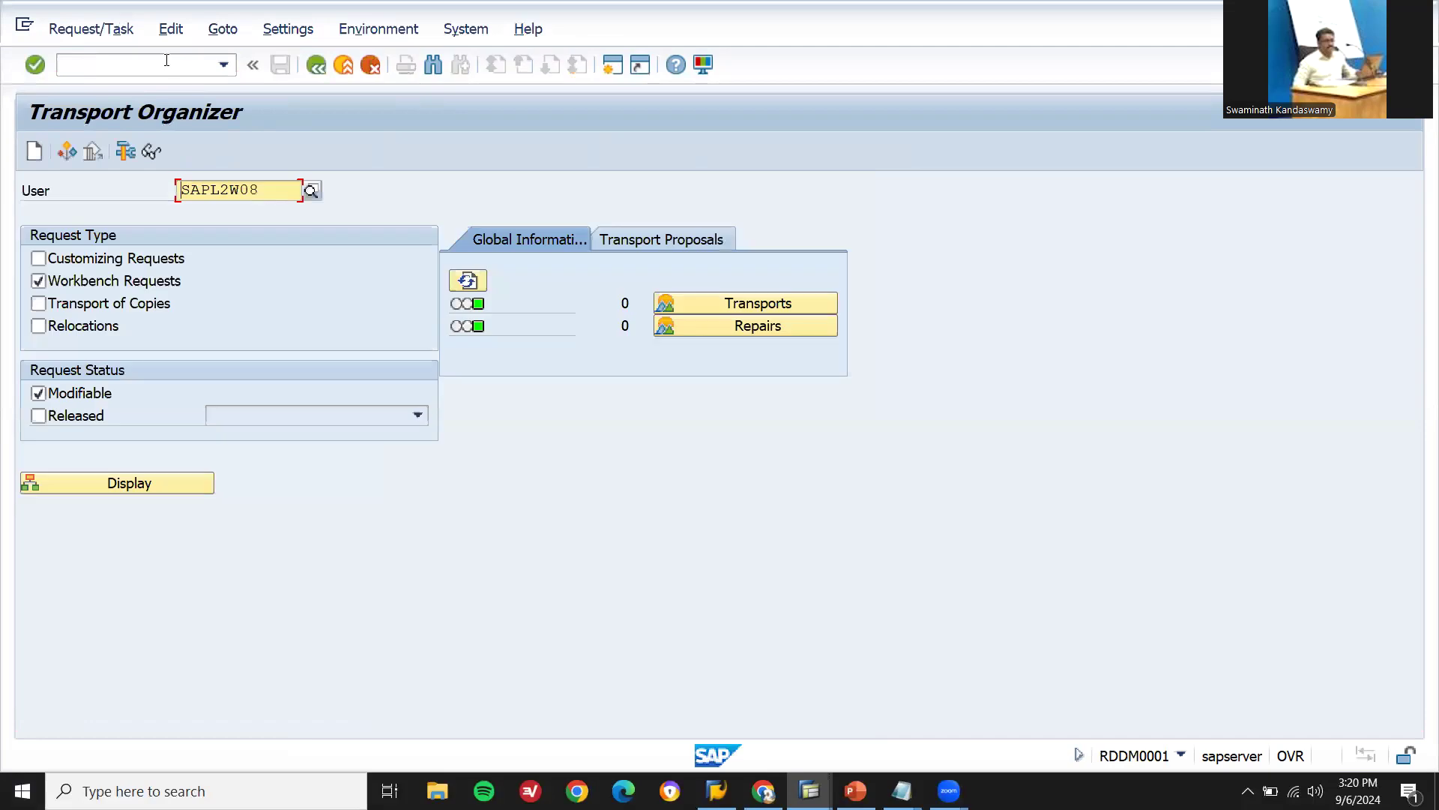
Display the modifiable customizing requests, with workbench requests excluded
click(38, 281)
click(39, 260)
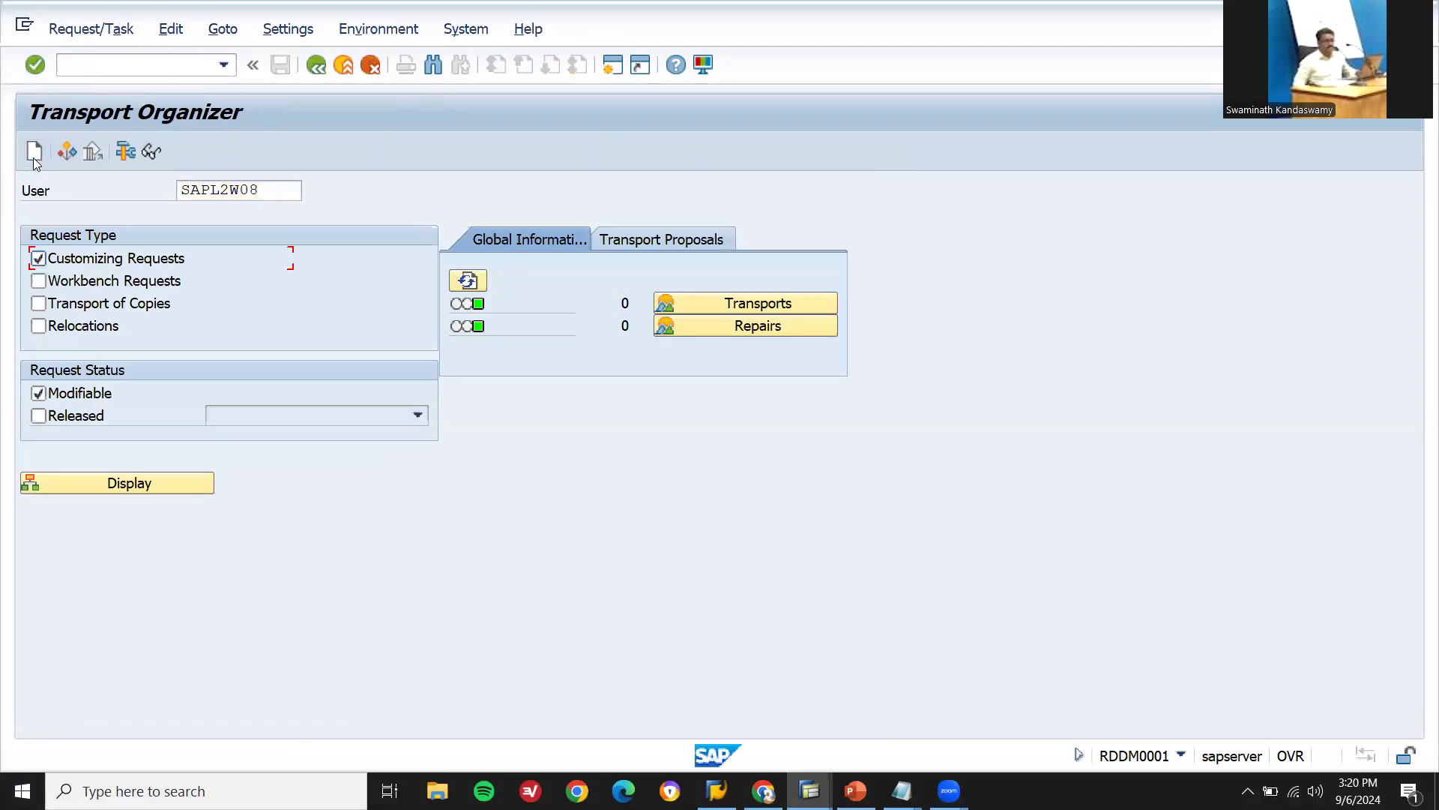
click(124, 487)
click(149, 484)
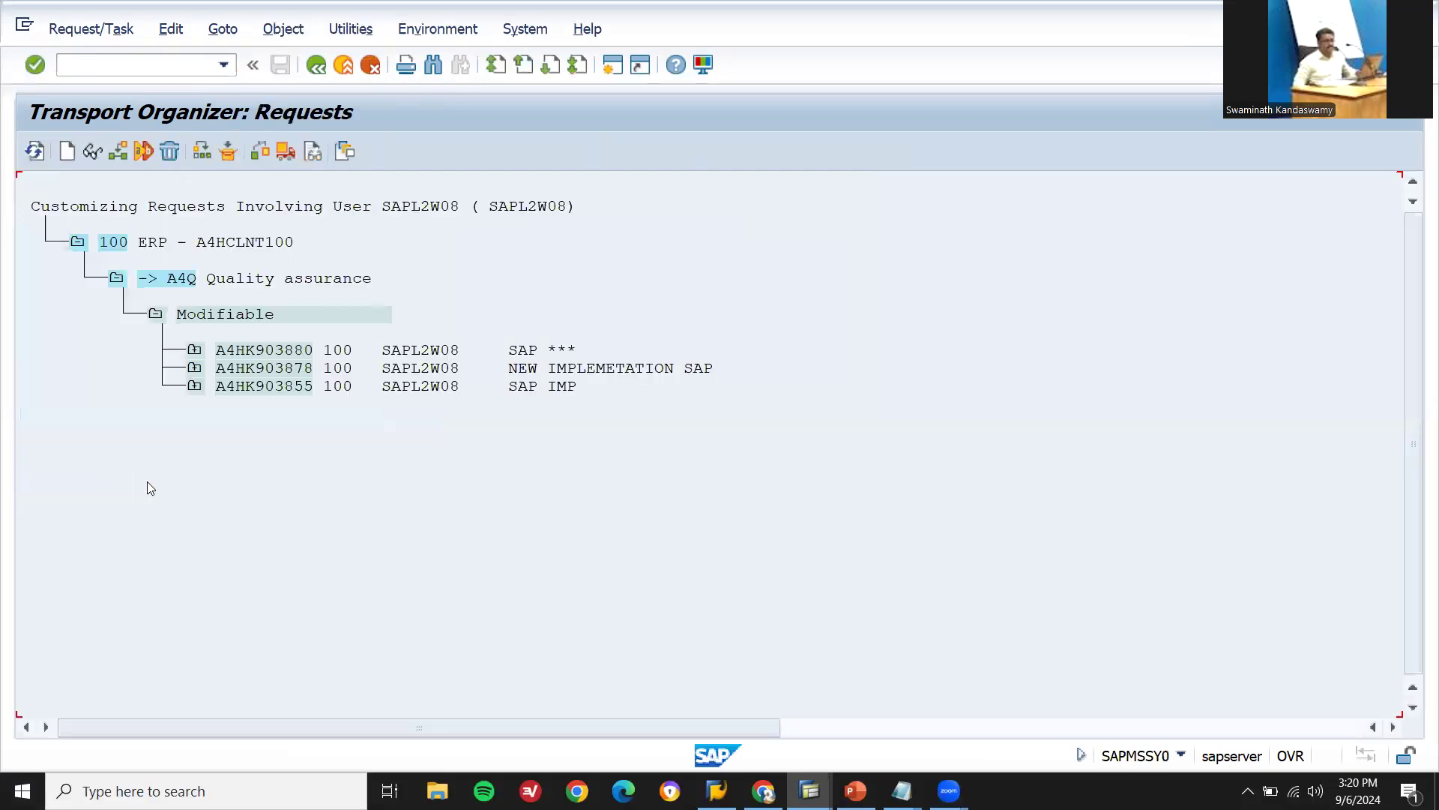
Bring up the copied request number in Notepad and place its window beside the listed request numbers
key(super+r)
key(Return)
key(ctrl+v)
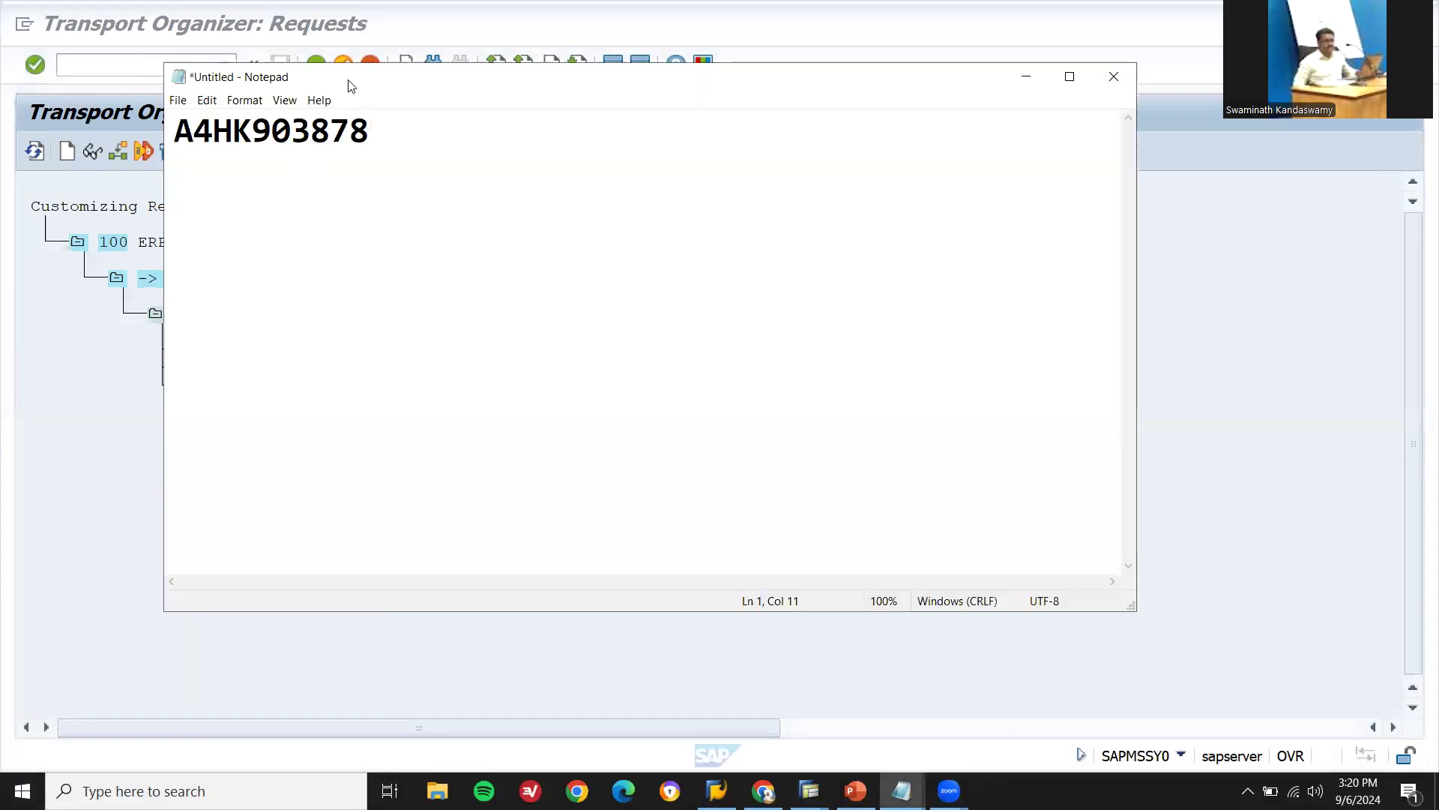
drag(349, 78, 518, 337)
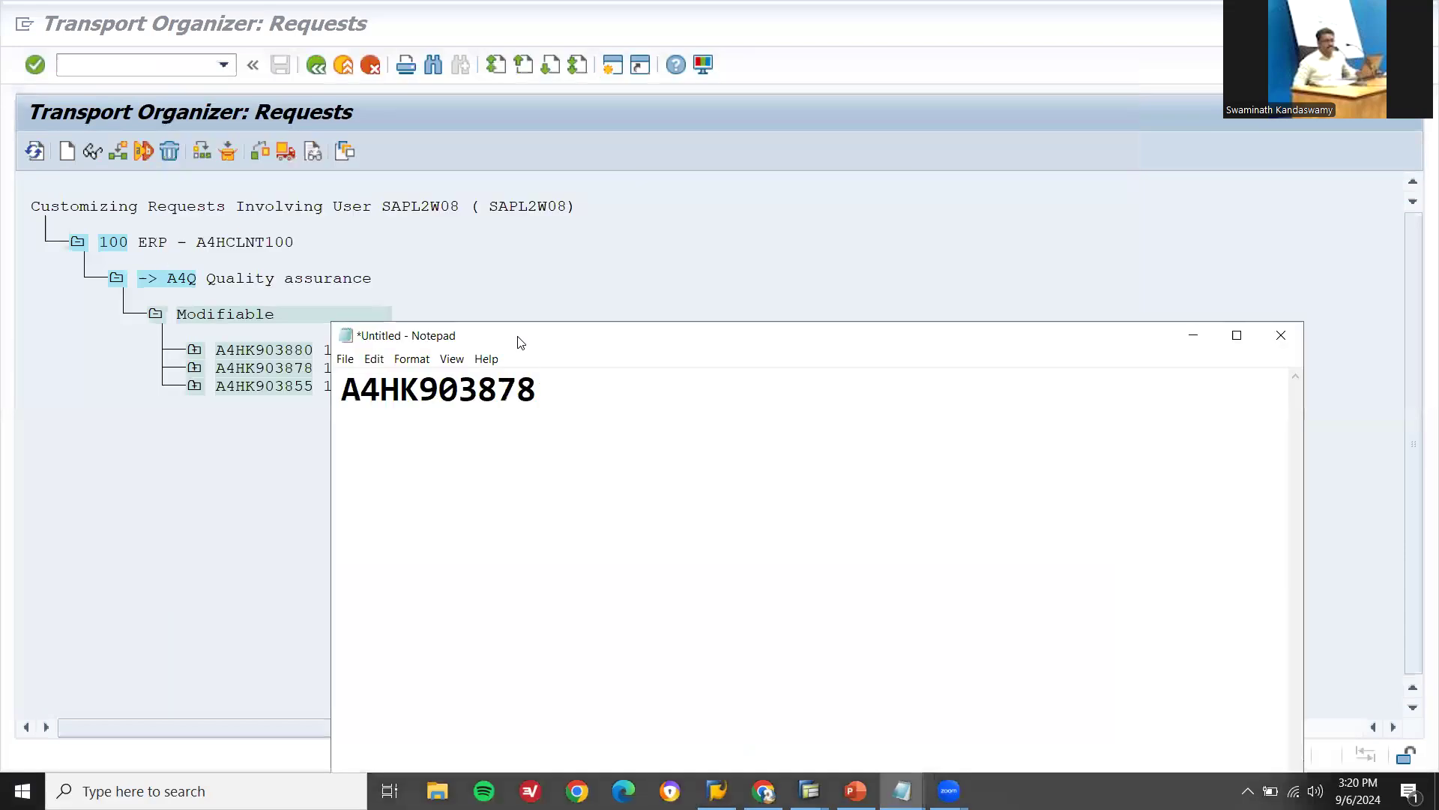
Expand request A4HK903878 and examine the contents of its customizing task and its request attributes
click(255, 367)
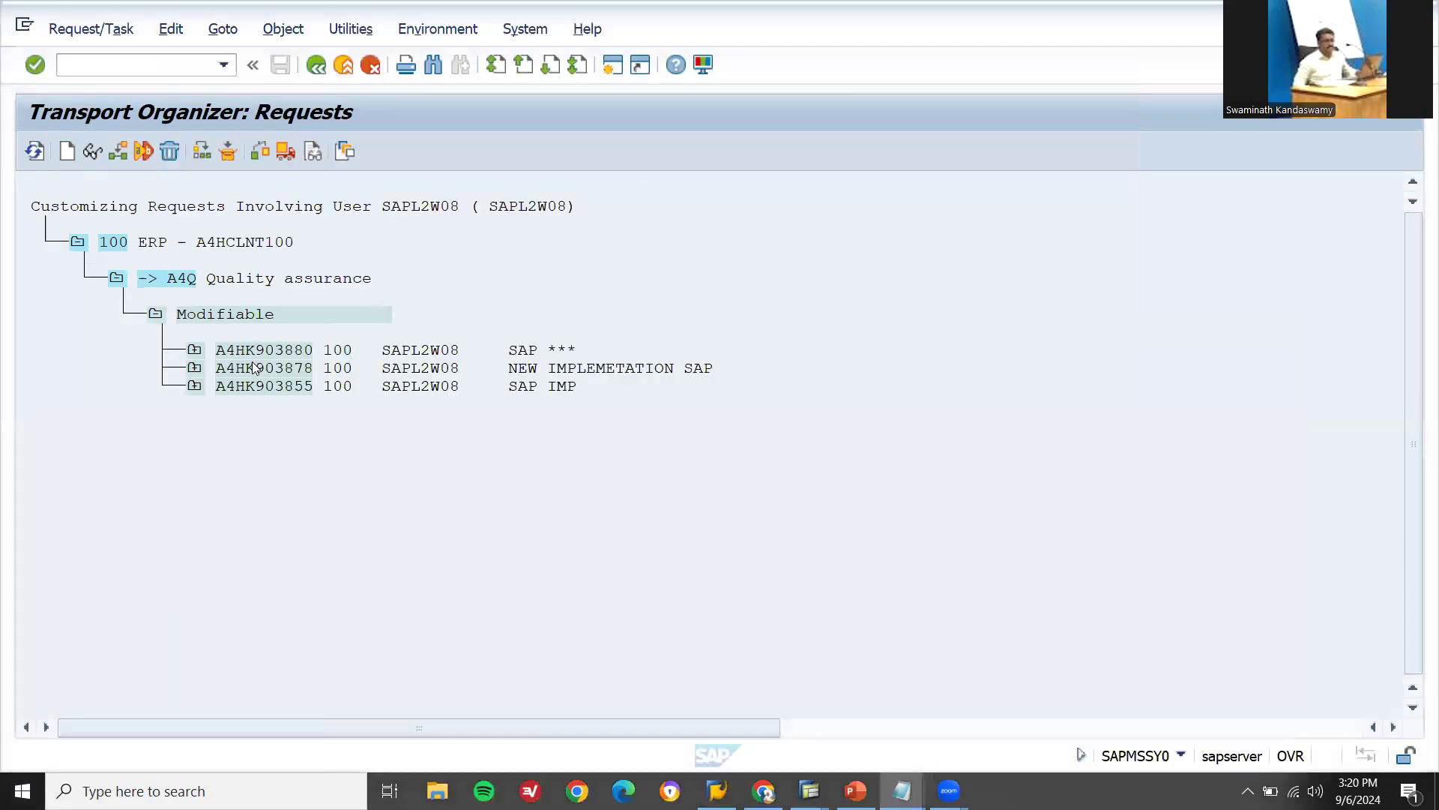
click(195, 368)
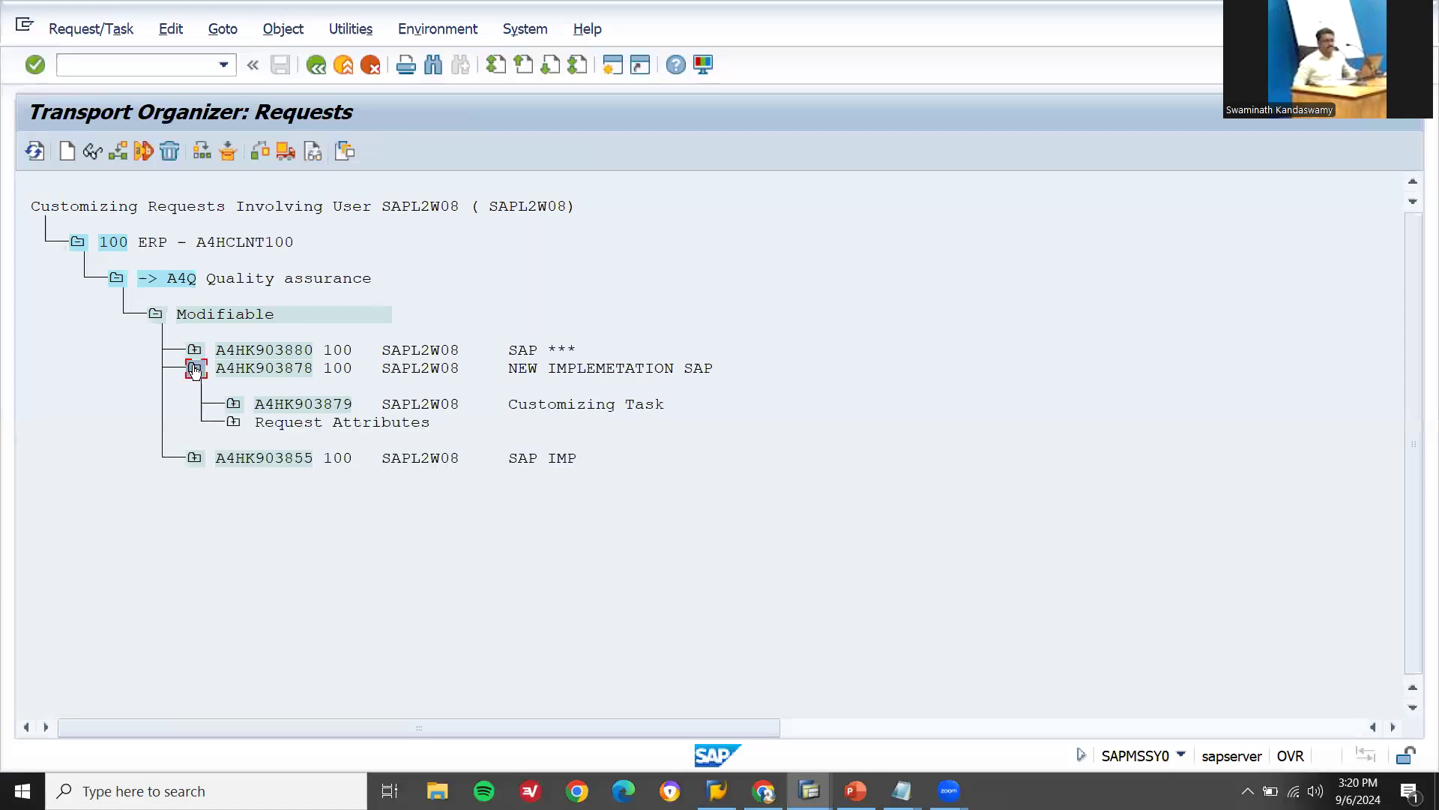
click(234, 406)
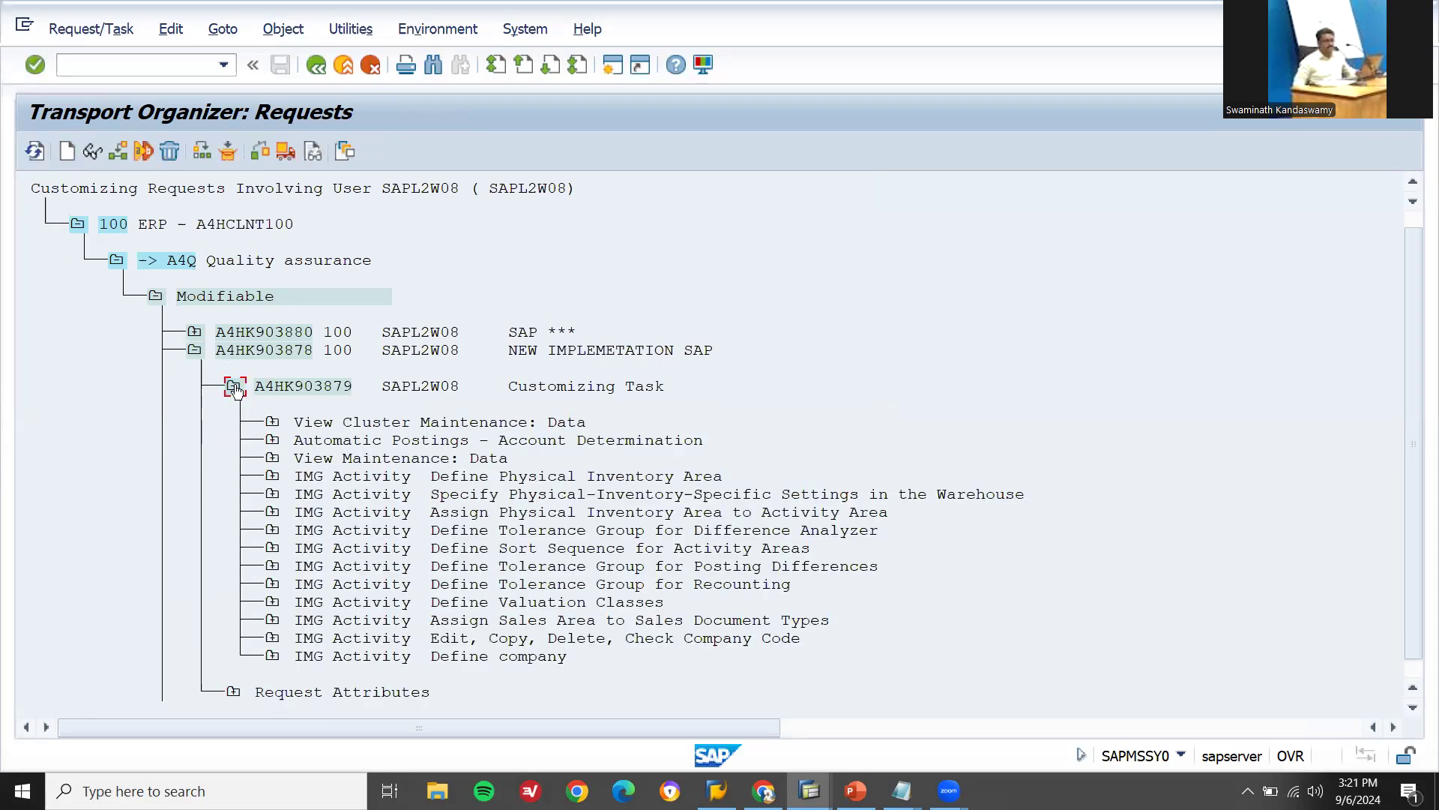
click(235, 386)
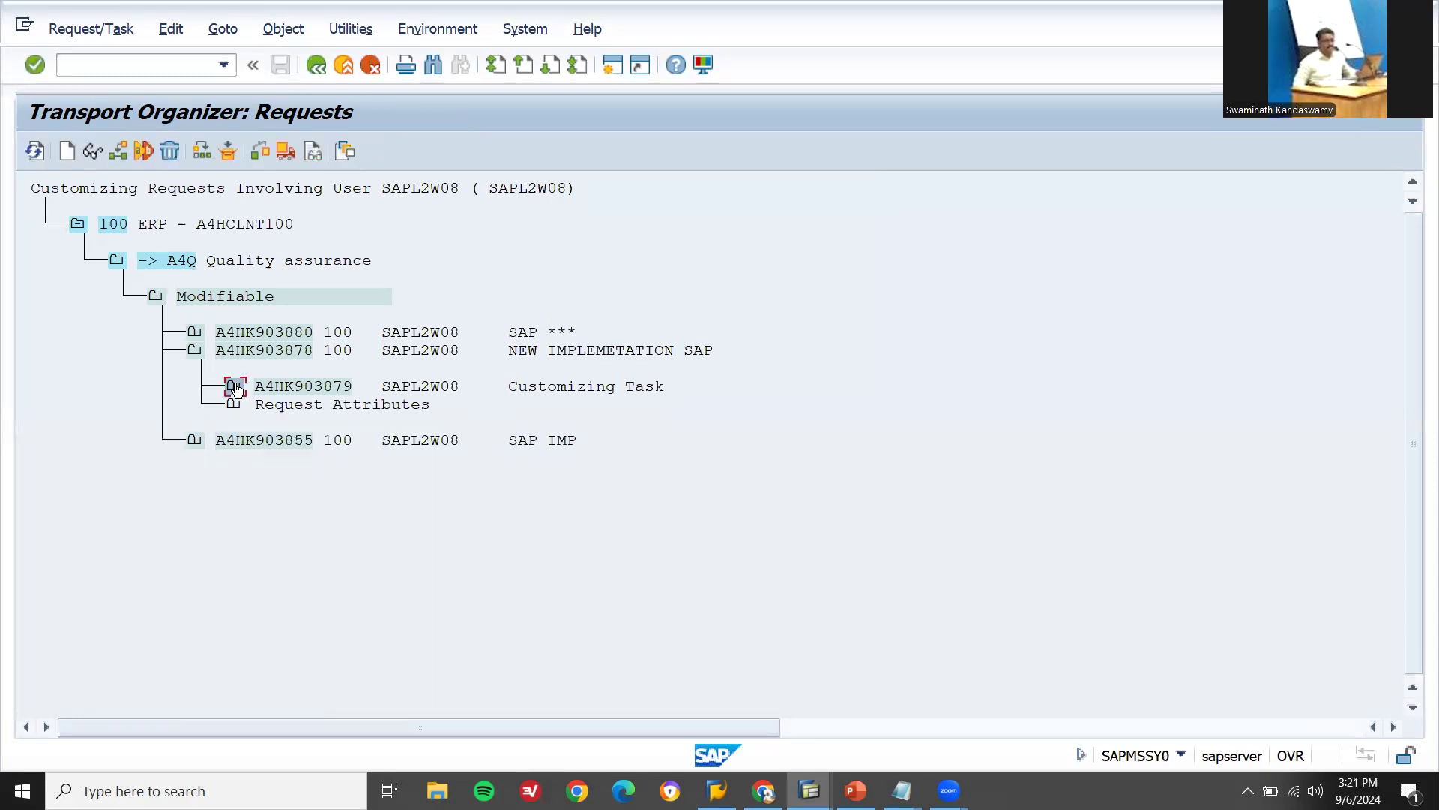
click(234, 407)
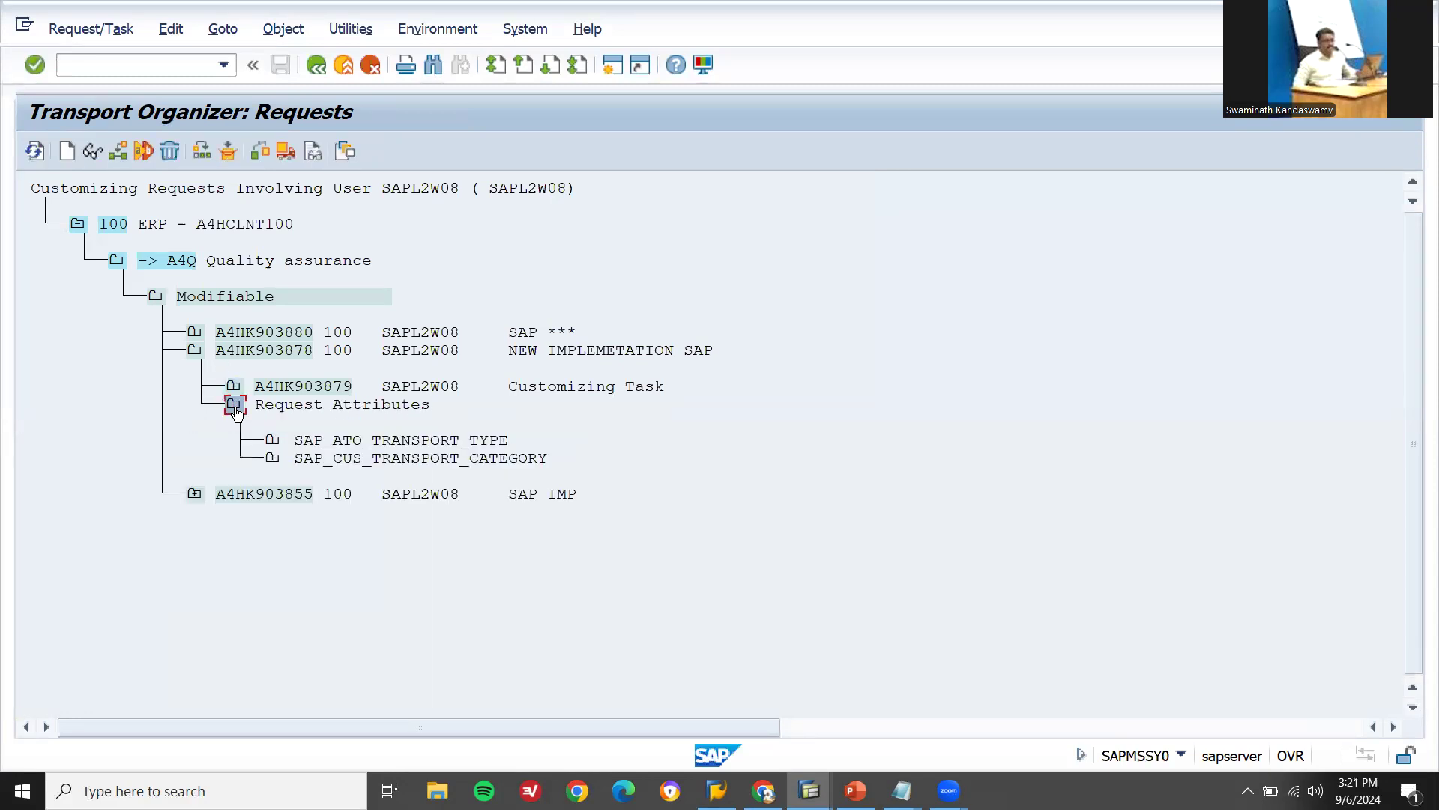
click(235, 407)
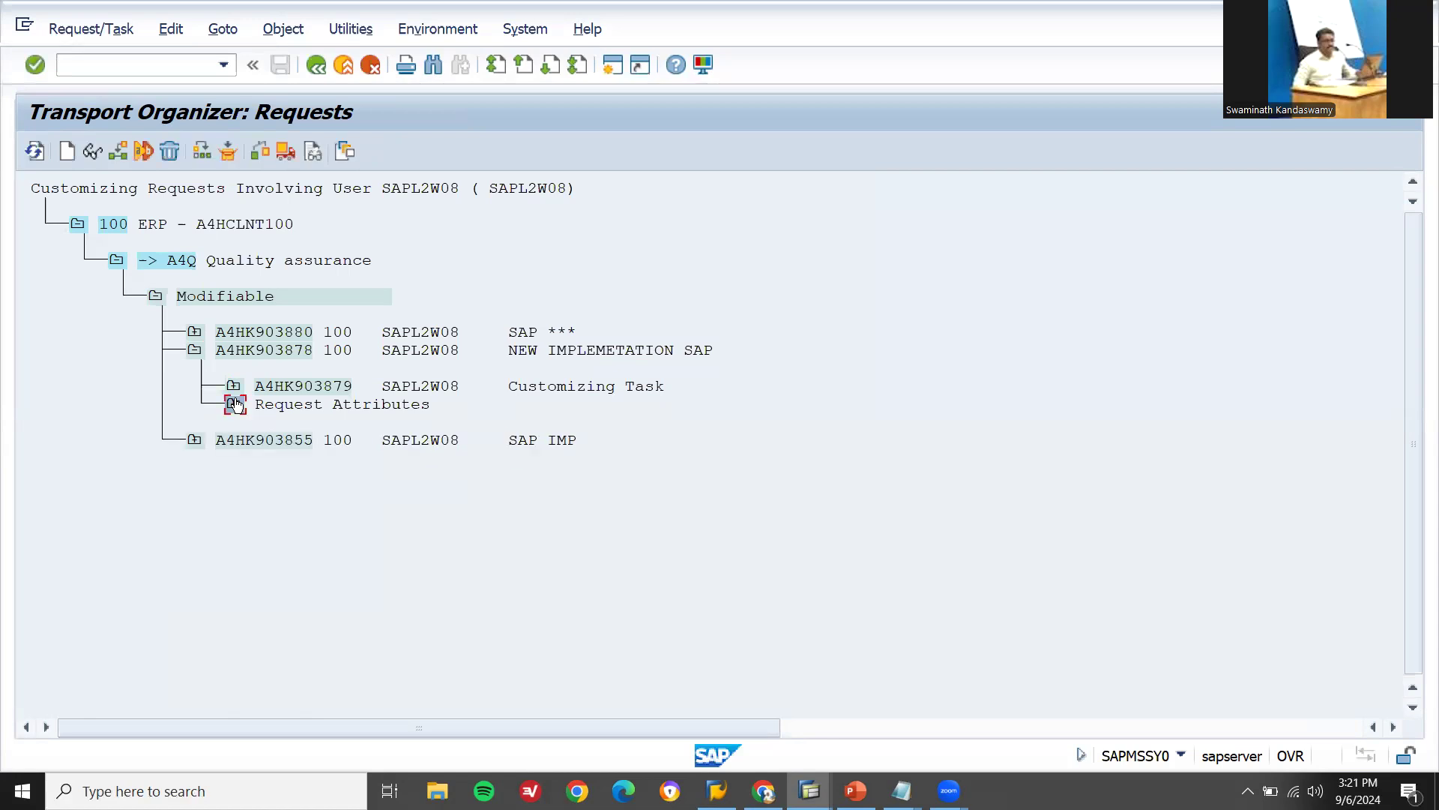
Expand task A4HK903879 and examine the company code activity's table contents down to ADDRESS_4.6, then leave the Transport Organizer
click(234, 386)
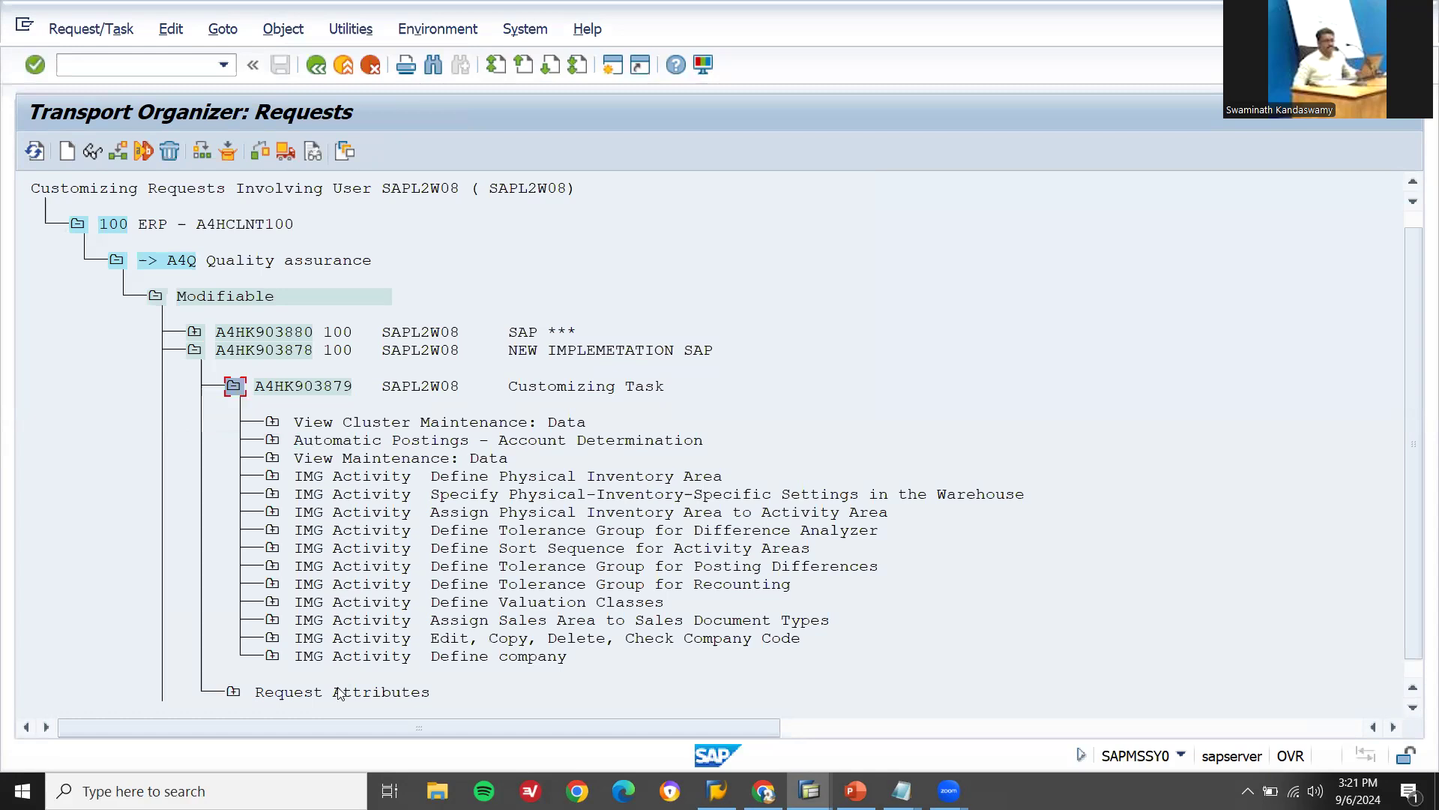
click(273, 638)
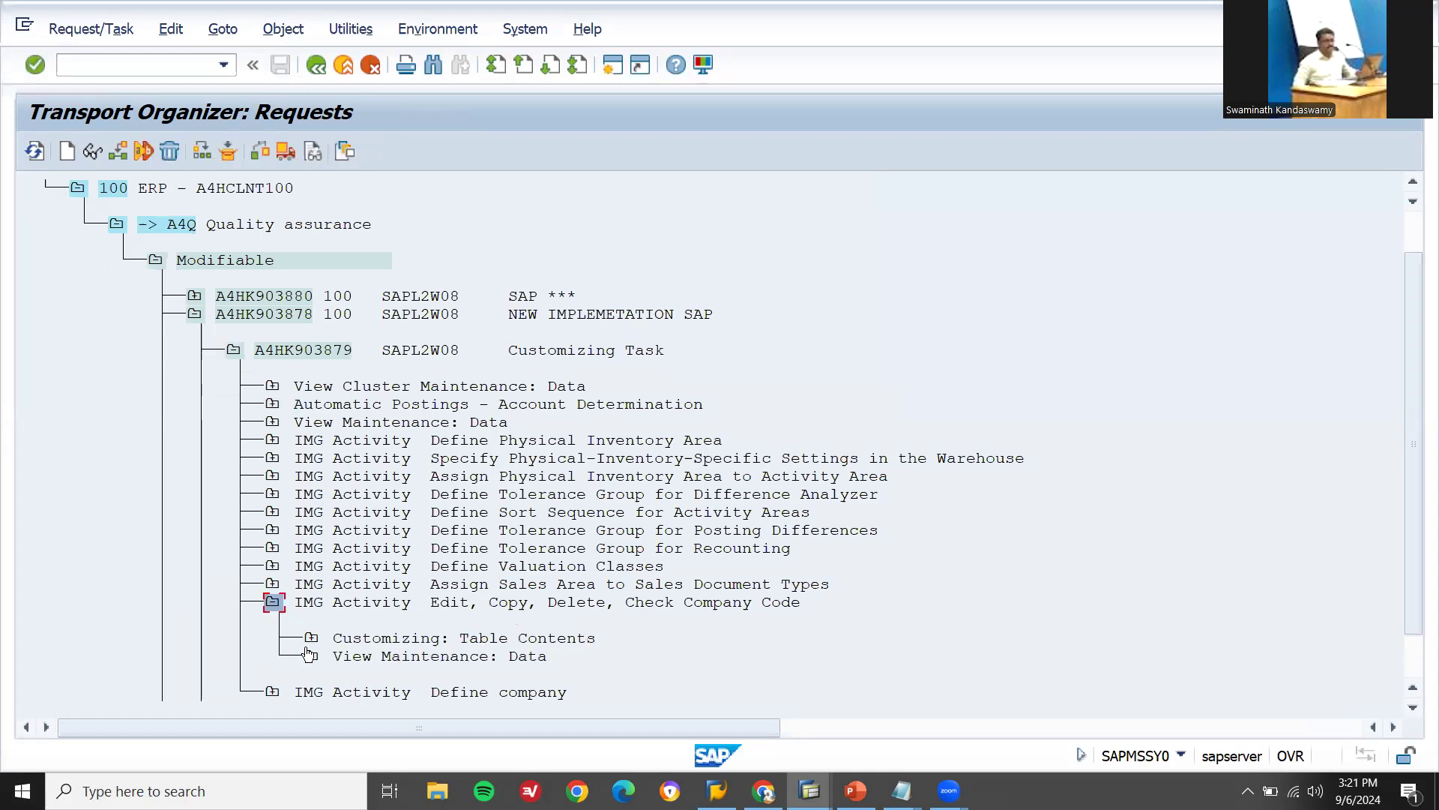
double_click(547, 604)
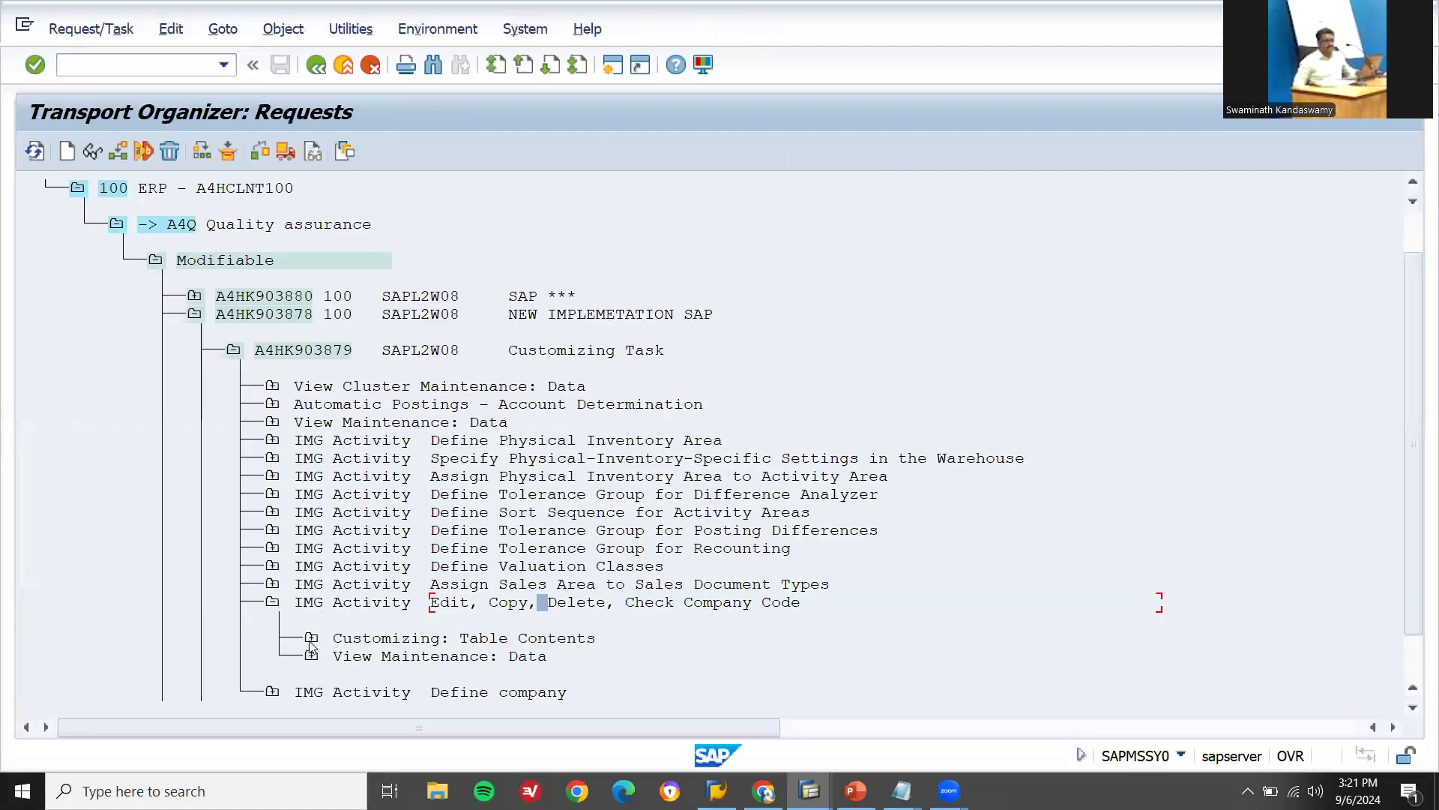
click(310, 641)
click(351, 655)
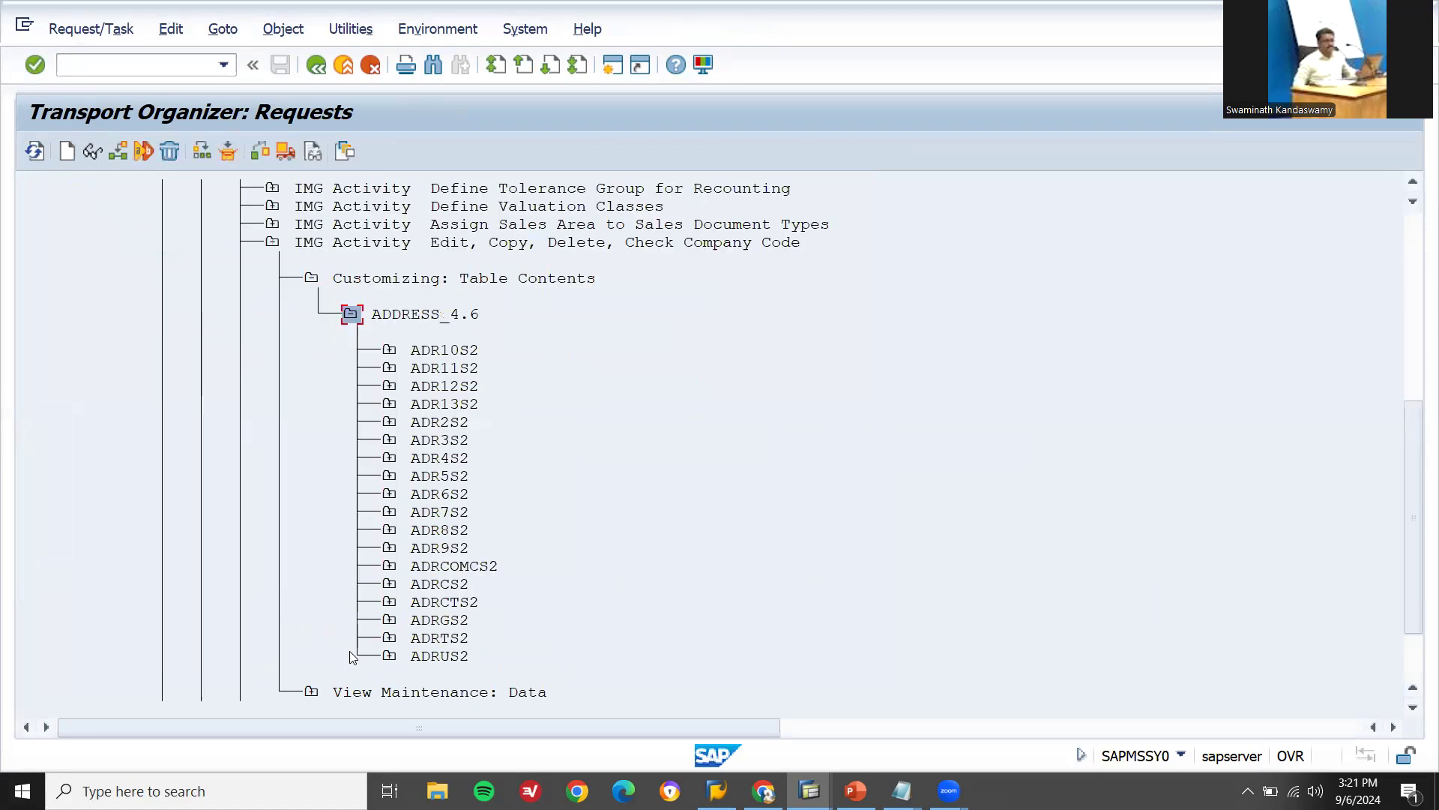
key(F3)
key(F3)
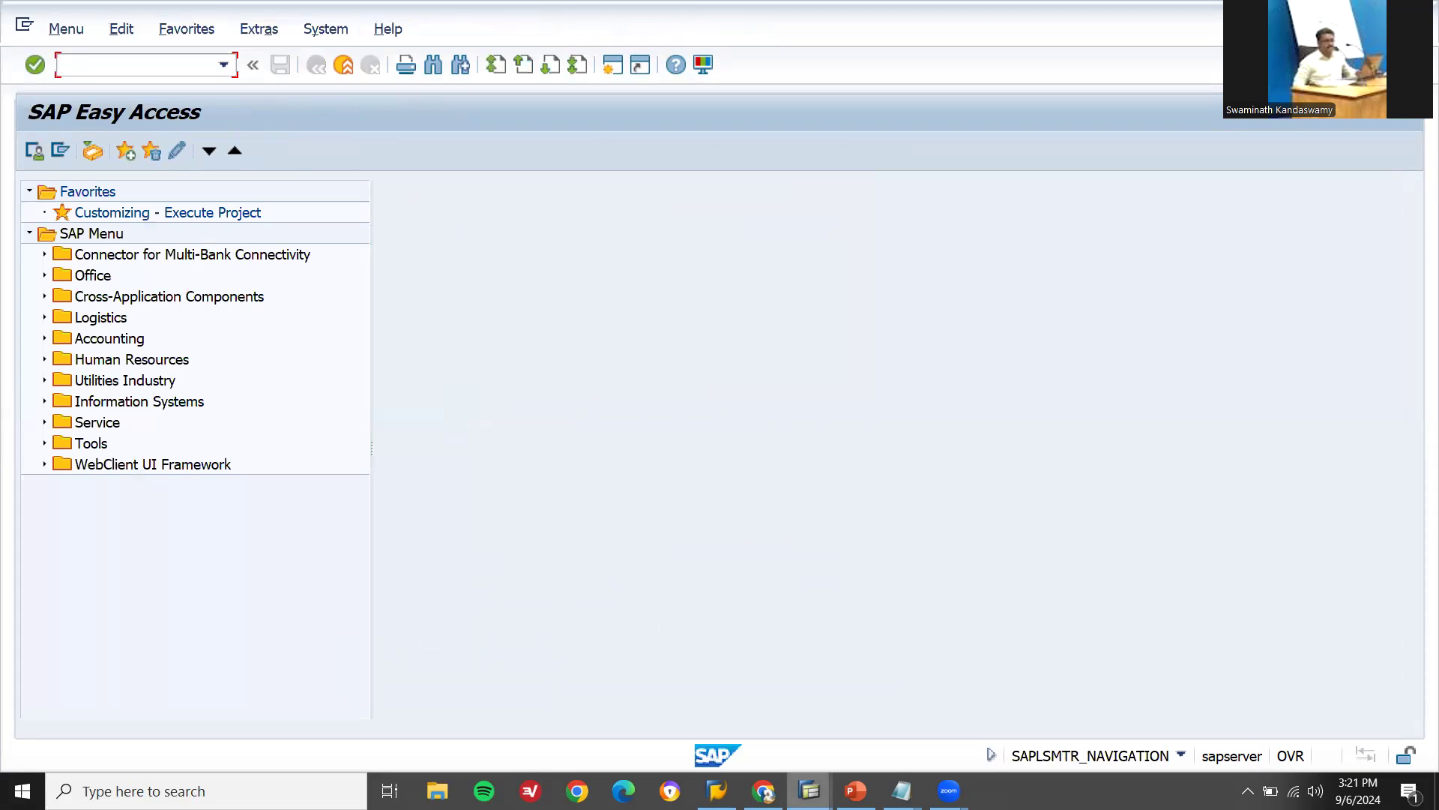
Switch to PowerPoint and present the slides from the beginning through to the Workbench Request slide
click(855, 790)
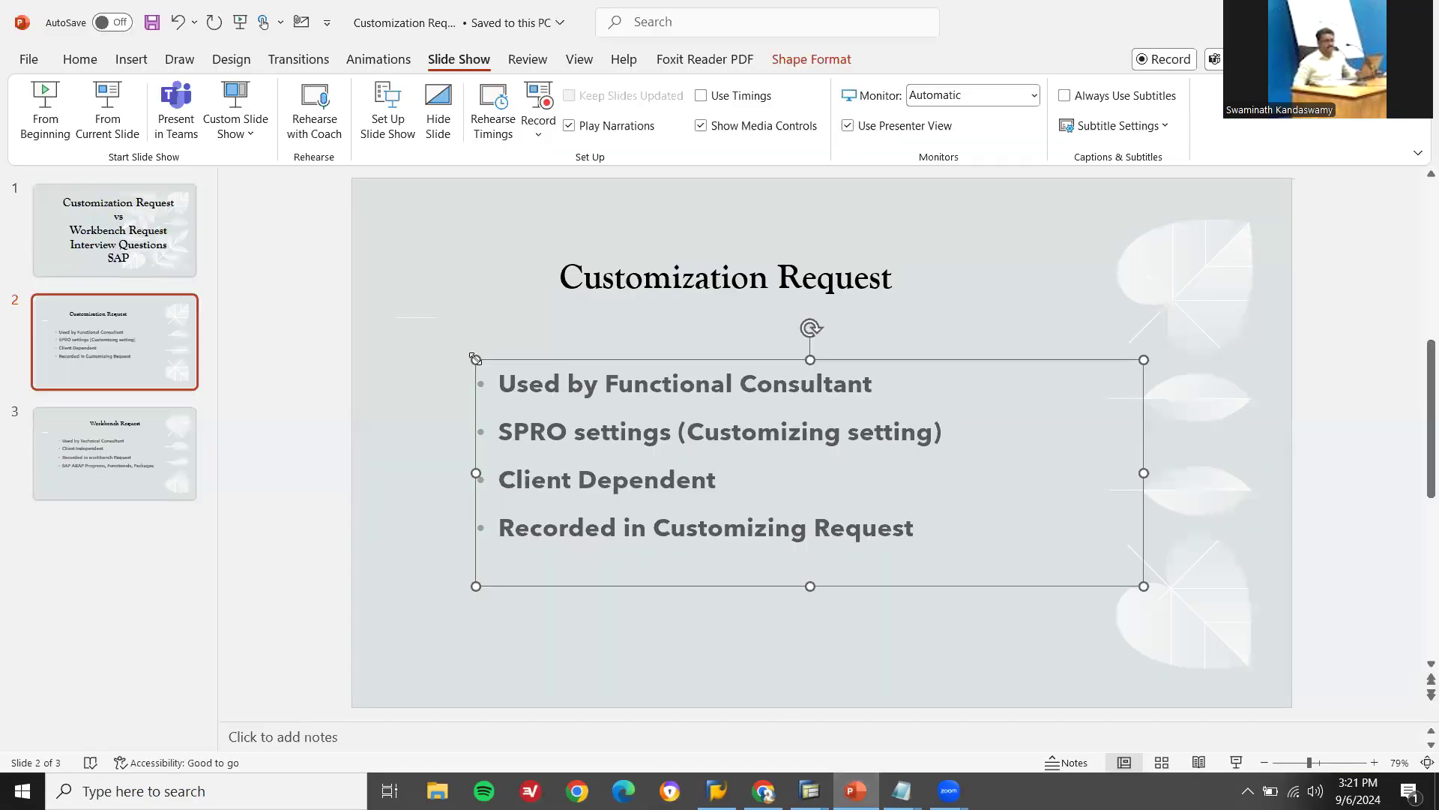
click(57, 124)
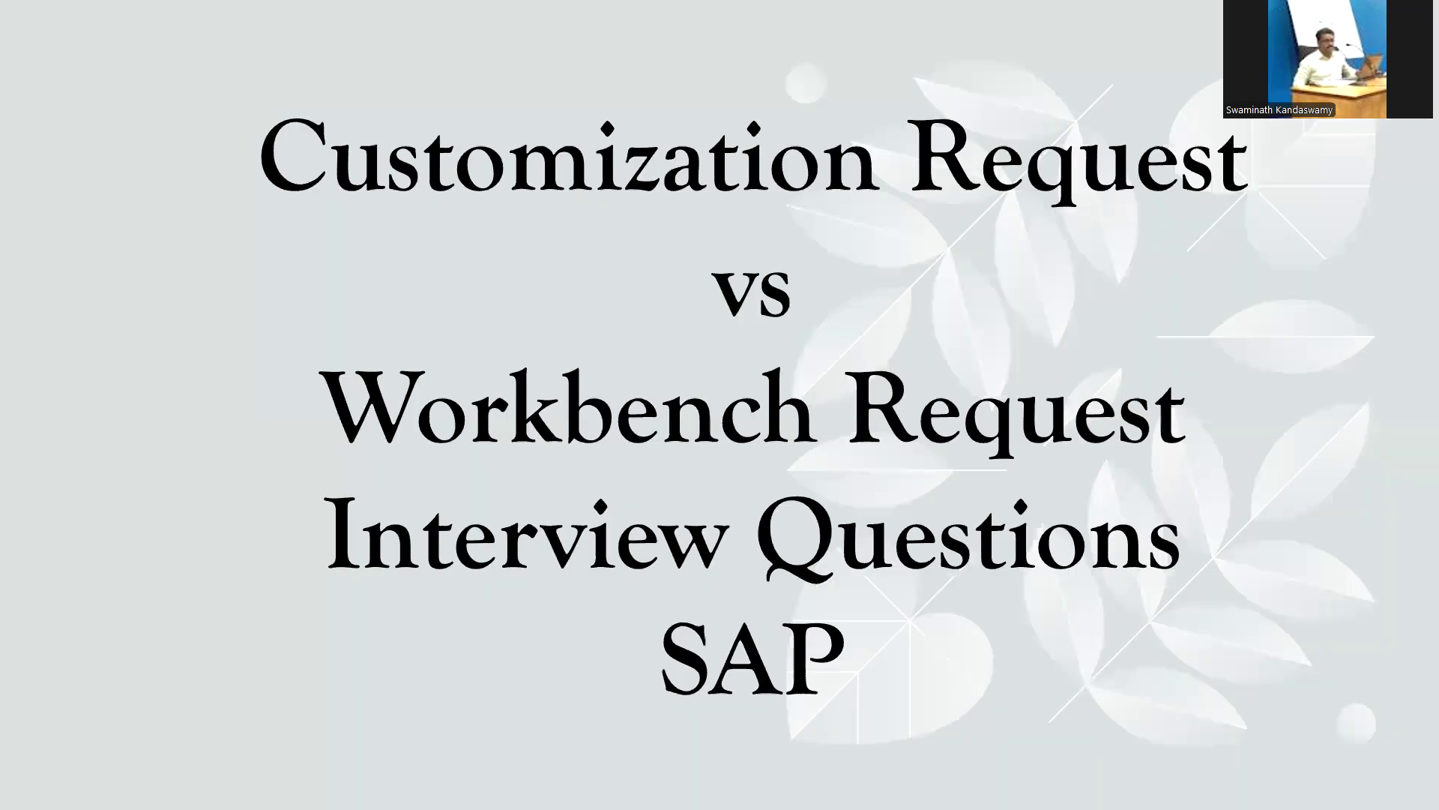
click(57, 124)
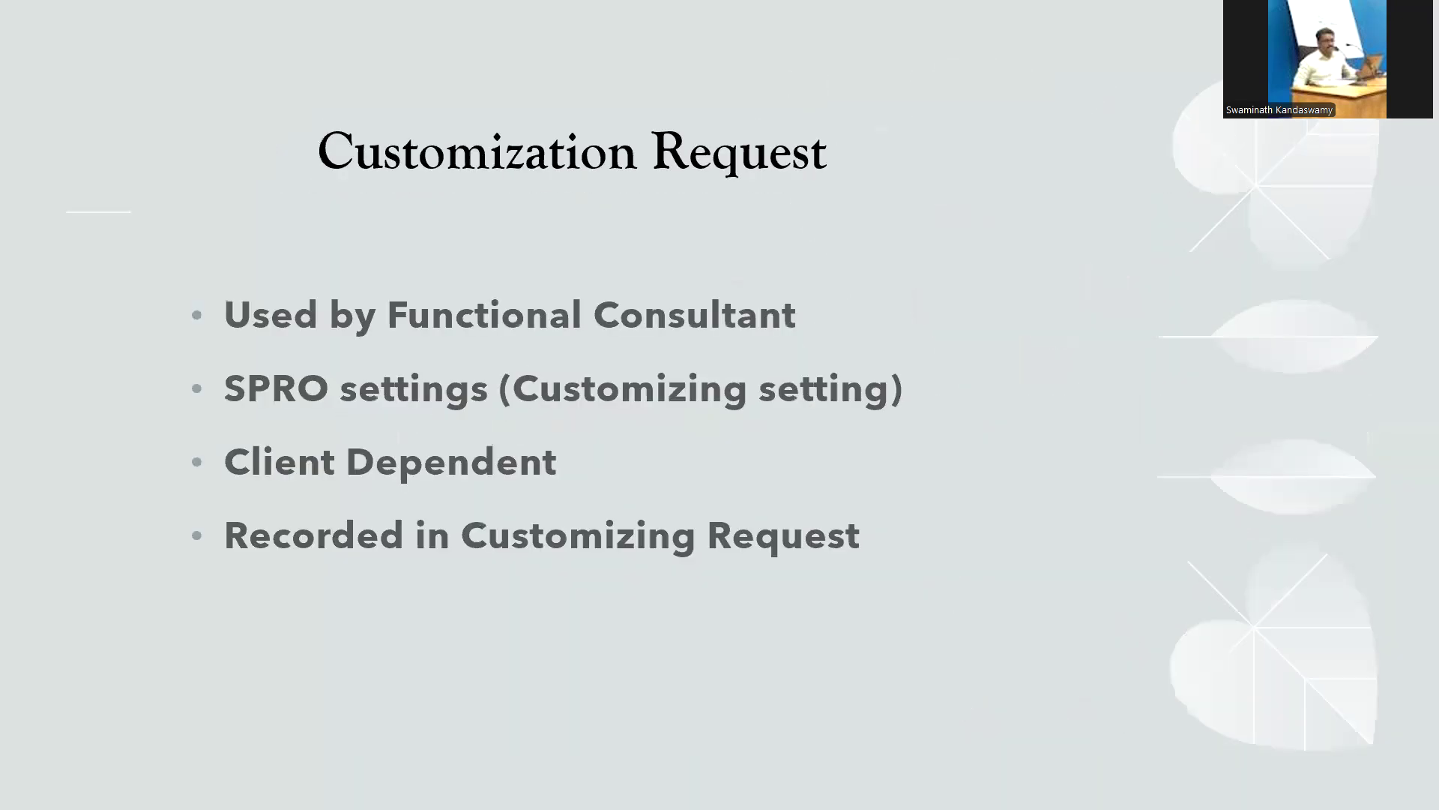
key(Right)
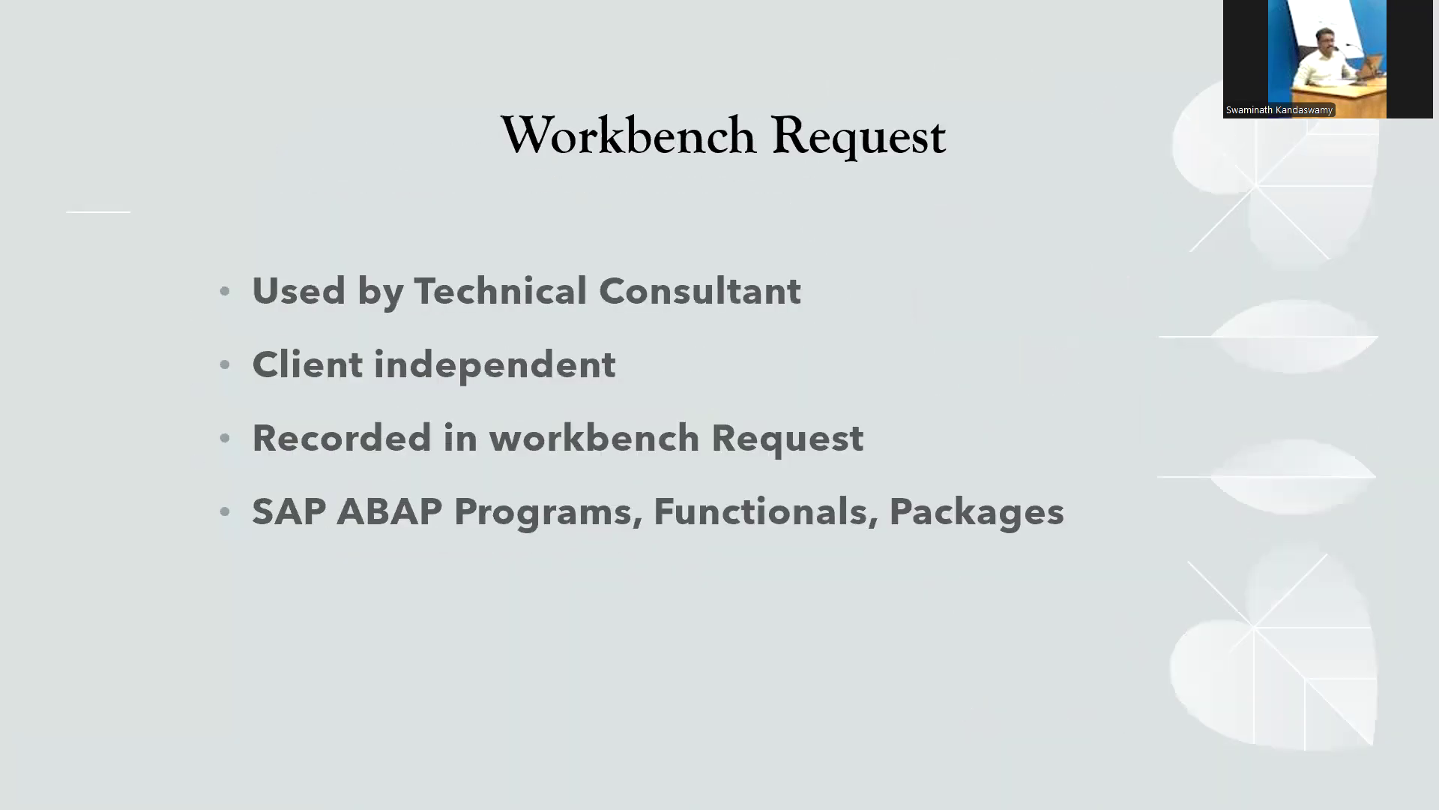
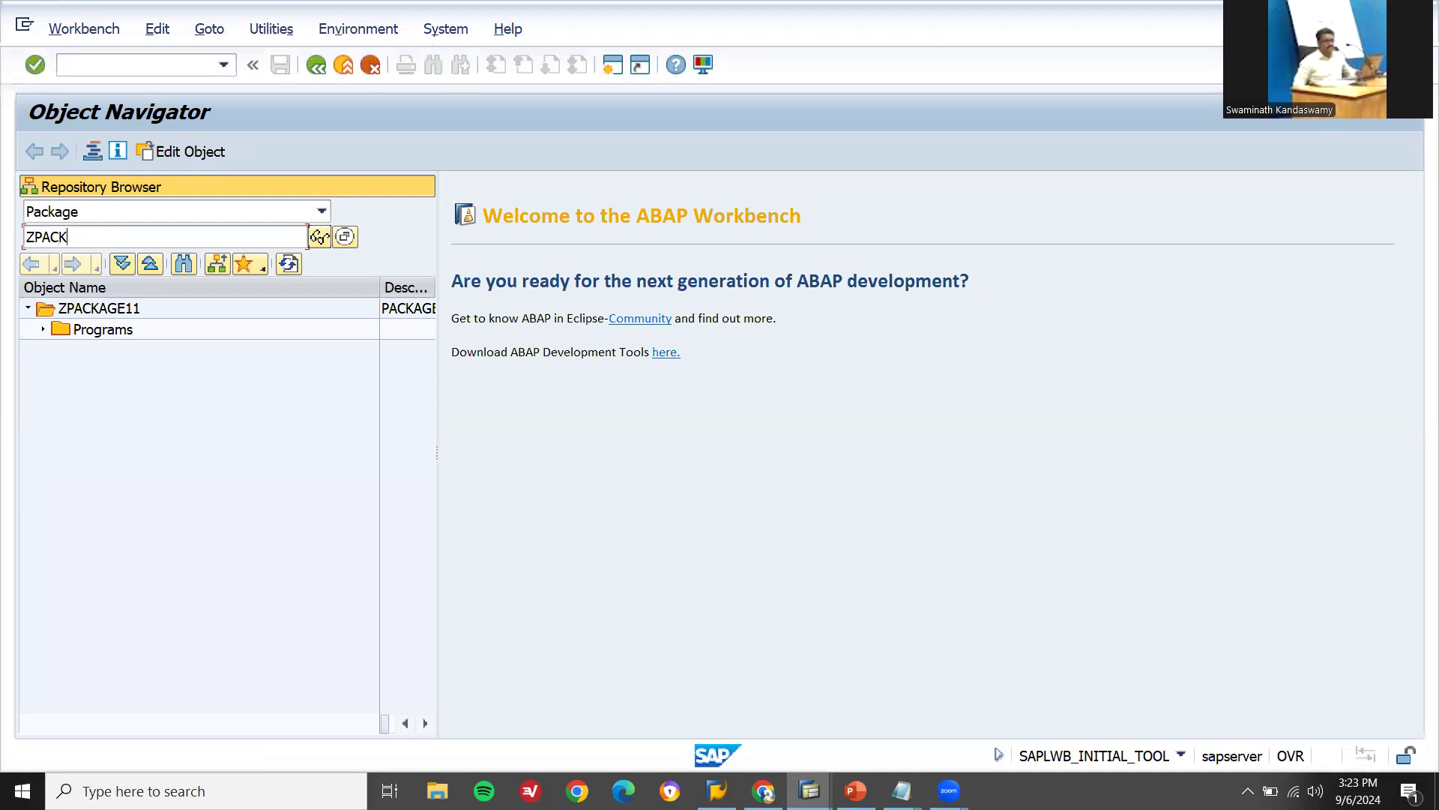
Enter ZPACKLEARN2WIN as the package in the Repository Browser and agree to create it
text(LEARN2WIN)
key(shift+Left)
key(shift+Left)
key(shift+Left)
key(shift+Left)
key(shift+Left)
key(shift+Left)
key(shift+Left)
key(shift+Left)
key(shift+Left)
key(shift+Left)
key(shift+Left)
key(shift+Left)
key(shift+Left)
key(shift+Left)
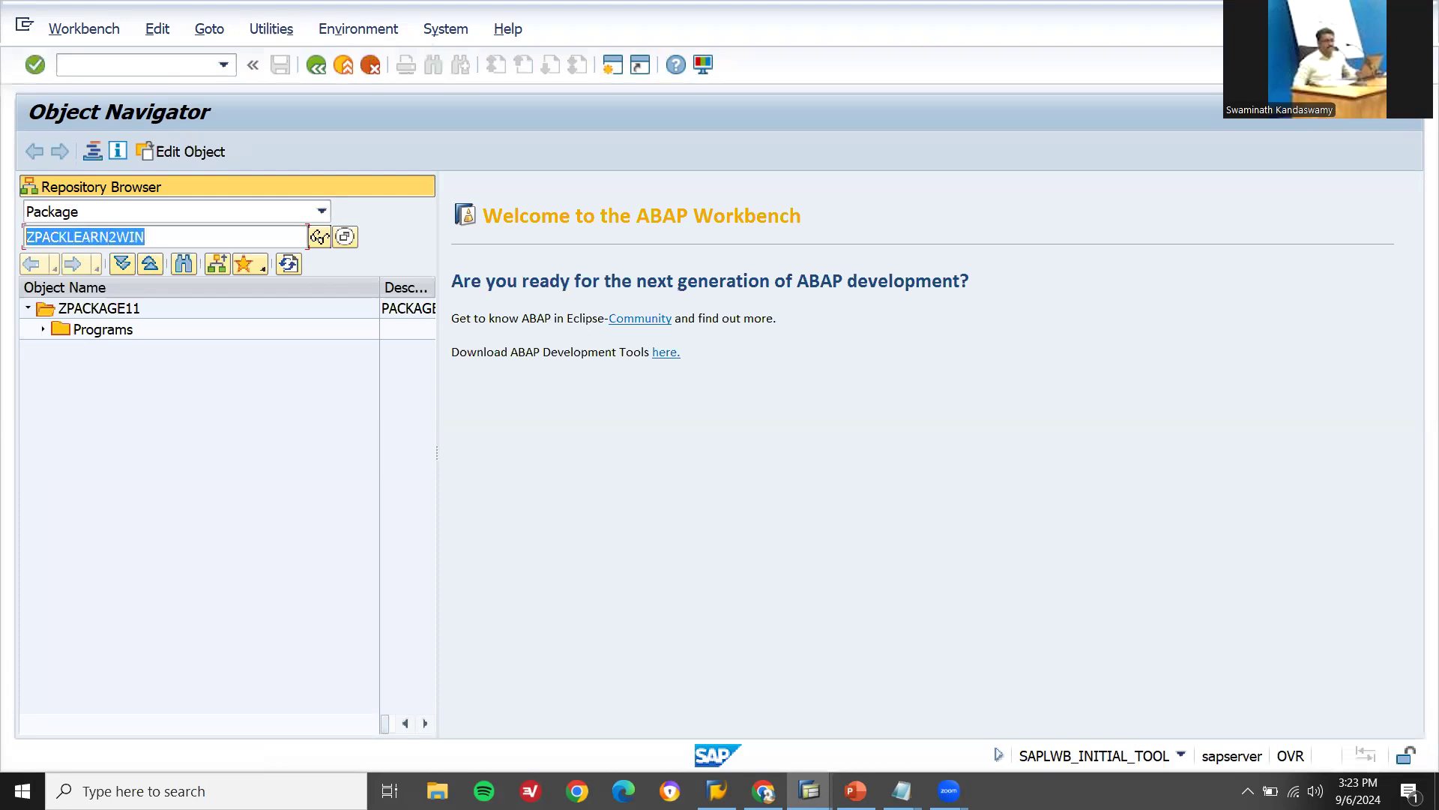
key(Delete)
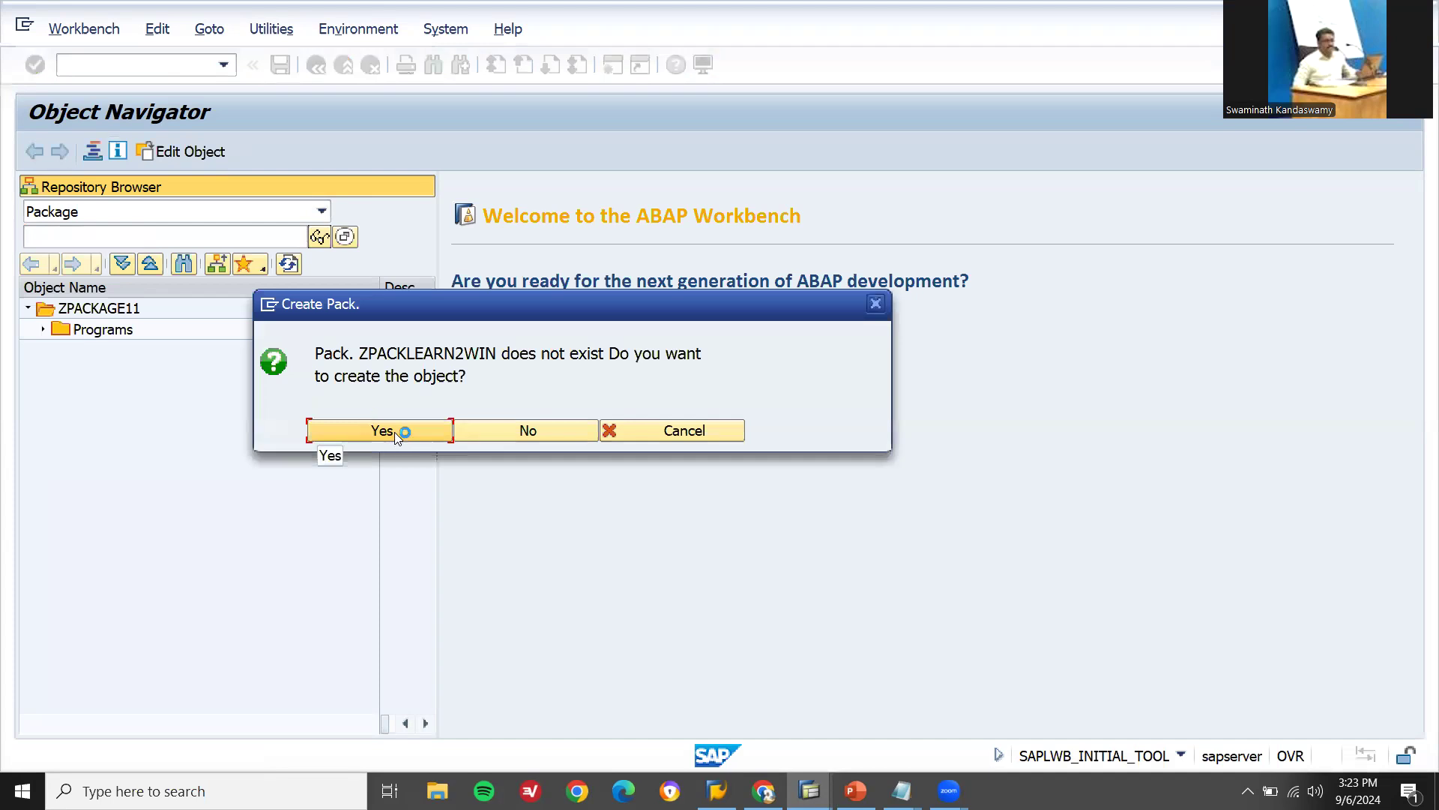
click(394, 432)
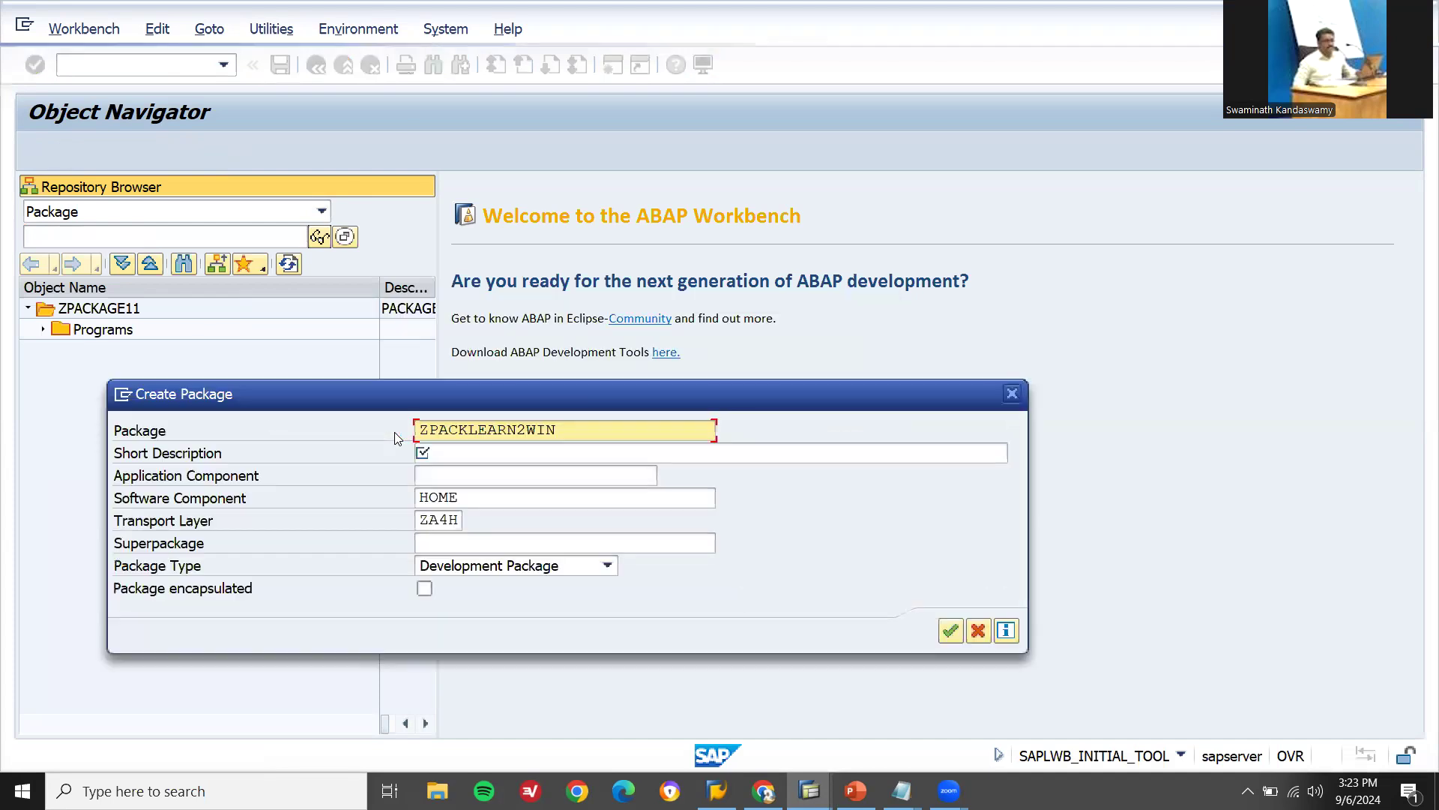
Describe the new package as ZPACK LEARN2WIN, keep the type Development Package, and submit its creation
click(481, 449)
text(ZPACK )
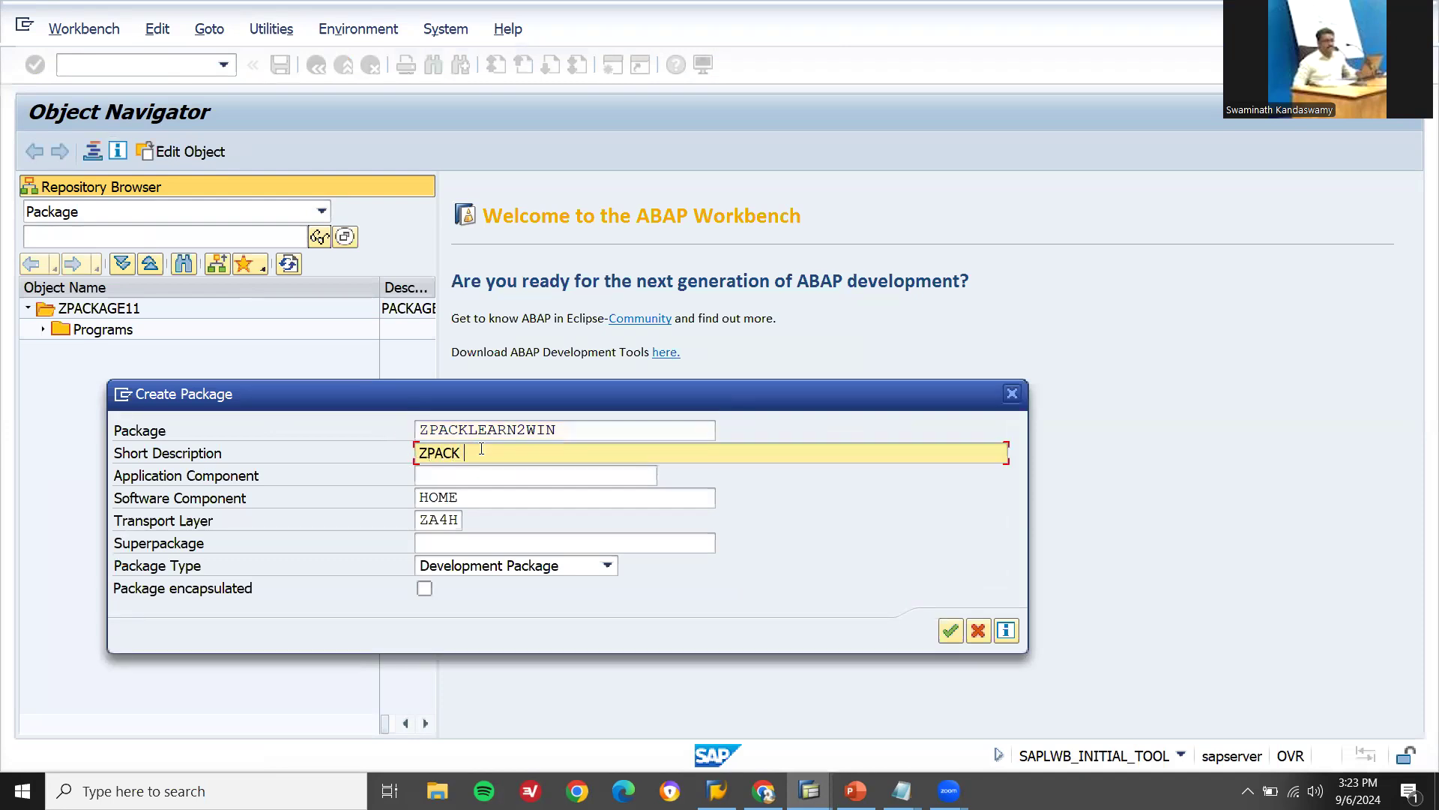
text(LEARN2WIN)
click(583, 562)
click(582, 561)
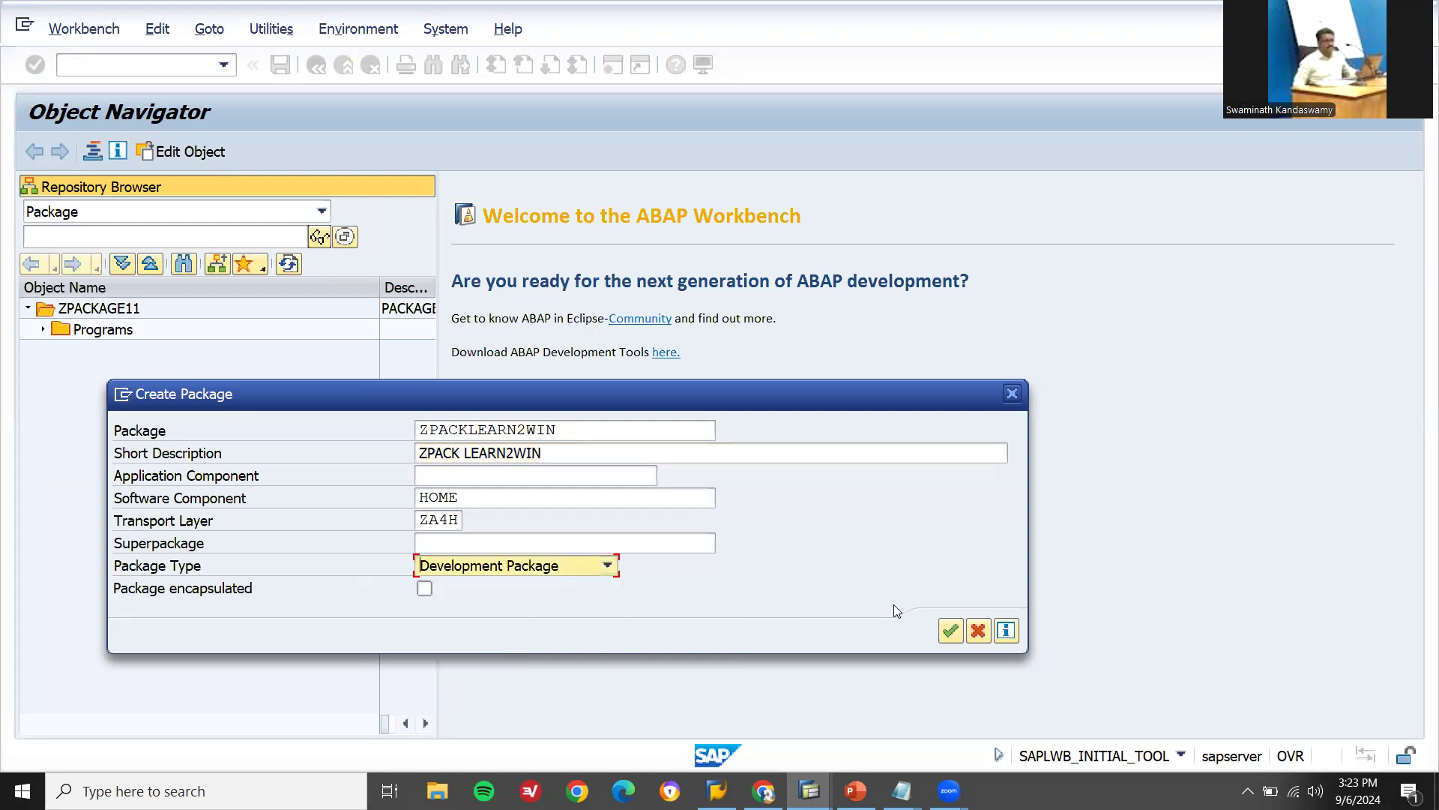
click(951, 630)
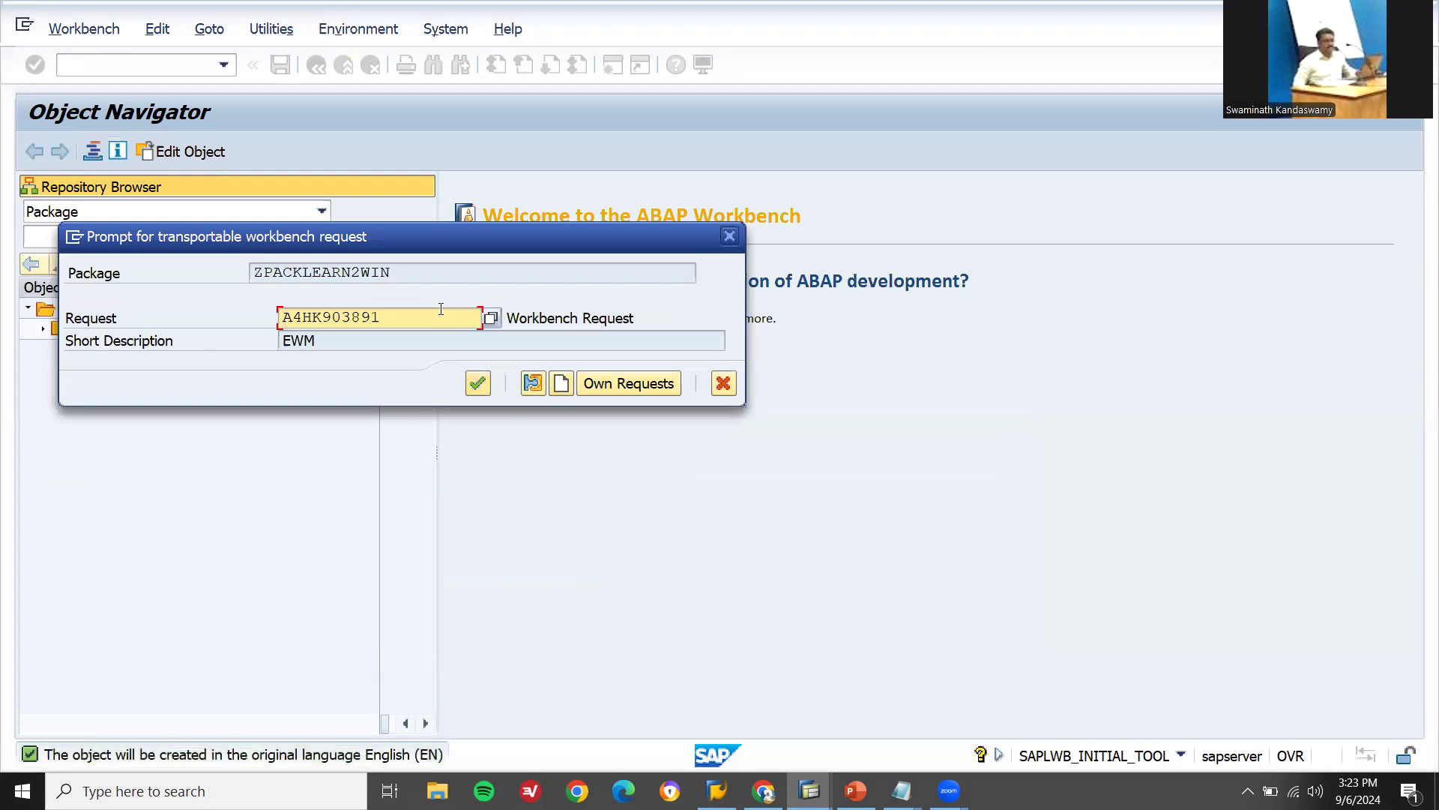
Copy the package name from the request prompt and put it in Notepad in place of the old request number
click(420, 277)
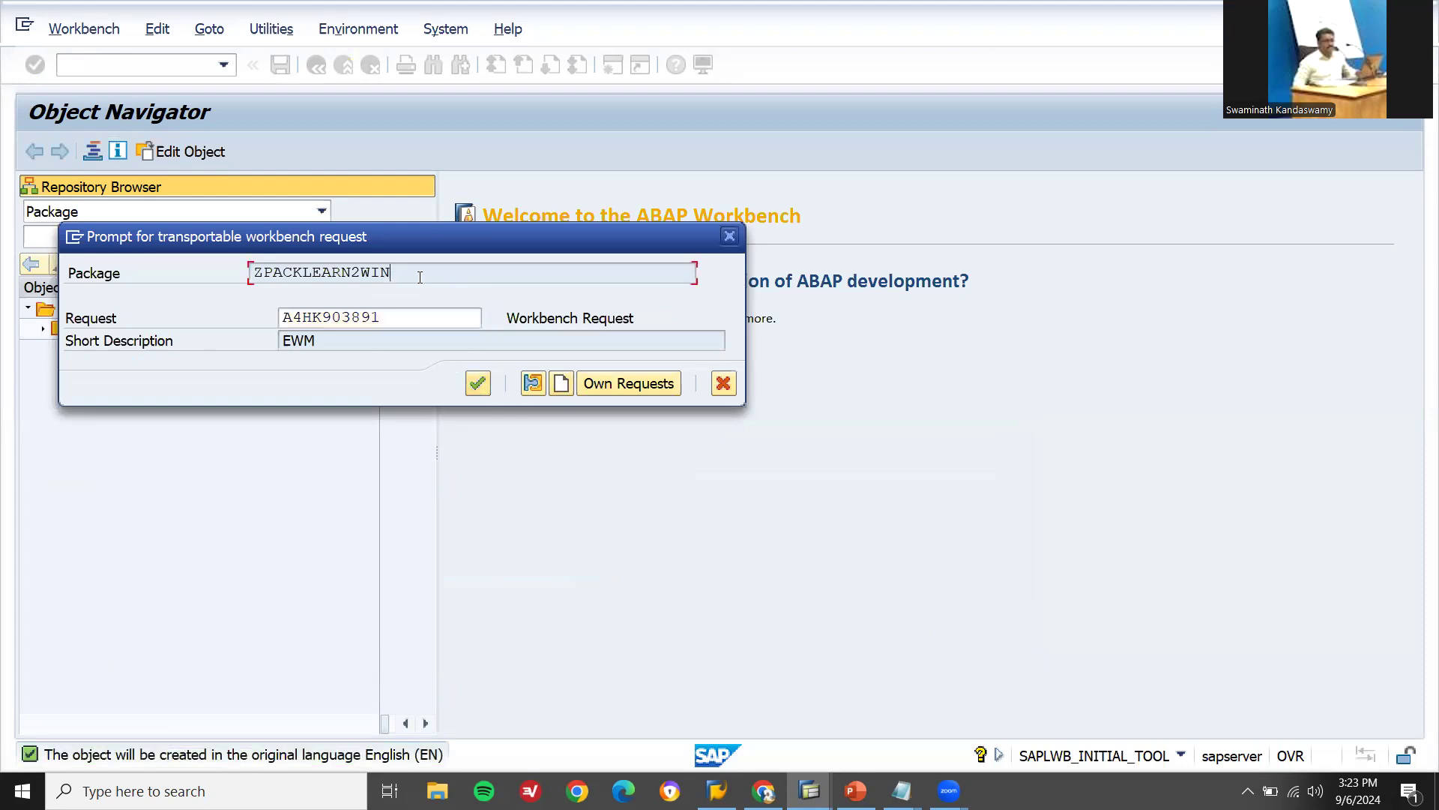
key(shift+Home)
key(ctrl+c)
click(420, 277)
click(903, 788)
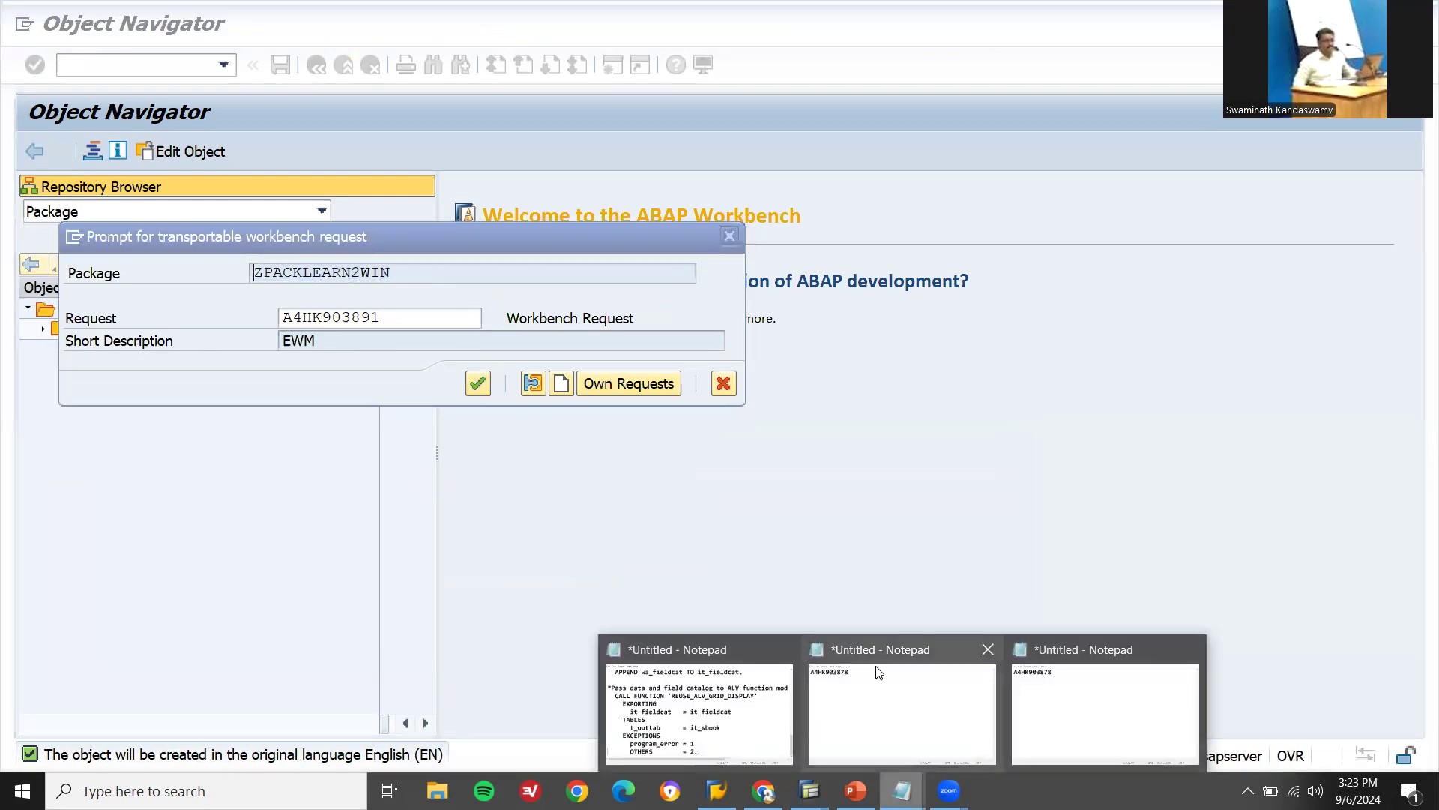
click(879, 672)
key(ctrl+a)
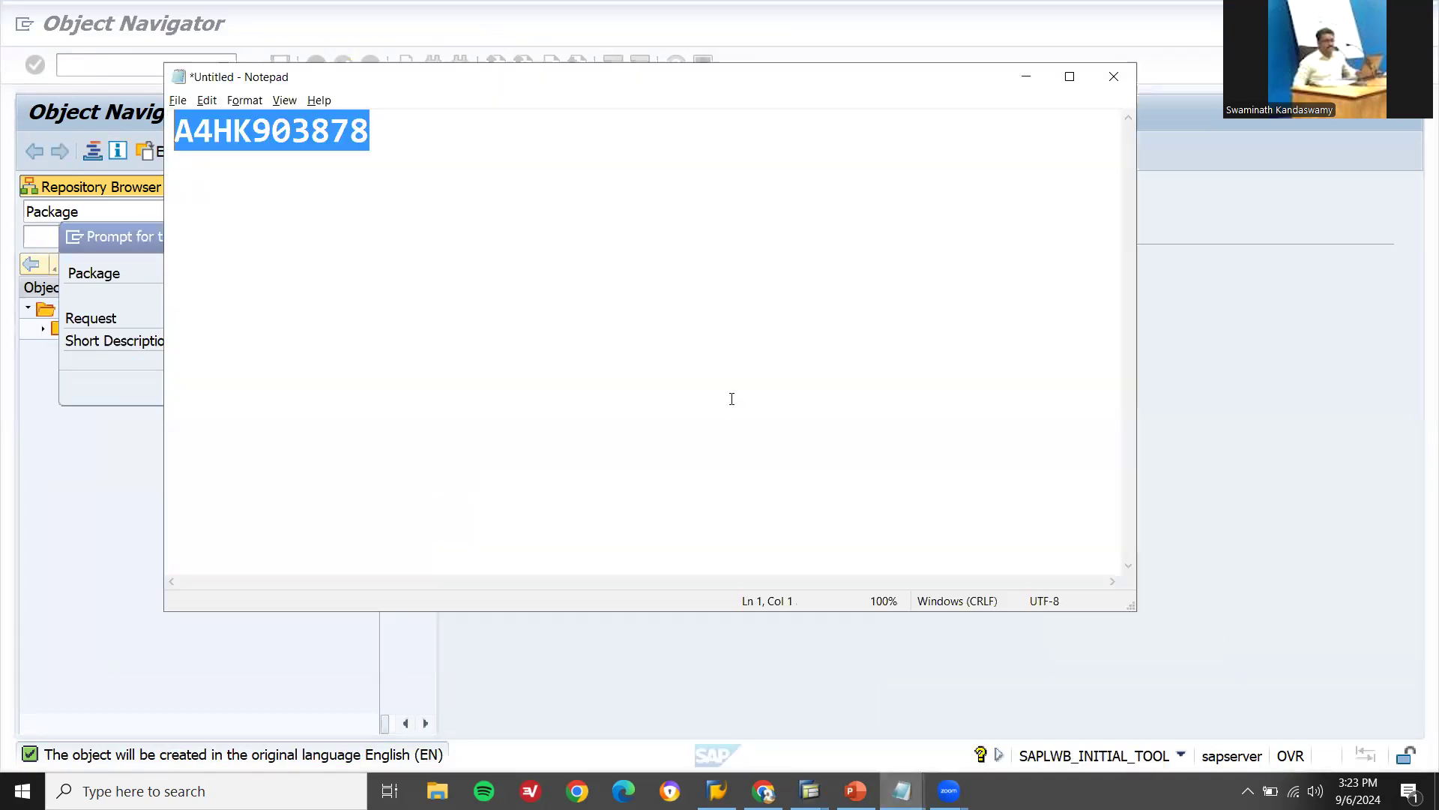
key(ctrl+v)
key(alt+Tab)
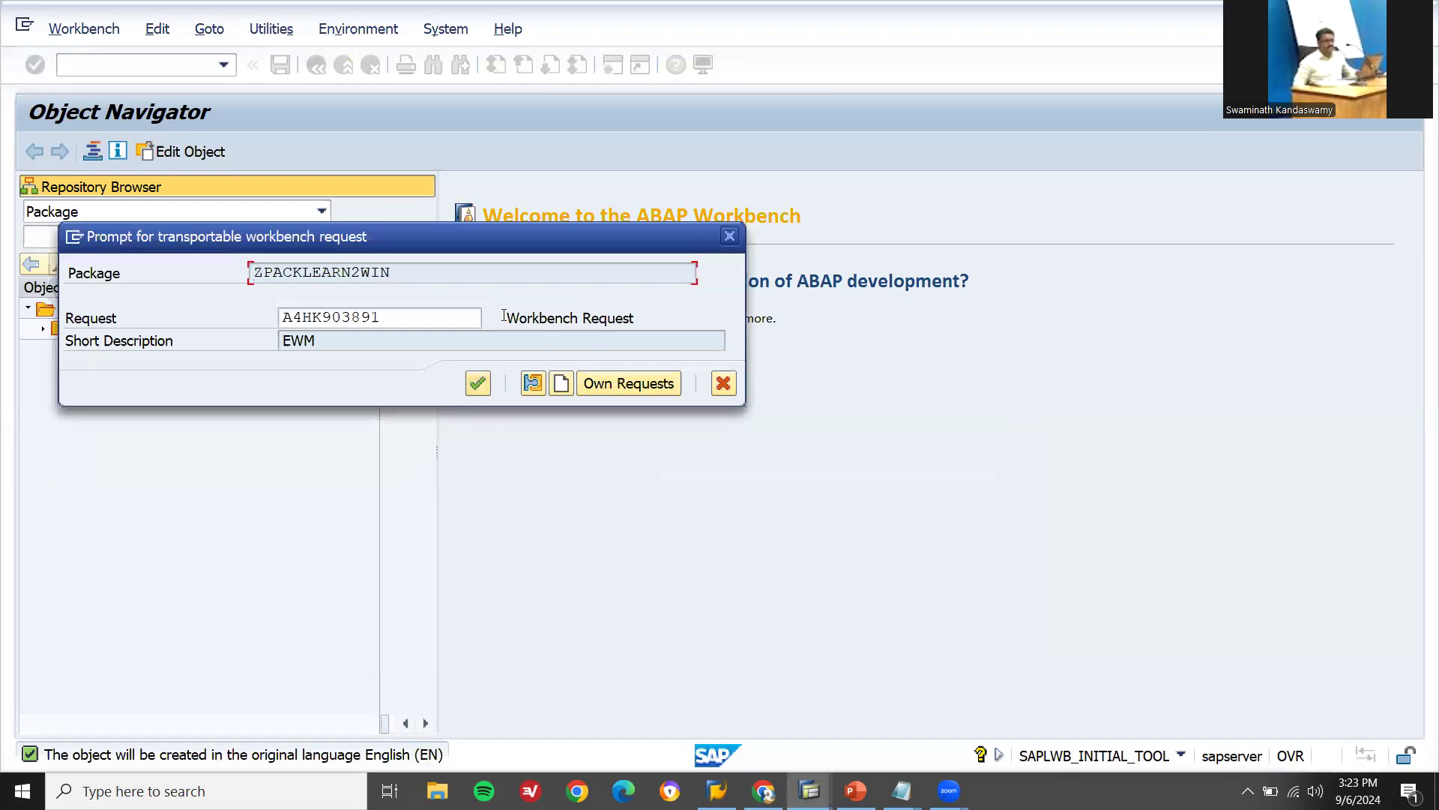
Highlight the Workbench Request label and assign the package to workbench request A4HK903891
key(shift+Right)
key(shift+Right)
key(shift+Right)
key(shift+Right)
key(shift+Right)
key(shift+Right)
key(shift+Right)
key(shift+Right)
key(shift+Right)
key(shift+Right)
key(shift+Right)
key(shift+Right)
key(shift+Right)
key(shift+Right)
key(shift+Right)
key(shift+Right)
key(shift+Right)
key(shift+Right)
key(shift+Right)
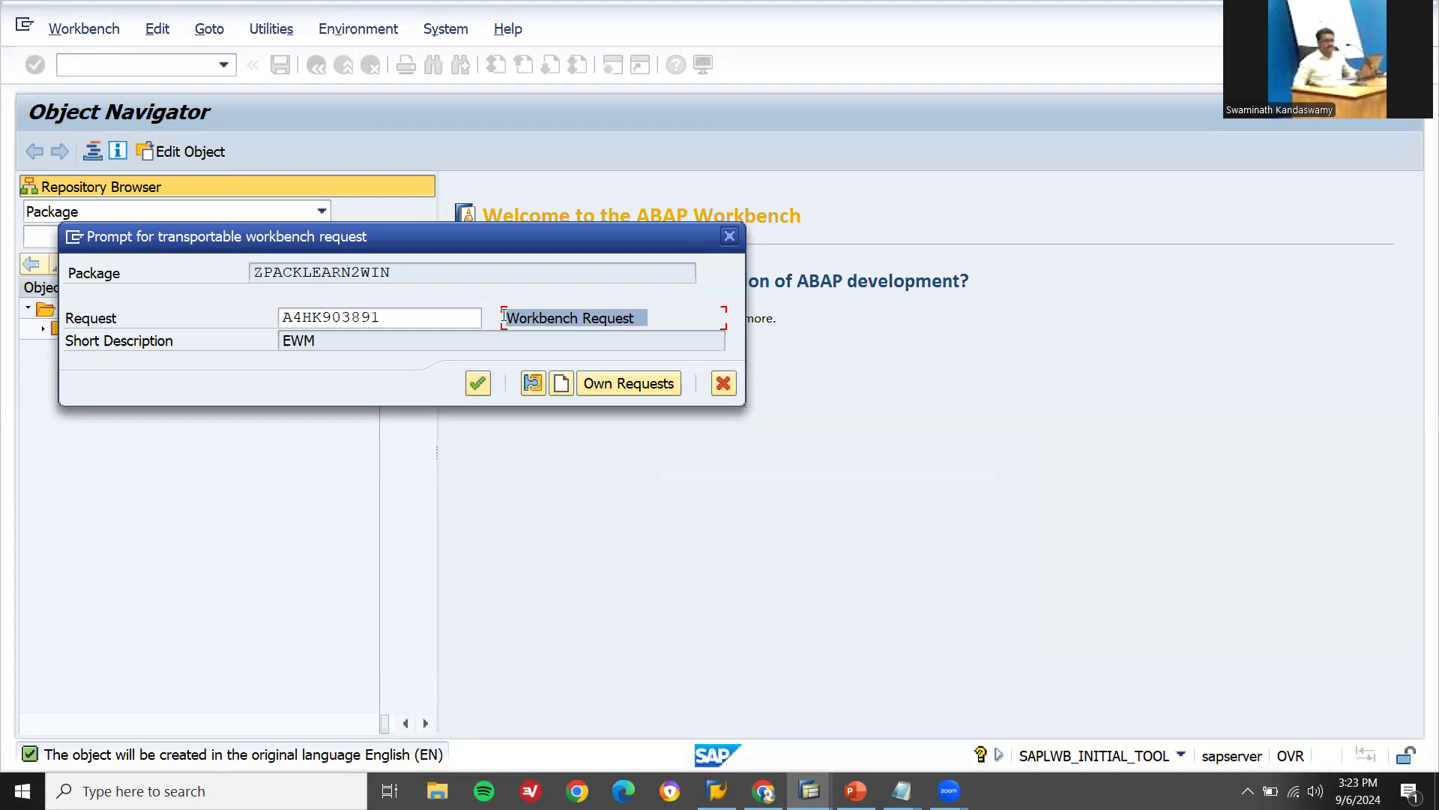
click(477, 384)
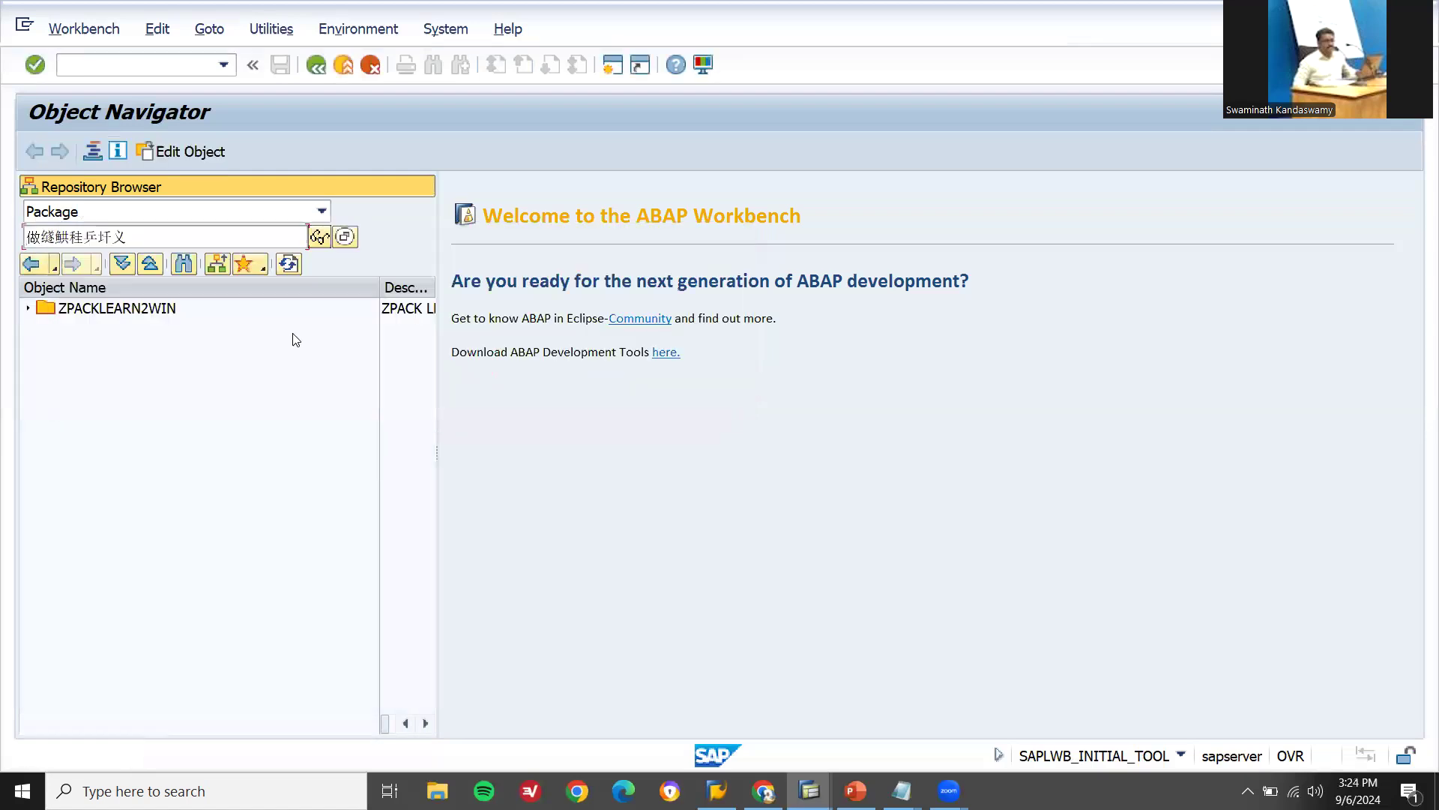
Display the properties of package ZPACKLEARN2WIN from the object list
click(28, 309)
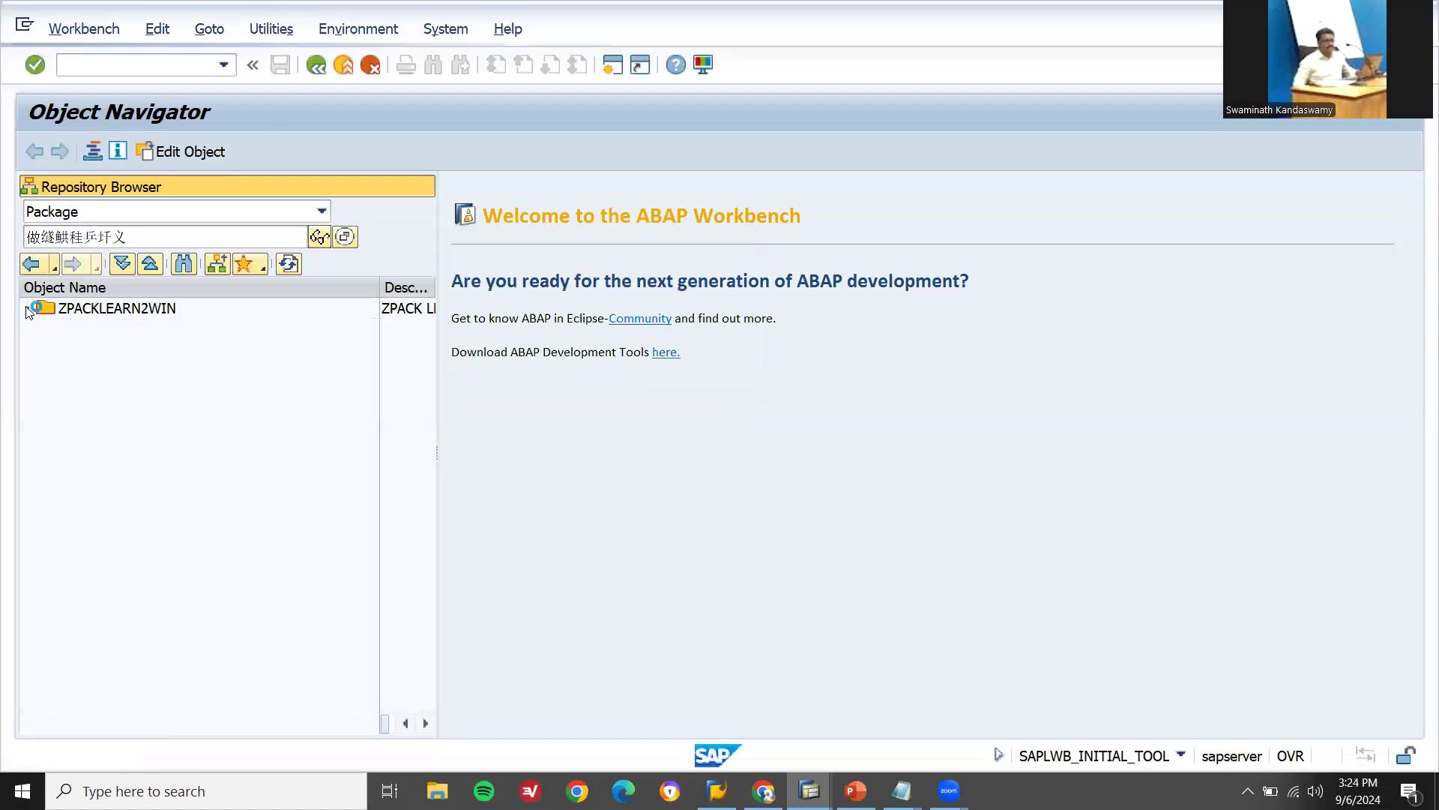
click(82, 310)
double_click(81, 310)
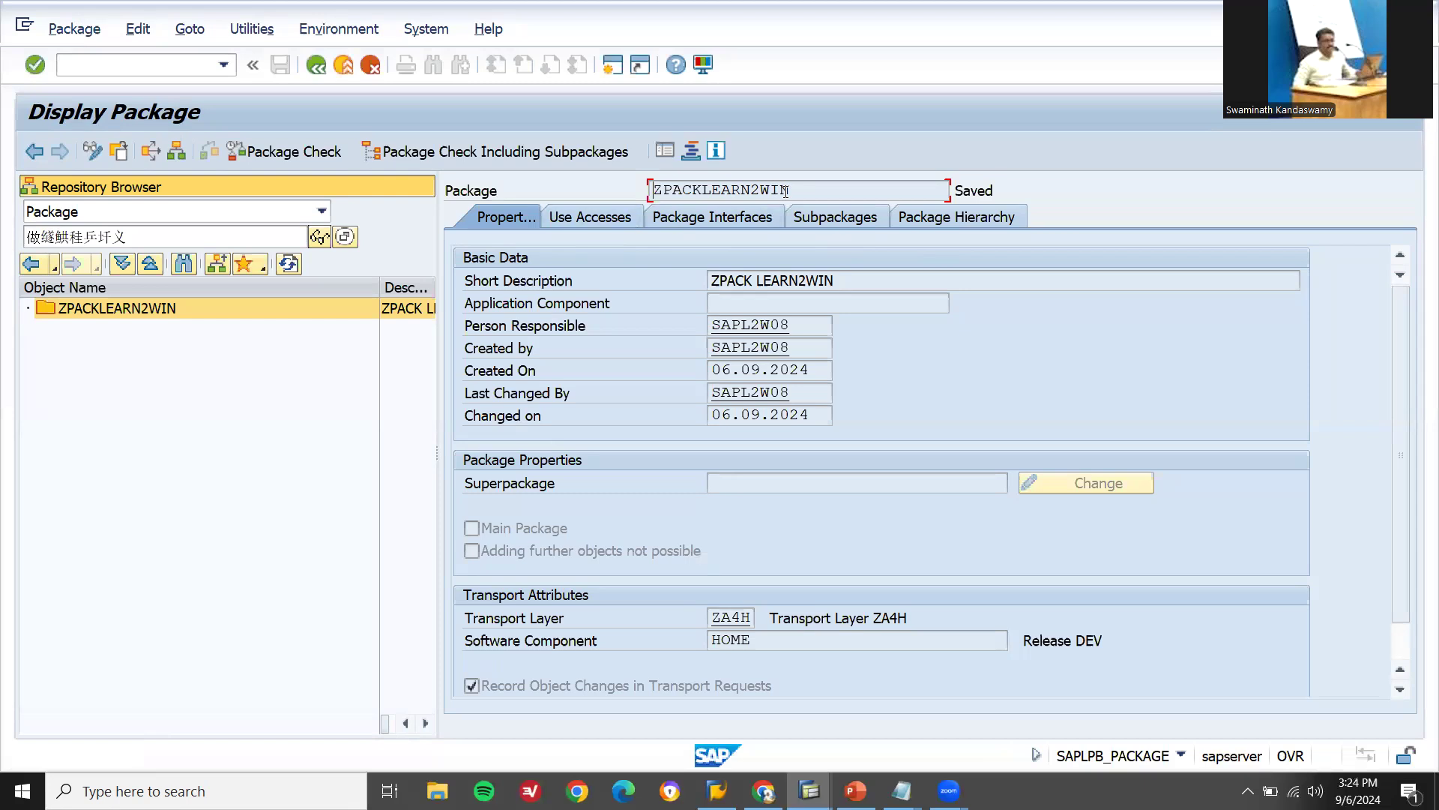
Copy the package name from its properties into Notepad, two lines below the existing entry, and return to SAP
key(shift+Left)
key(shift+Left)
key(shift+Left)
key(shift+Left)
key(shift+Left)
key(shift+Left)
key(shift+Left)
key(shift+Left)
key(shift+Left)
key(shift+Left)
key(shift+Left)
key(shift+Left)
key(shift+Left)
key(shift+Left)
key(ctrl+c)
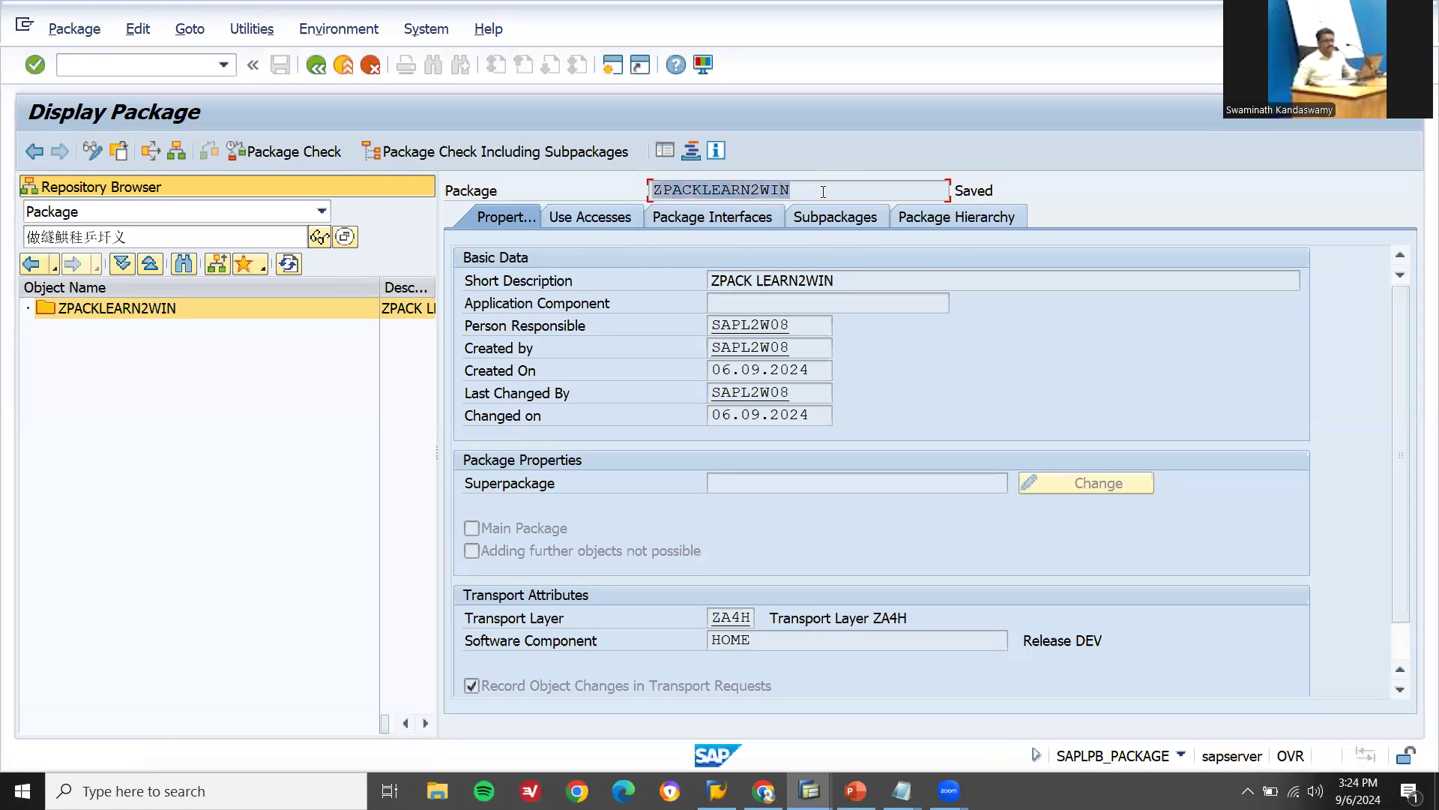
click(823, 192)
key(alt+Tab)
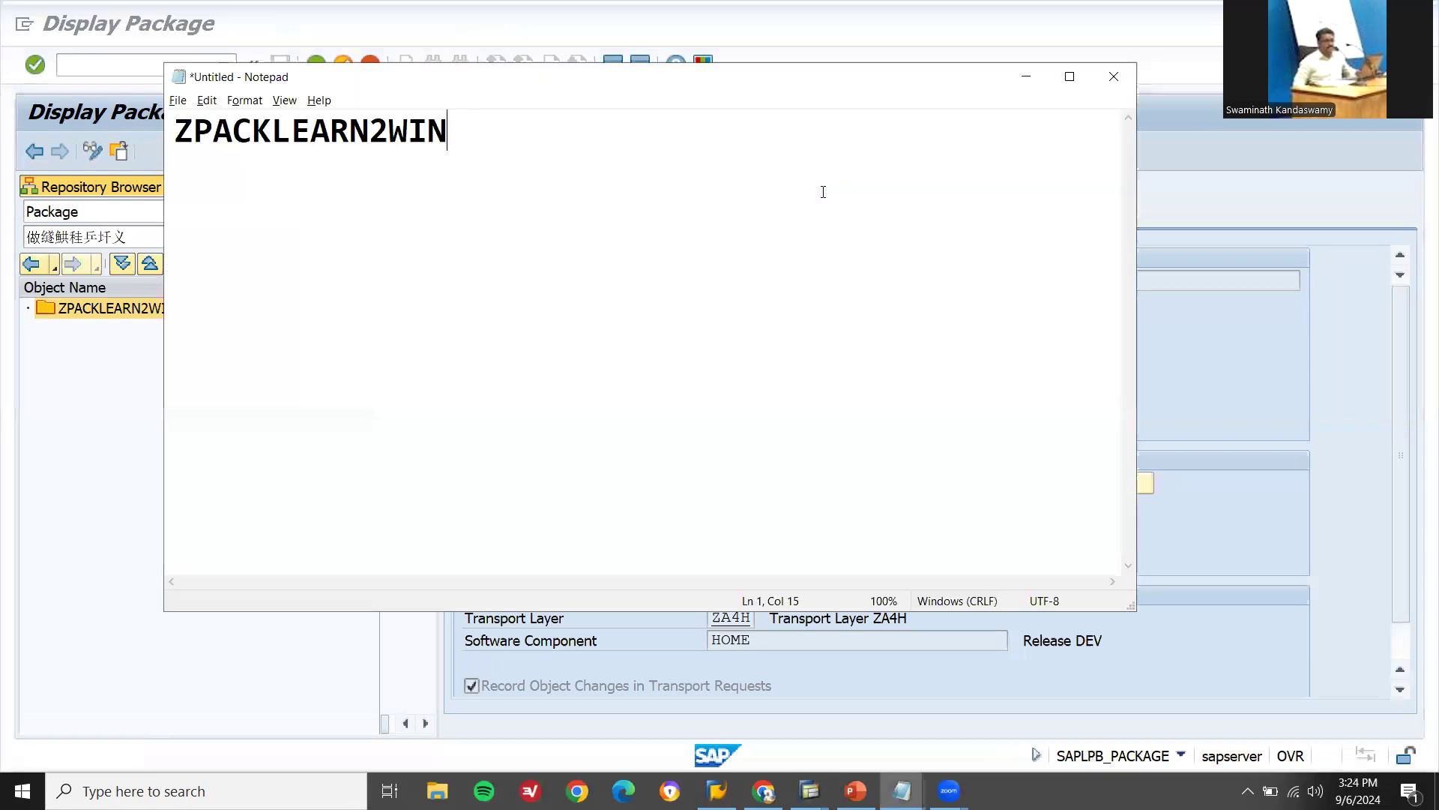
key(Return)
key(Return)
key(ctrl+v)
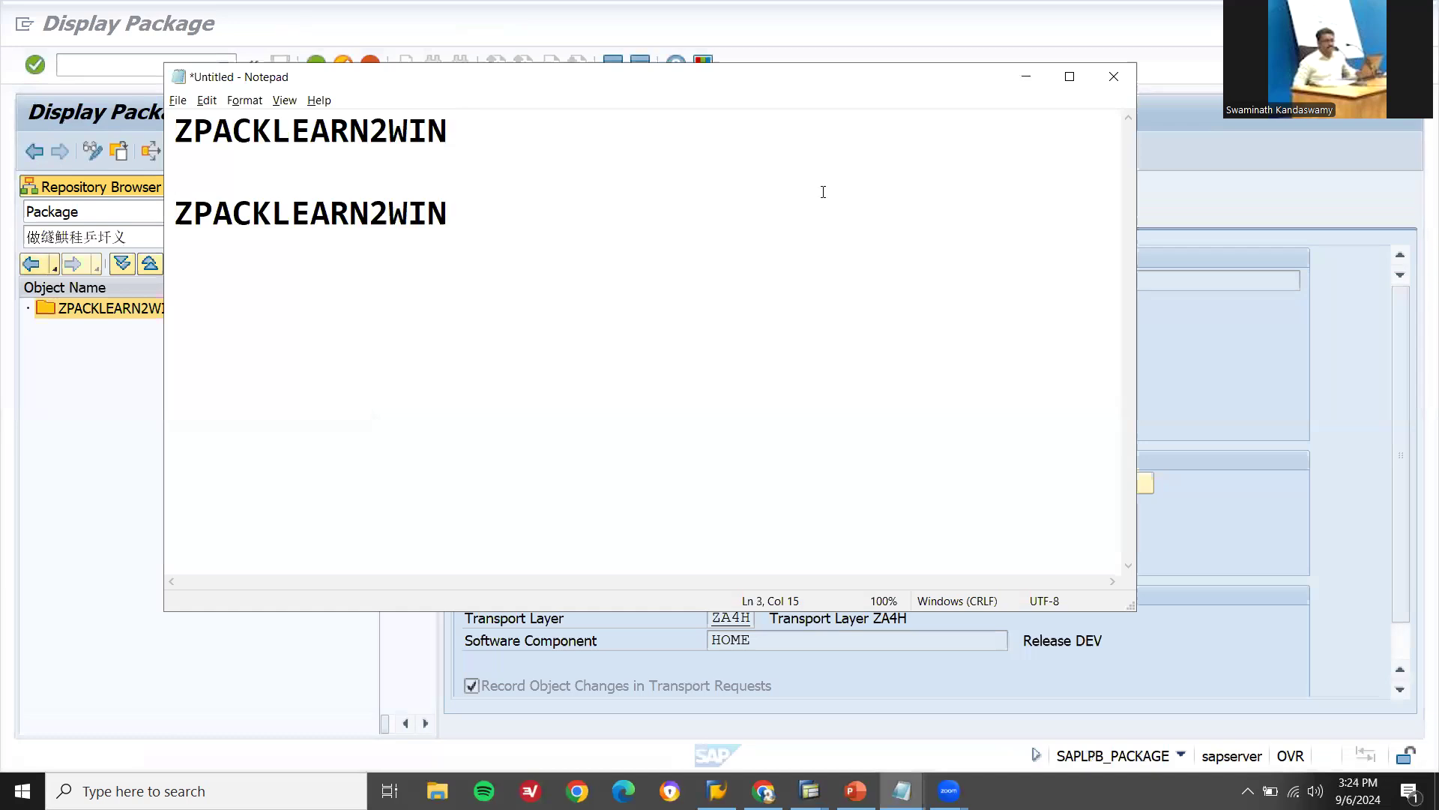
key(alt+Tab)
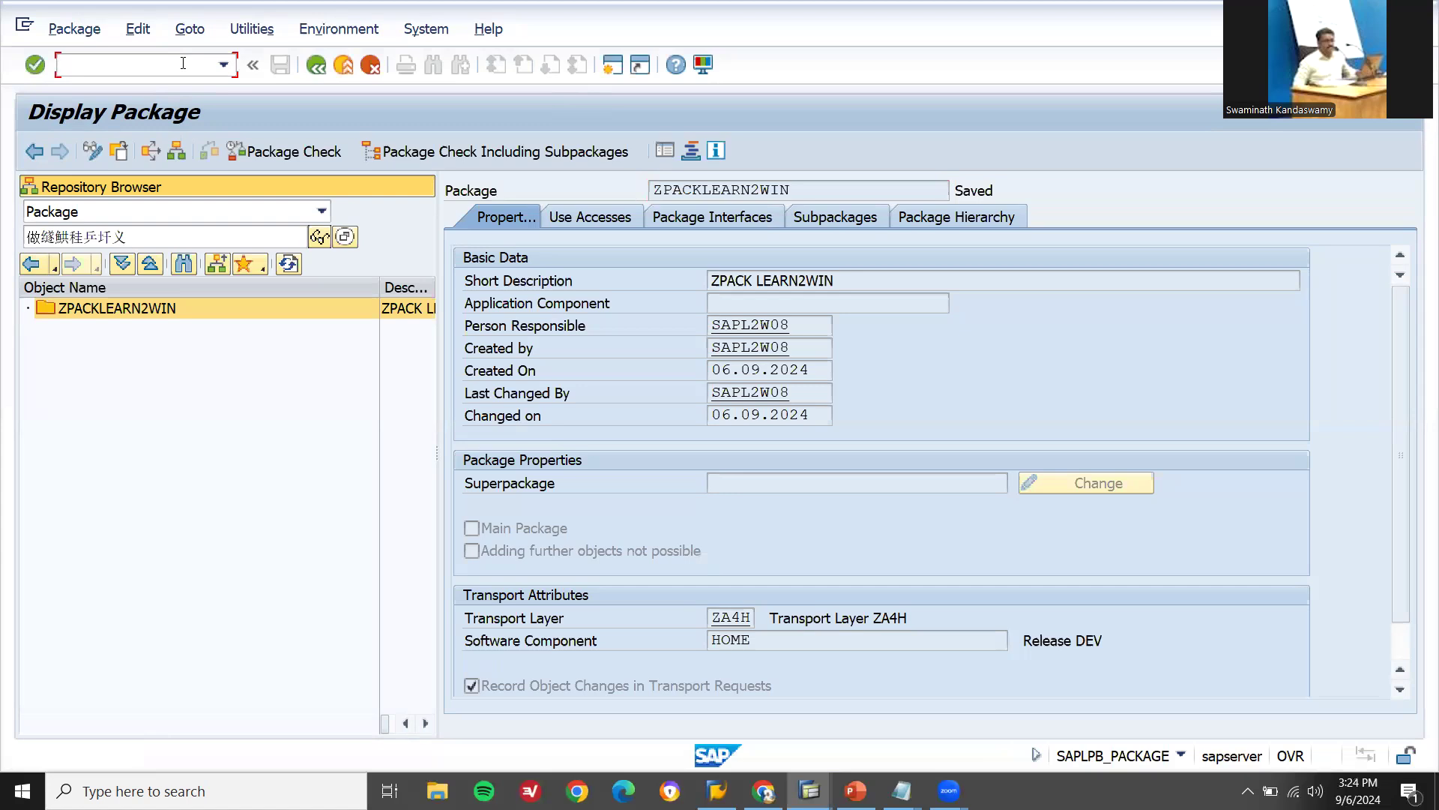
Leave the package display and open the ABAP Editor with transaction SE38
text(/n)
key(Return)
text(SE38)
key(Return)
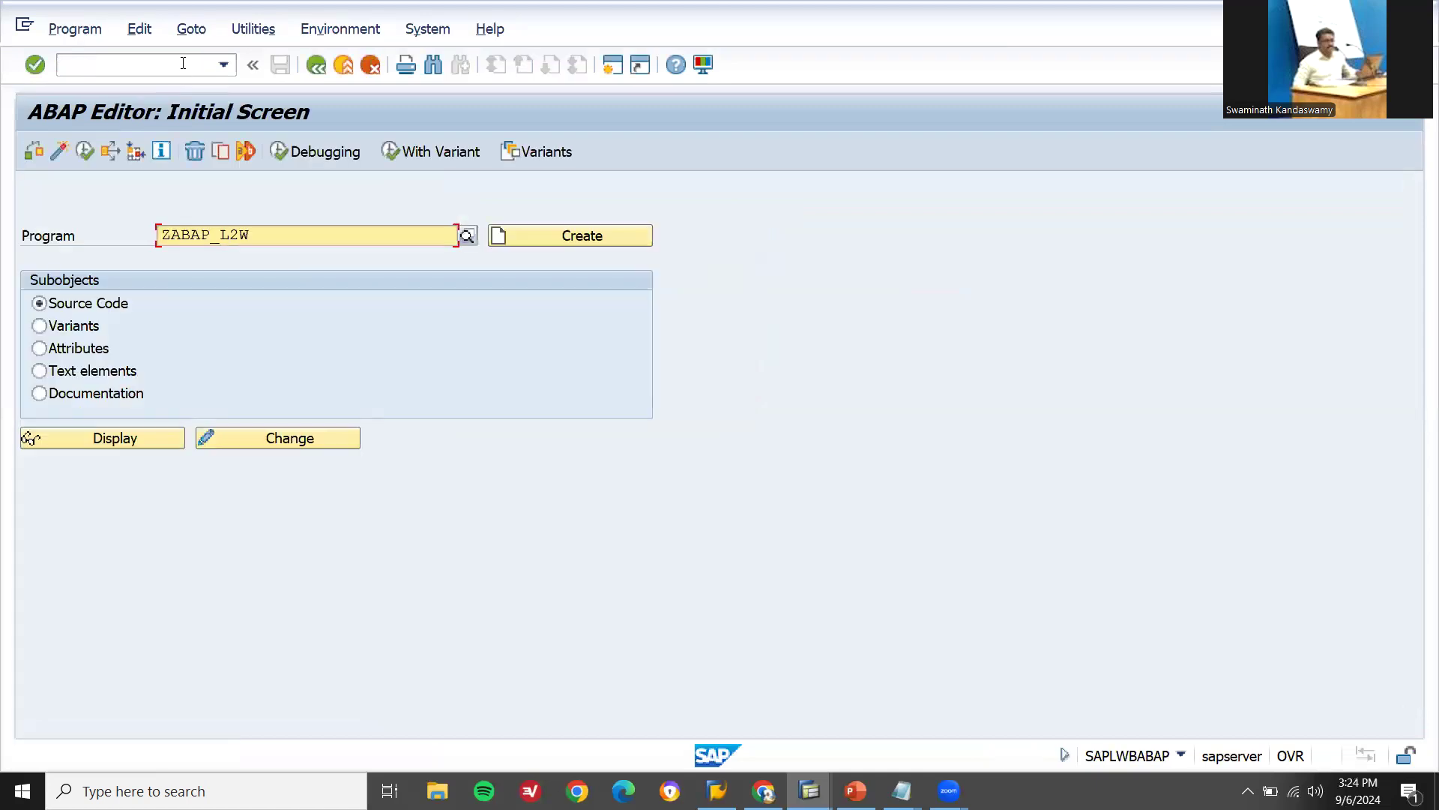
Change the program name to ZABAP_LEARN2WIN and start creating that program
key(BackSpace)
key(BackSpace)
key(BackSpace)
text(LEARN2WIN)
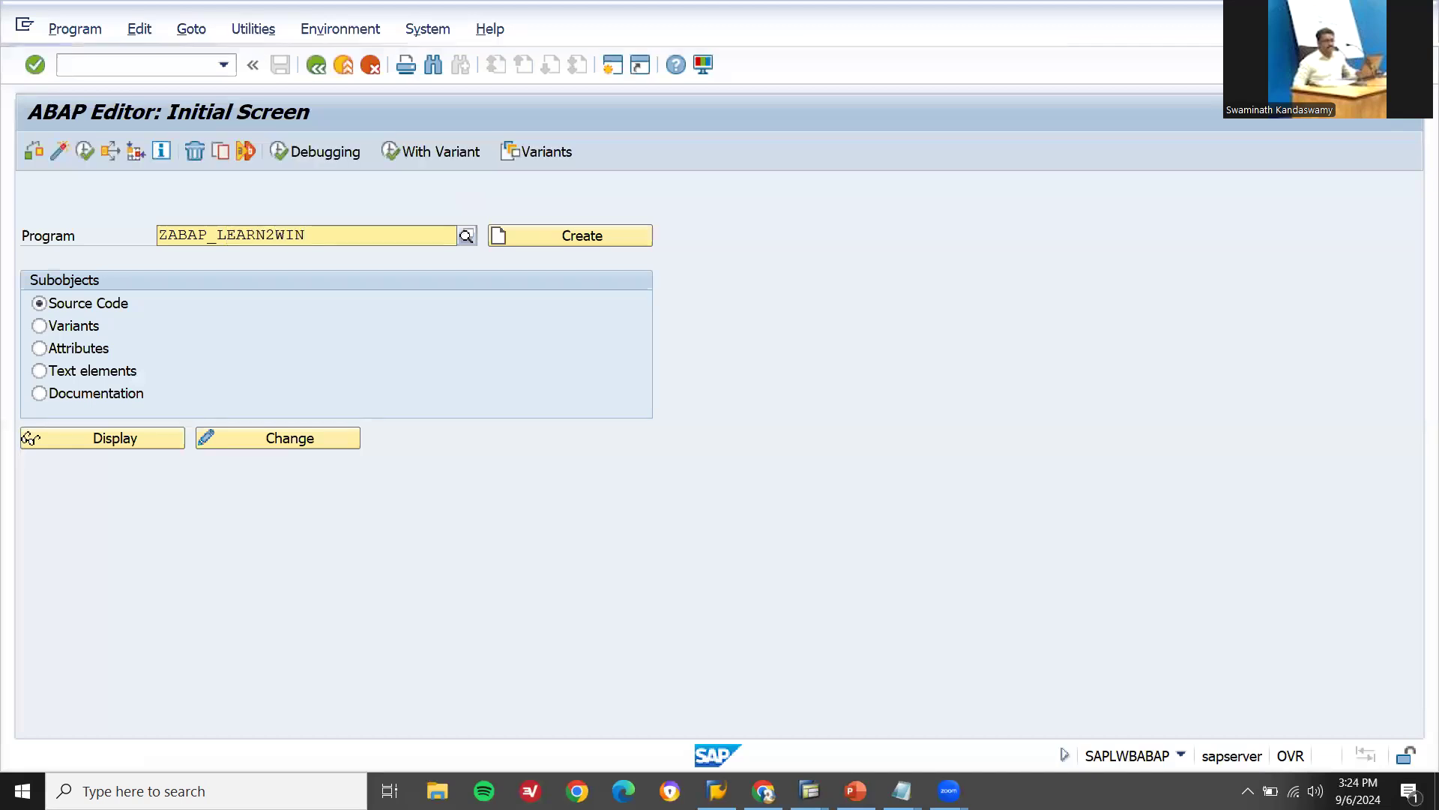
click(615, 235)
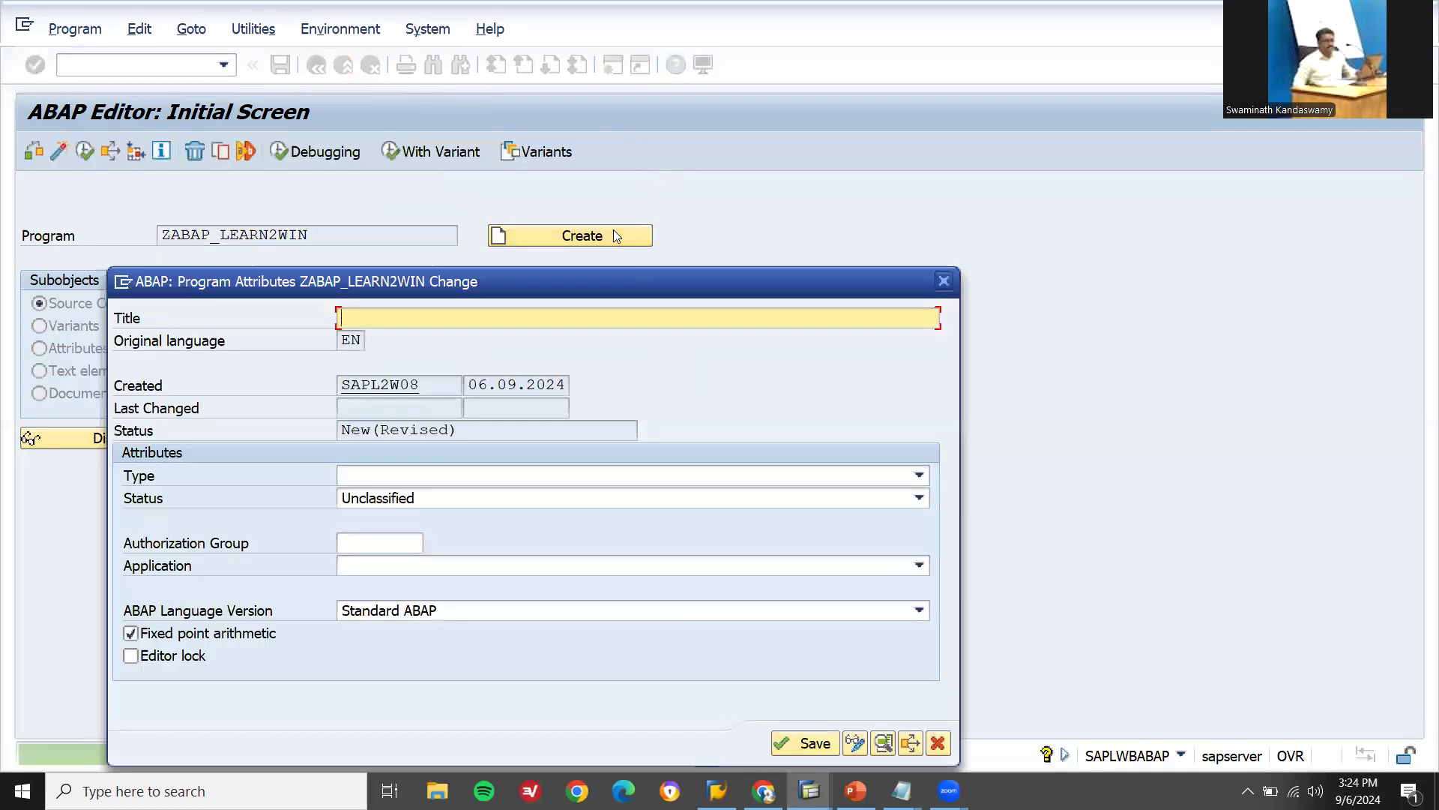
Title the program ABAP PRG LEARN2WIN, set its type to Executable program, and save the attributes
text(ABAP )
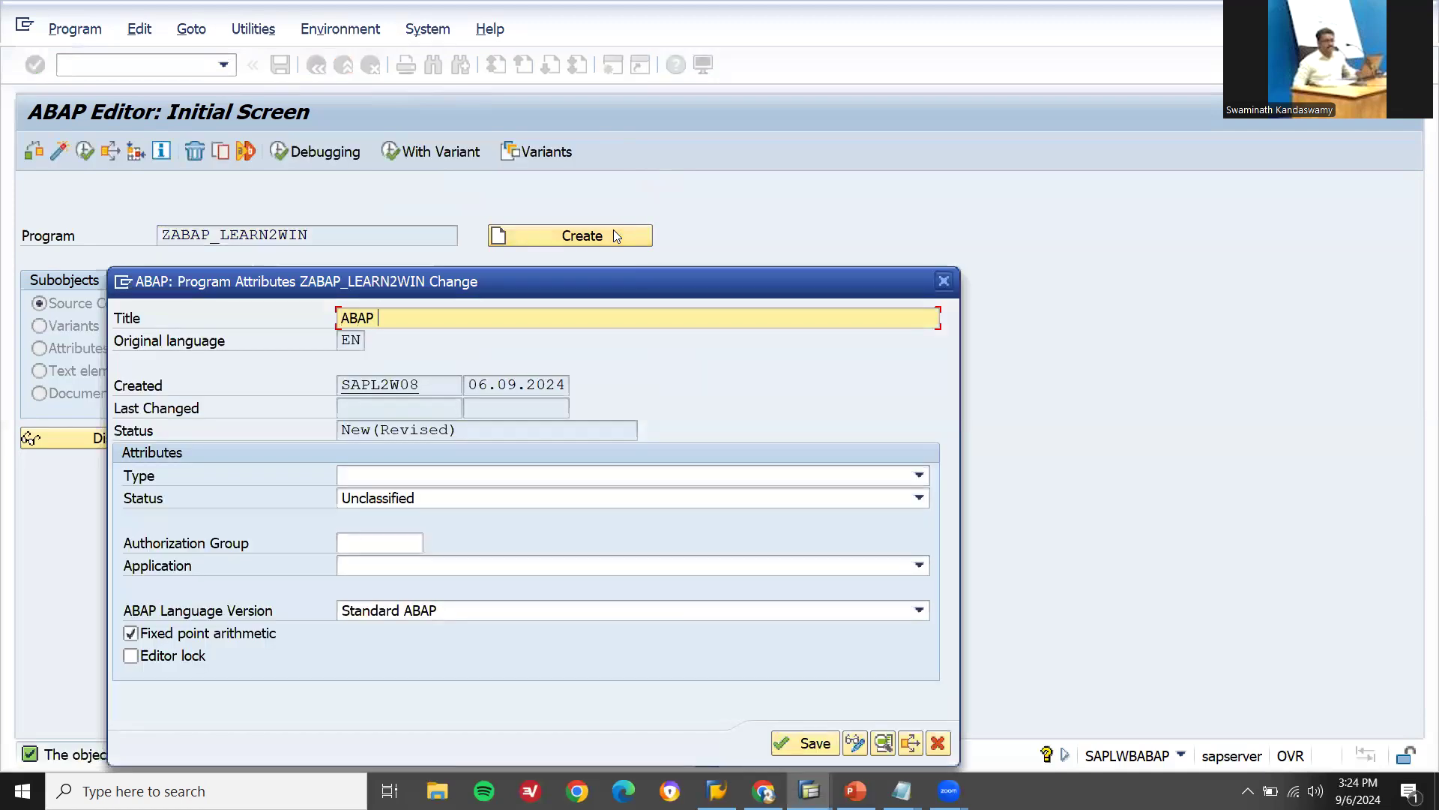
text(PRG LEARN2WIN)
click(547, 473)
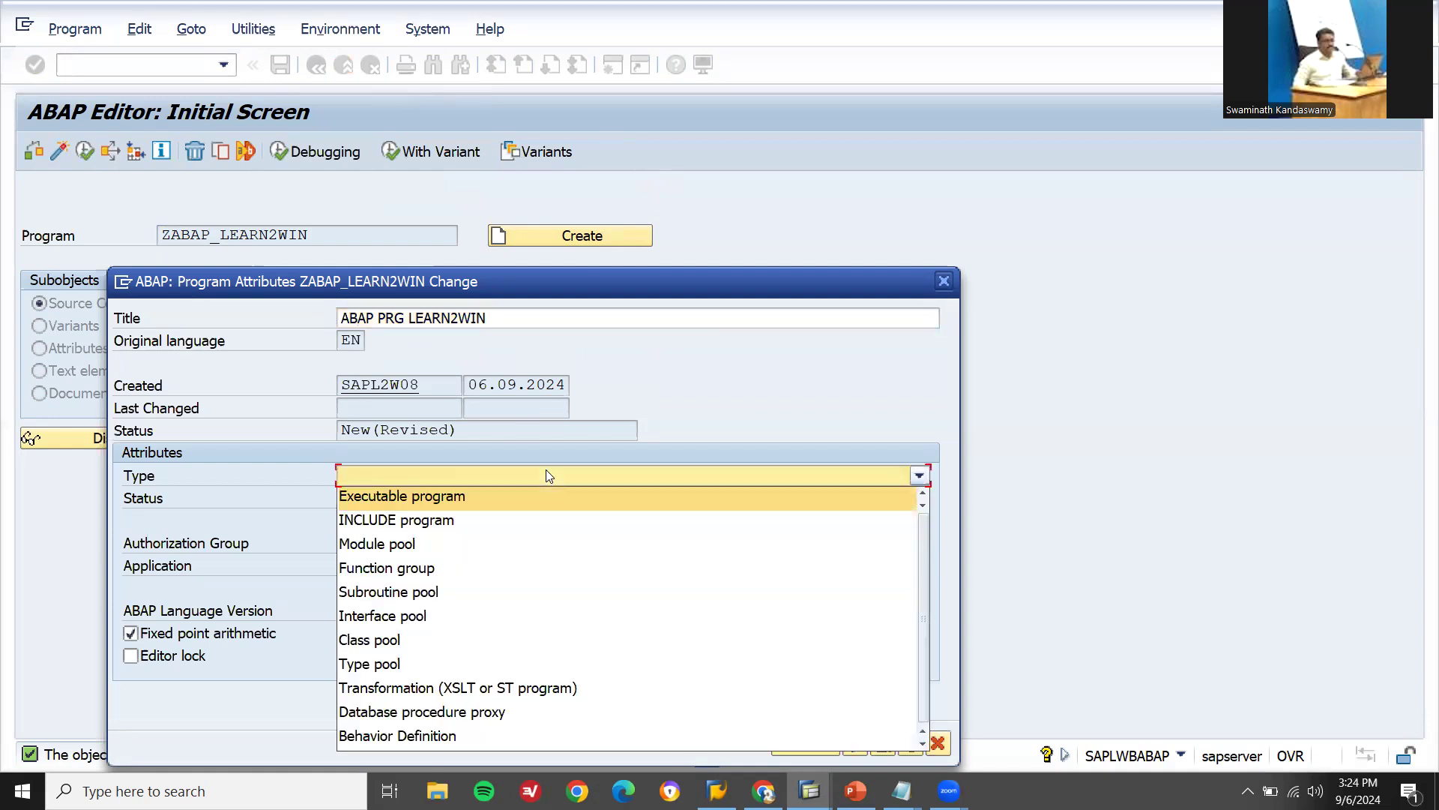
click(516, 498)
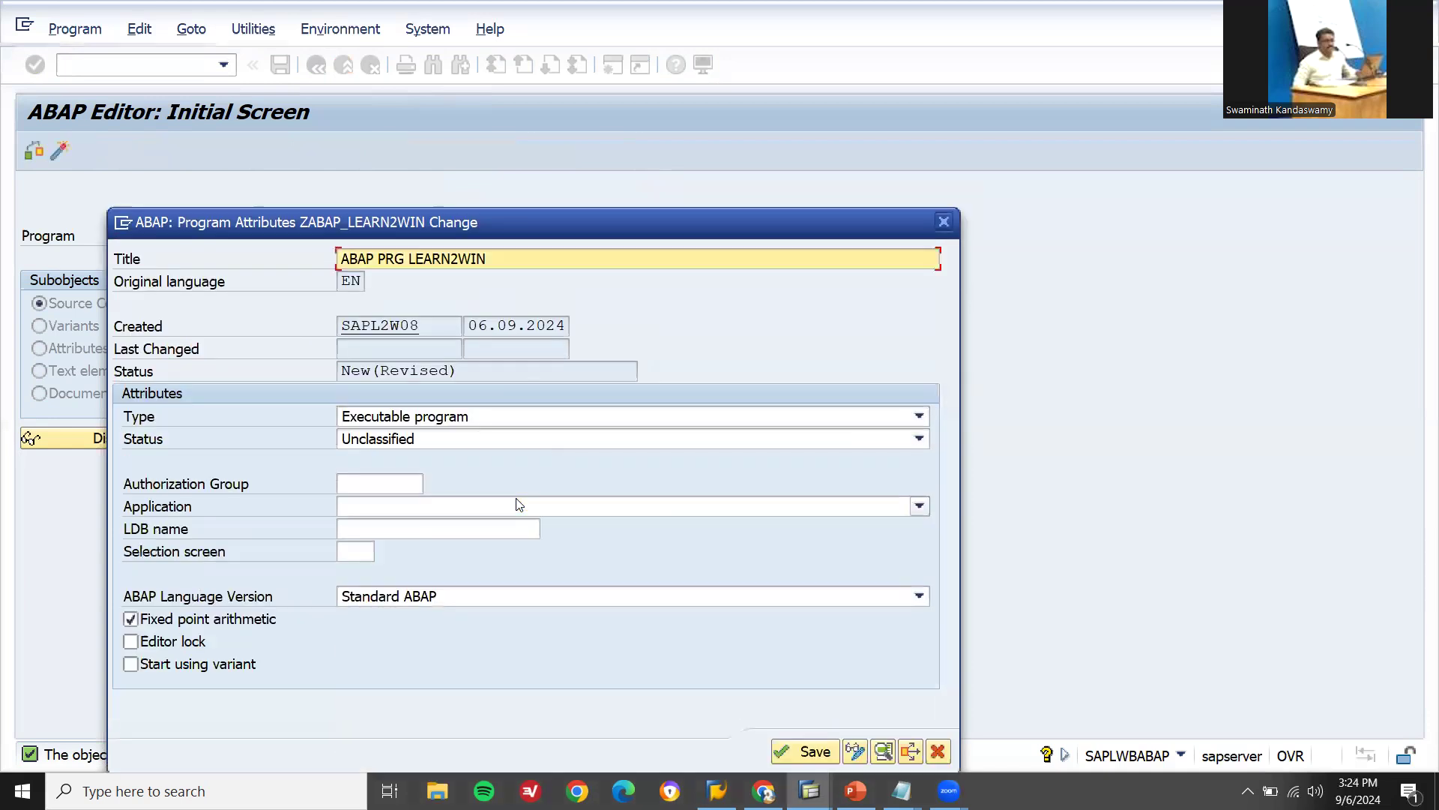
click(800, 753)
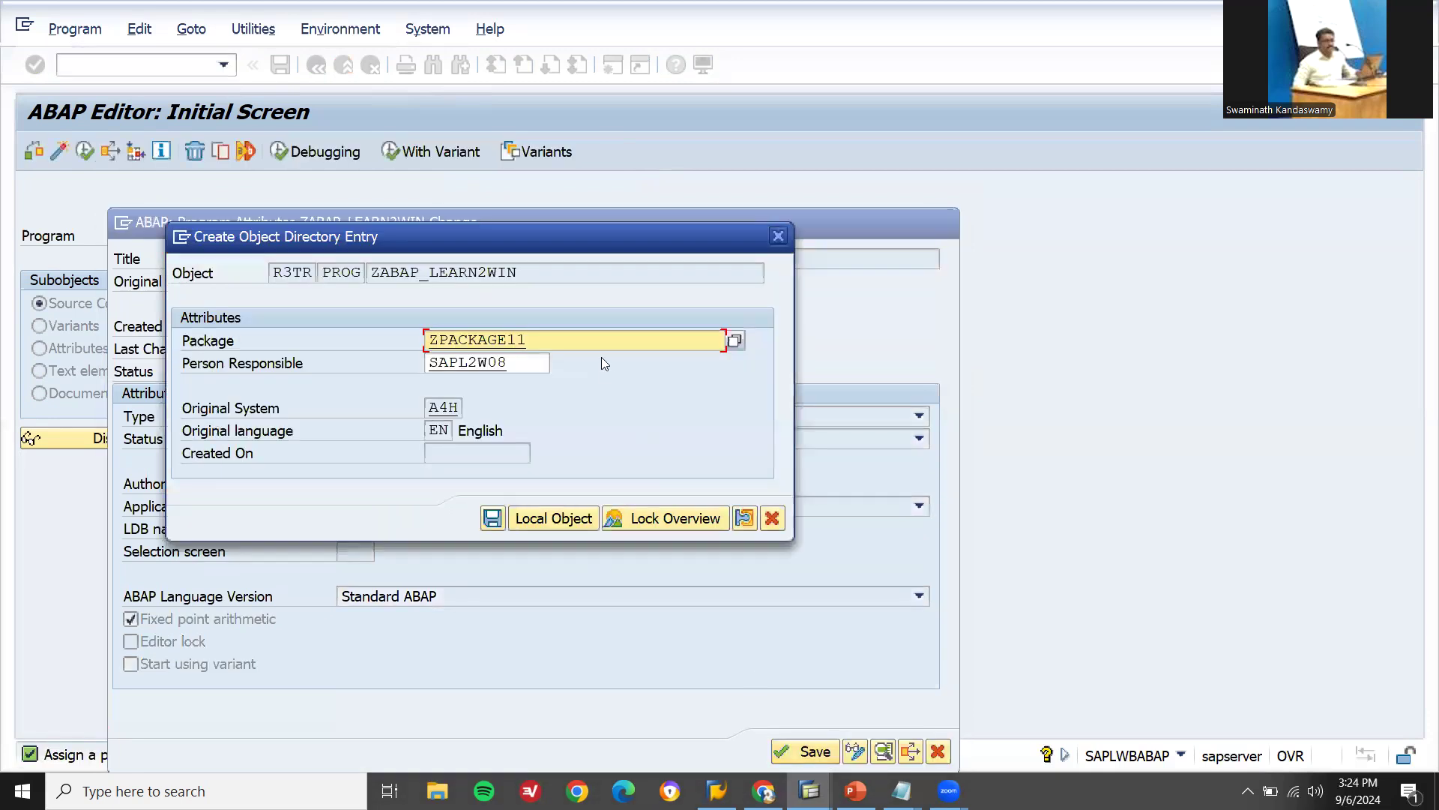
Assign program ZABAP_LEARN2WIN to package ZPACKLEARN2WIN through the package value search and save the object directory entry
click(736, 341)
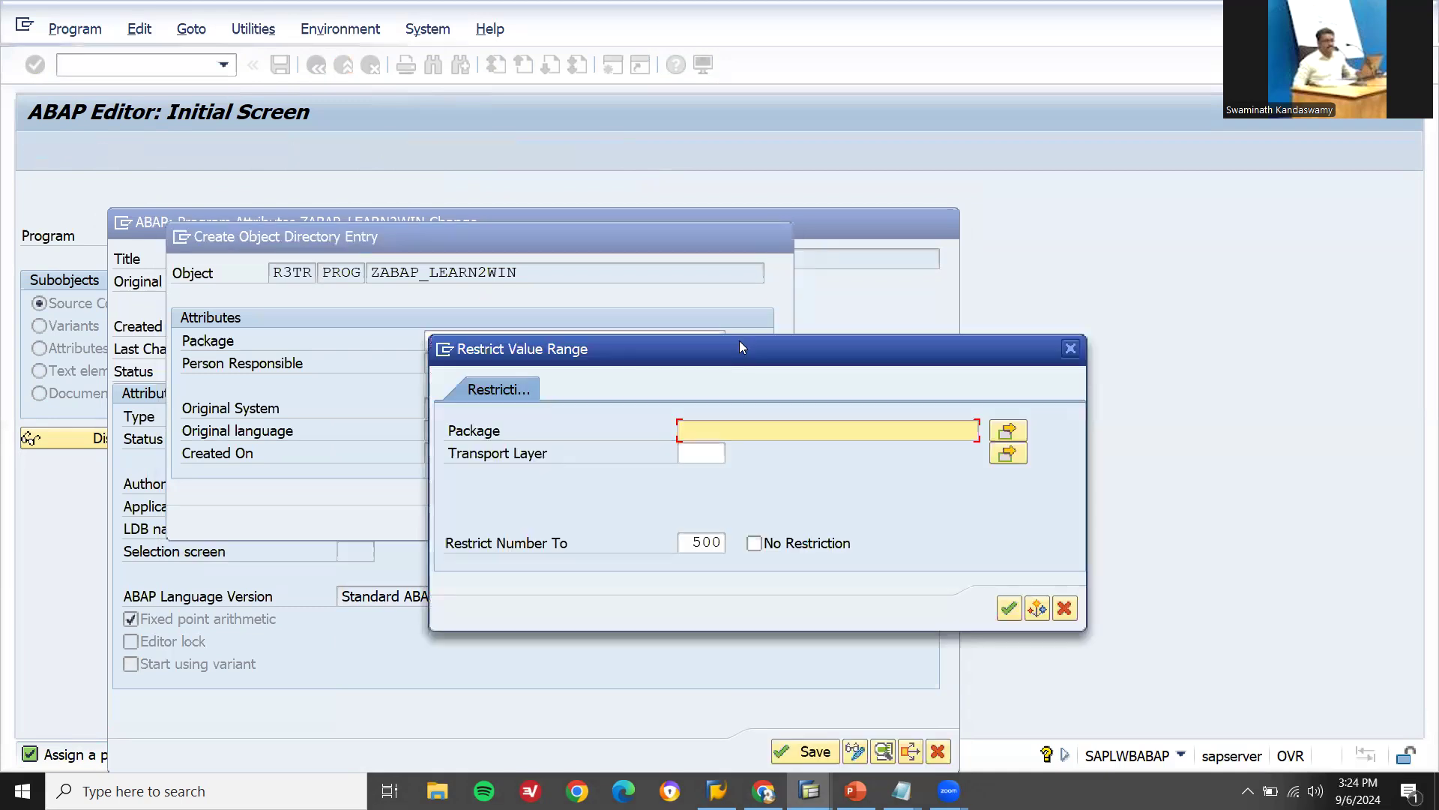
key(ctrl+v)
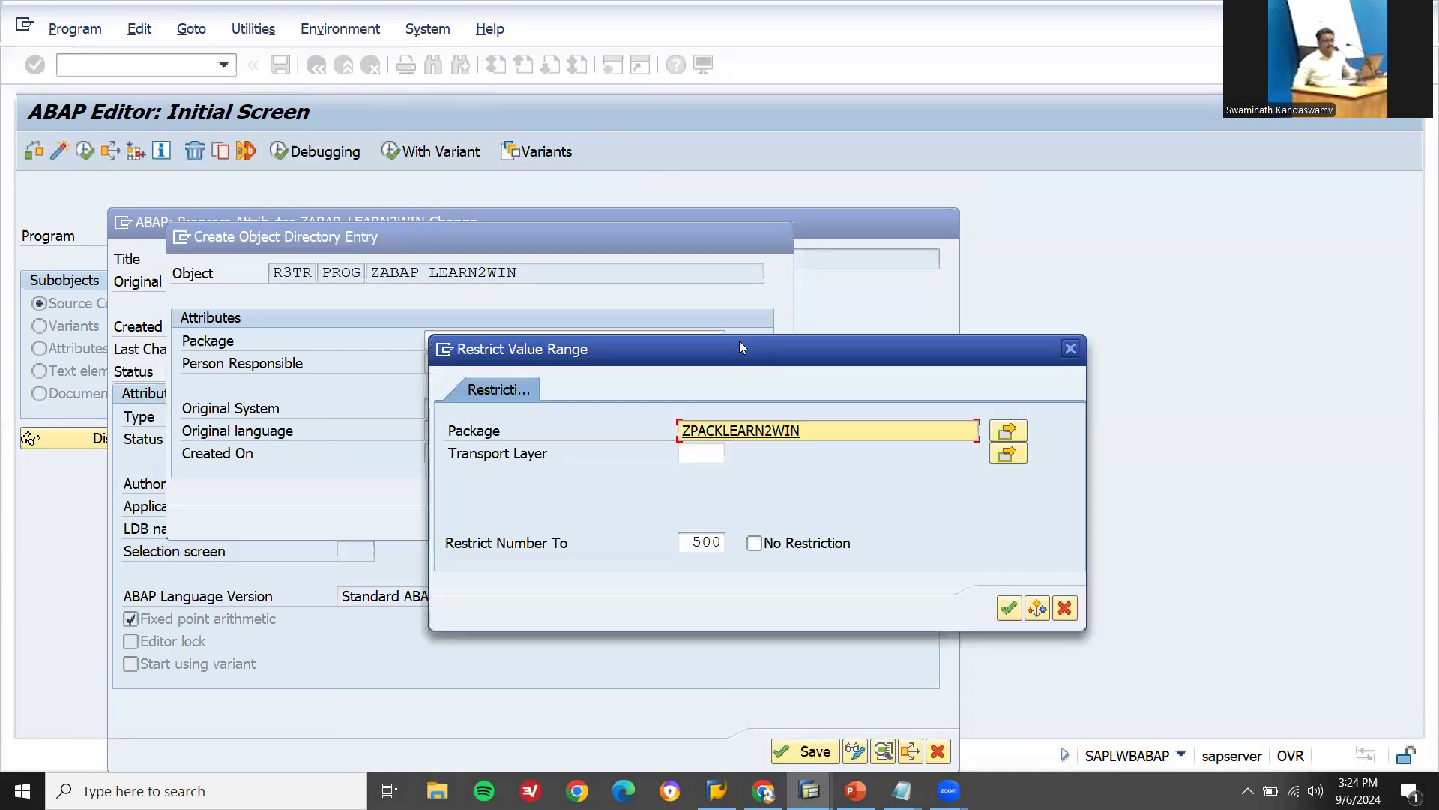
click(1010, 609)
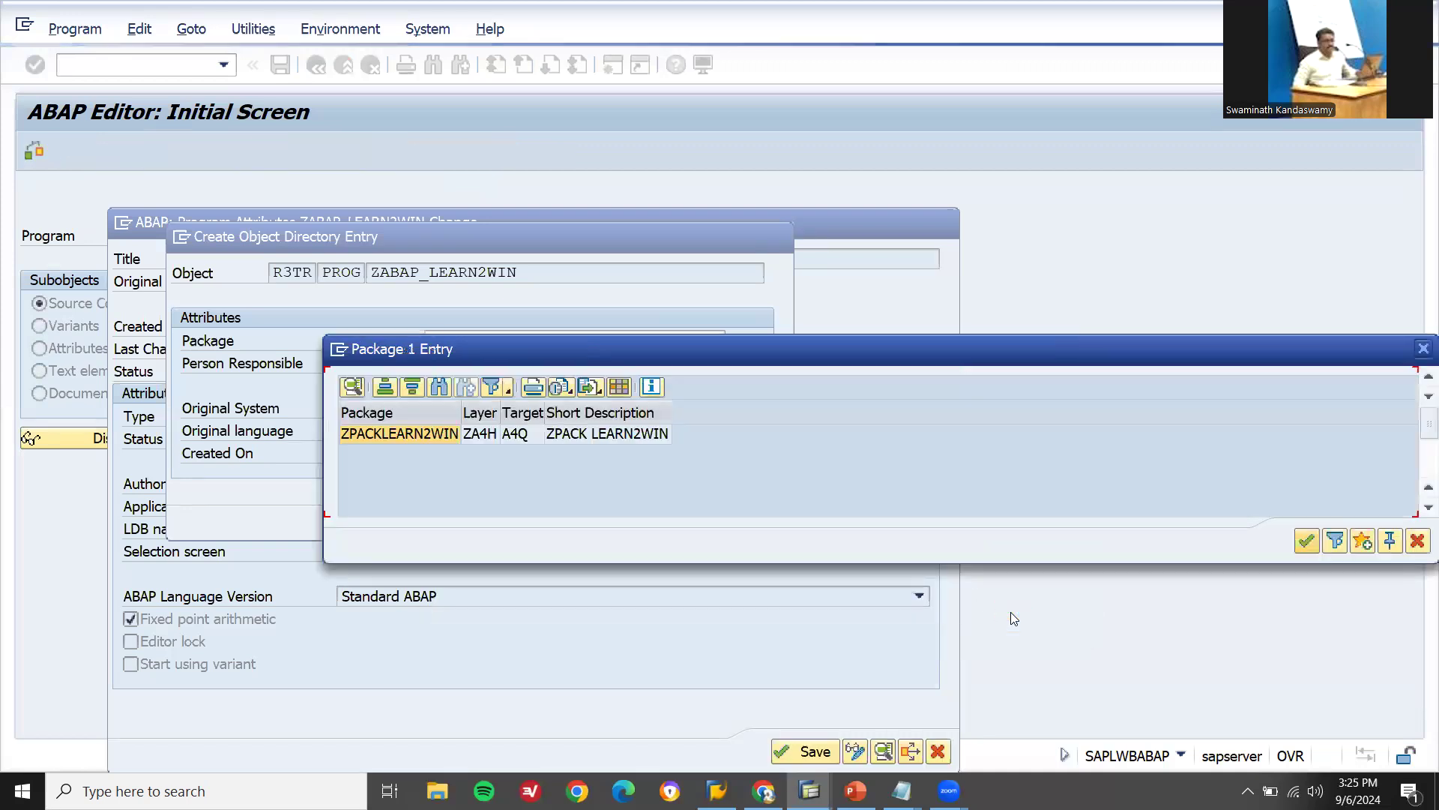
double_click(422, 438)
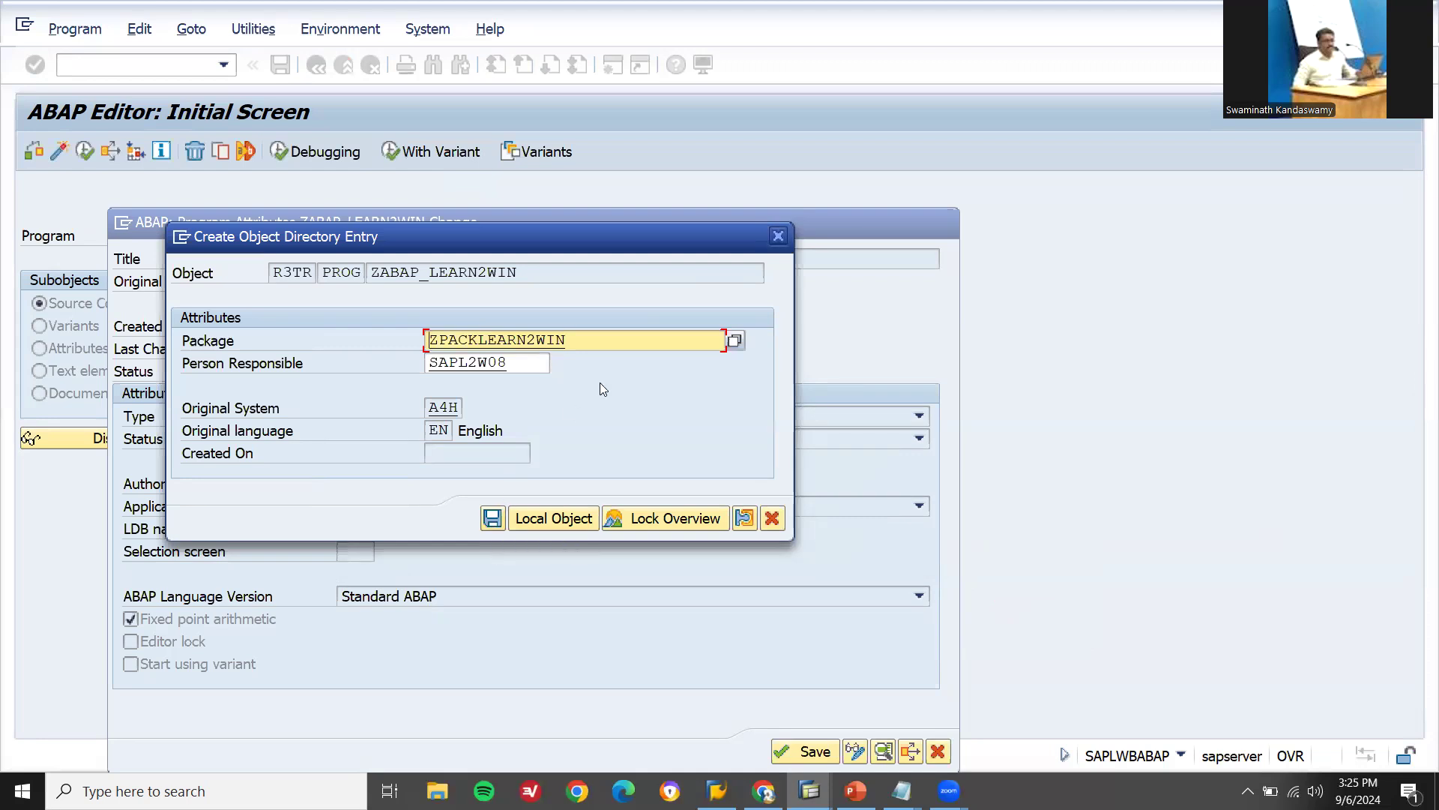
key(ctrl+a)
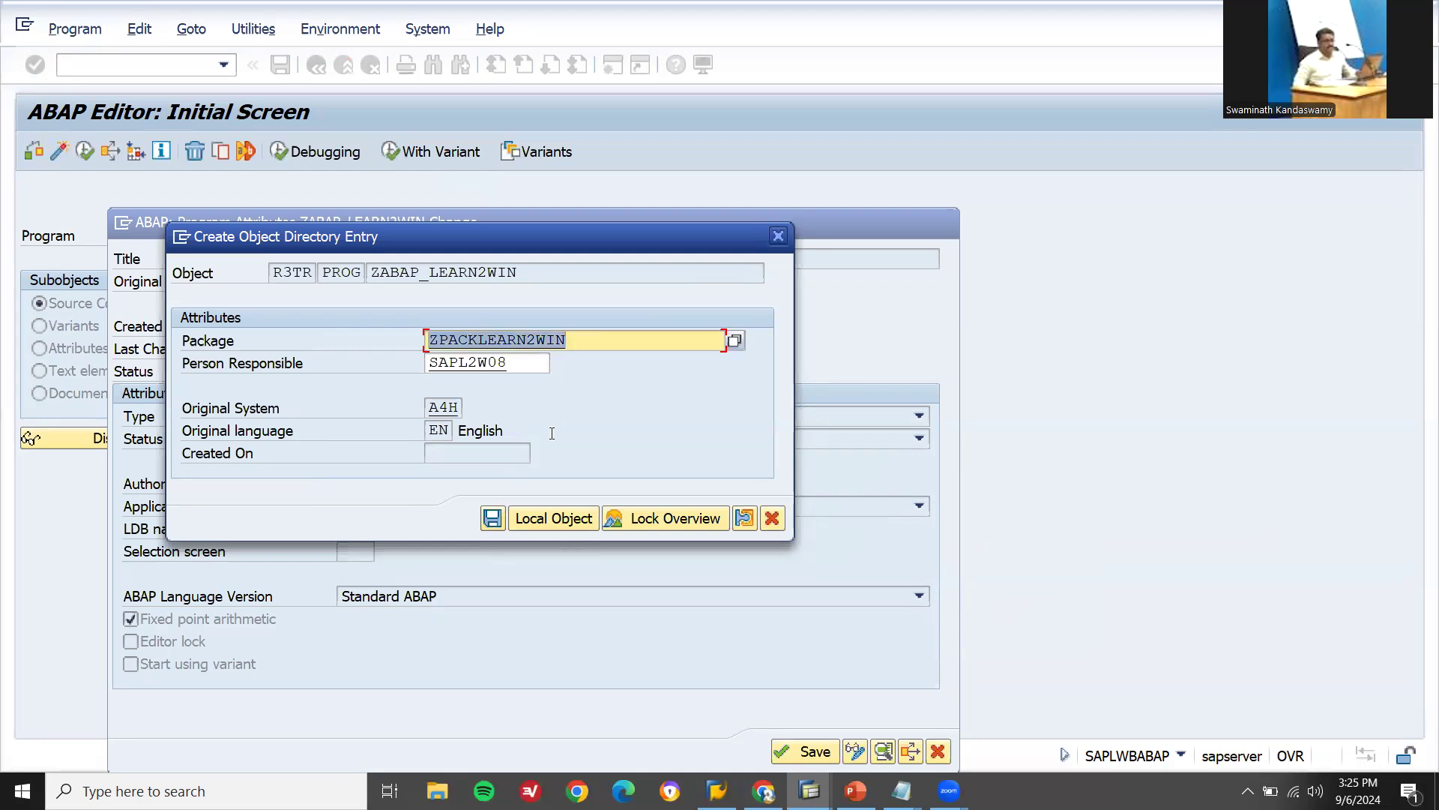
click(491, 518)
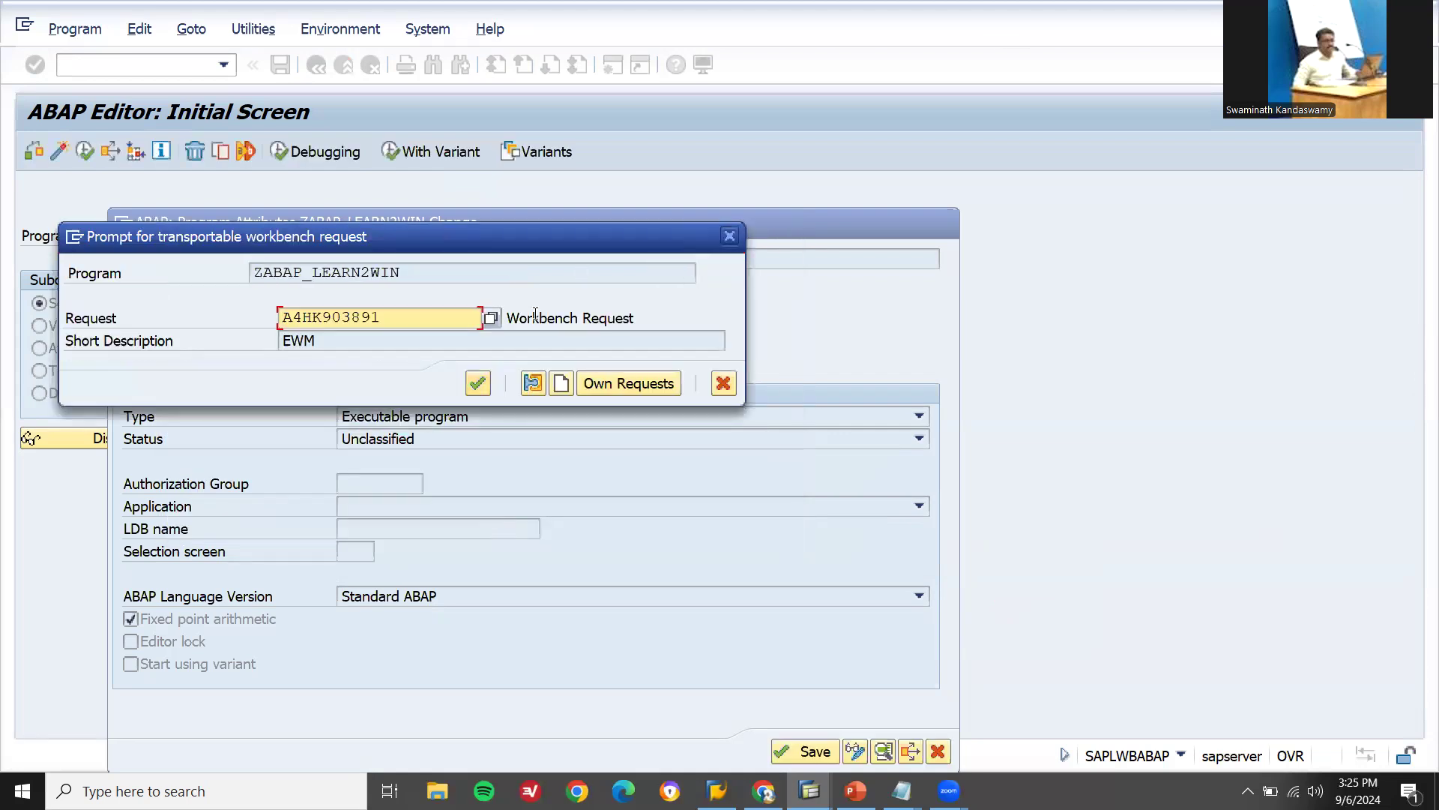
Copy workbench request number A4HK903891 into Notepad below the package names, return to SAP and confirm that request for the program
double_click(509, 319)
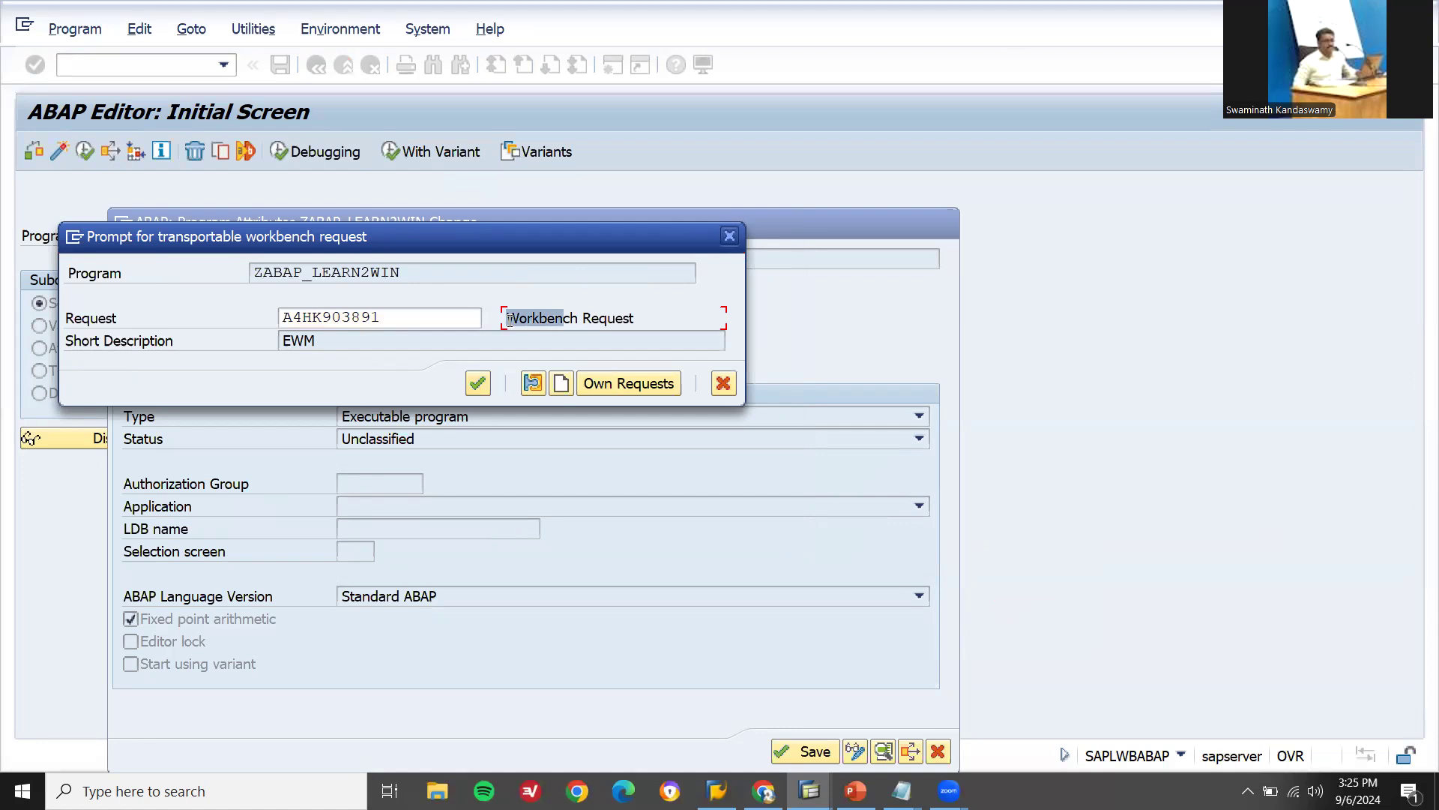
key(shift+End)
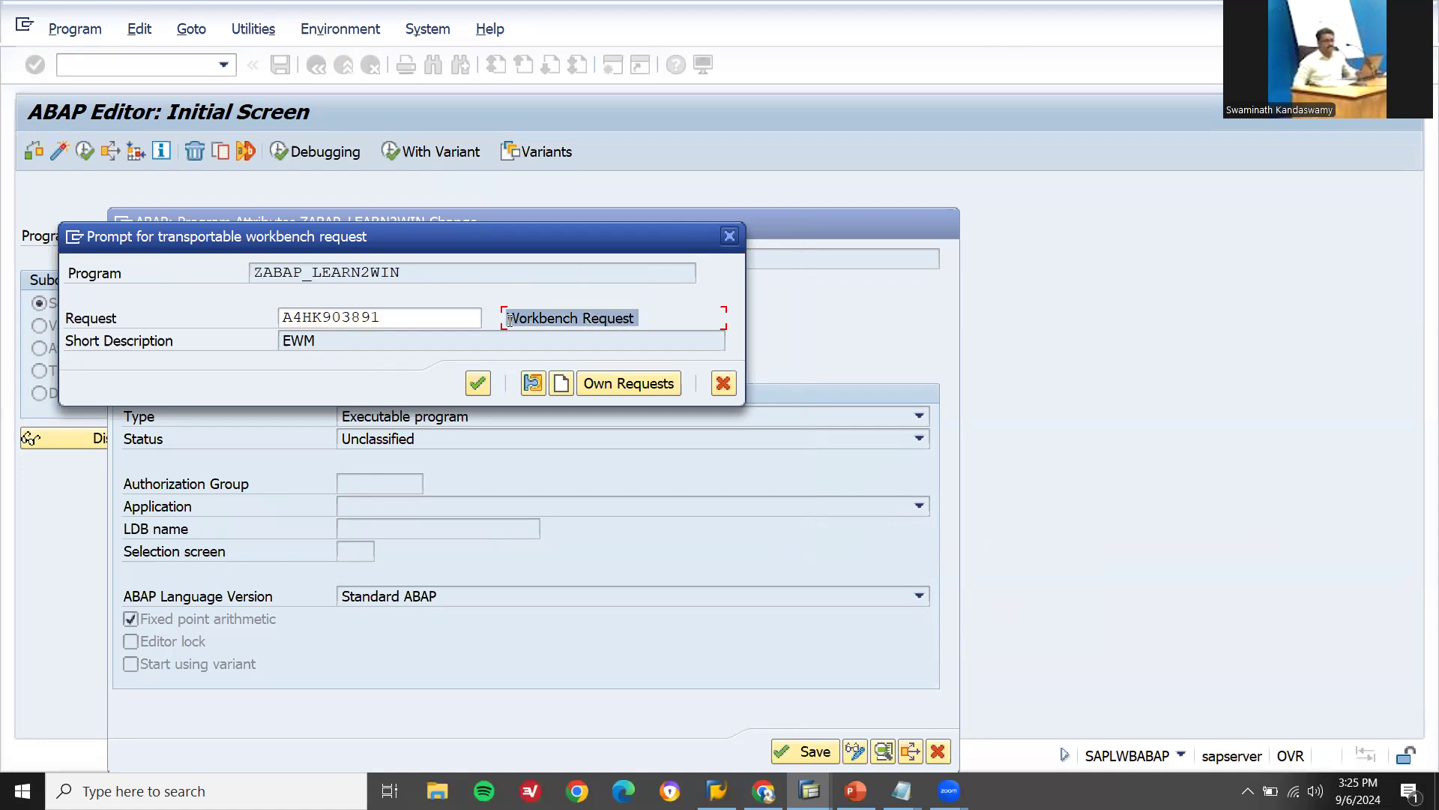
click(403, 316)
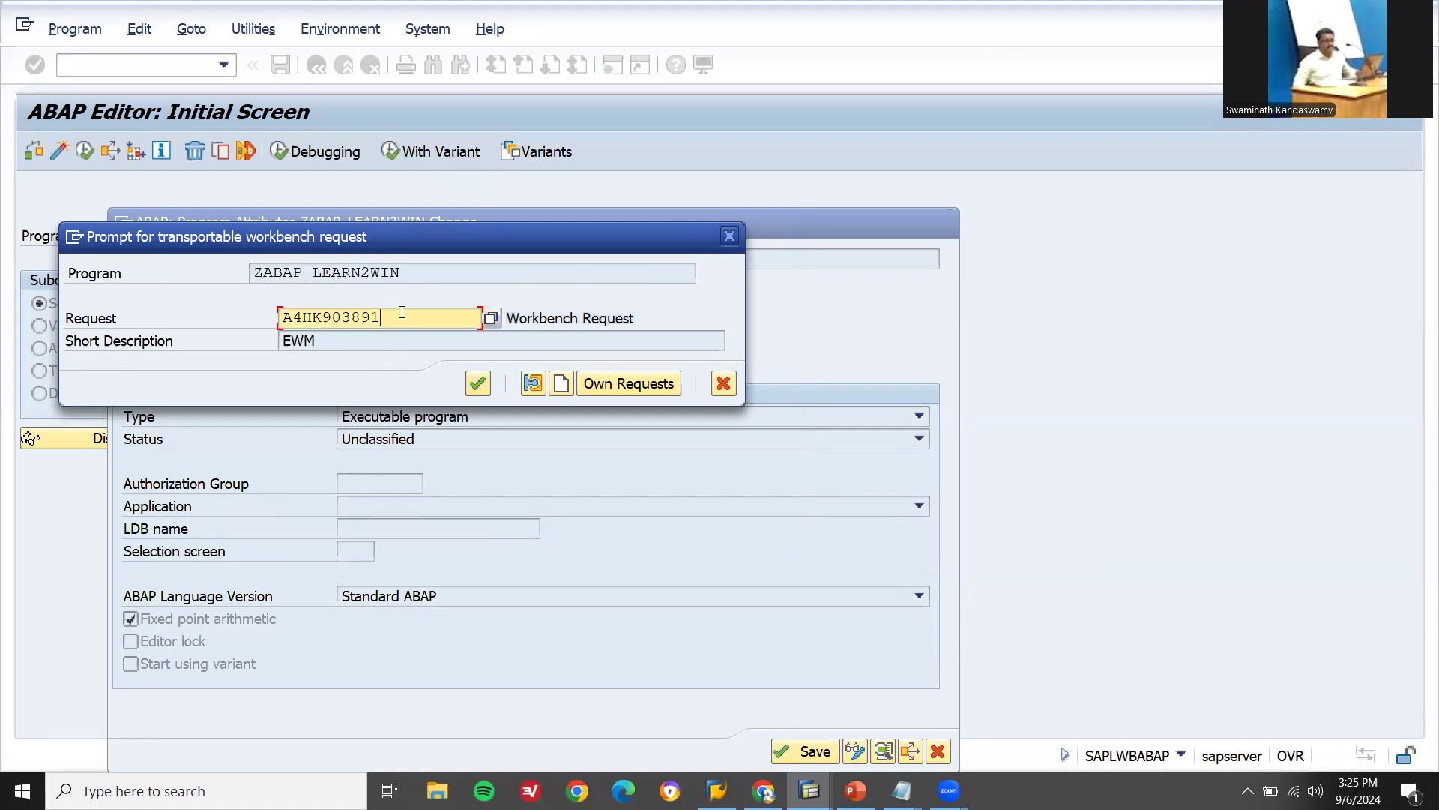
double_click(402, 316)
key(ctrl+c)
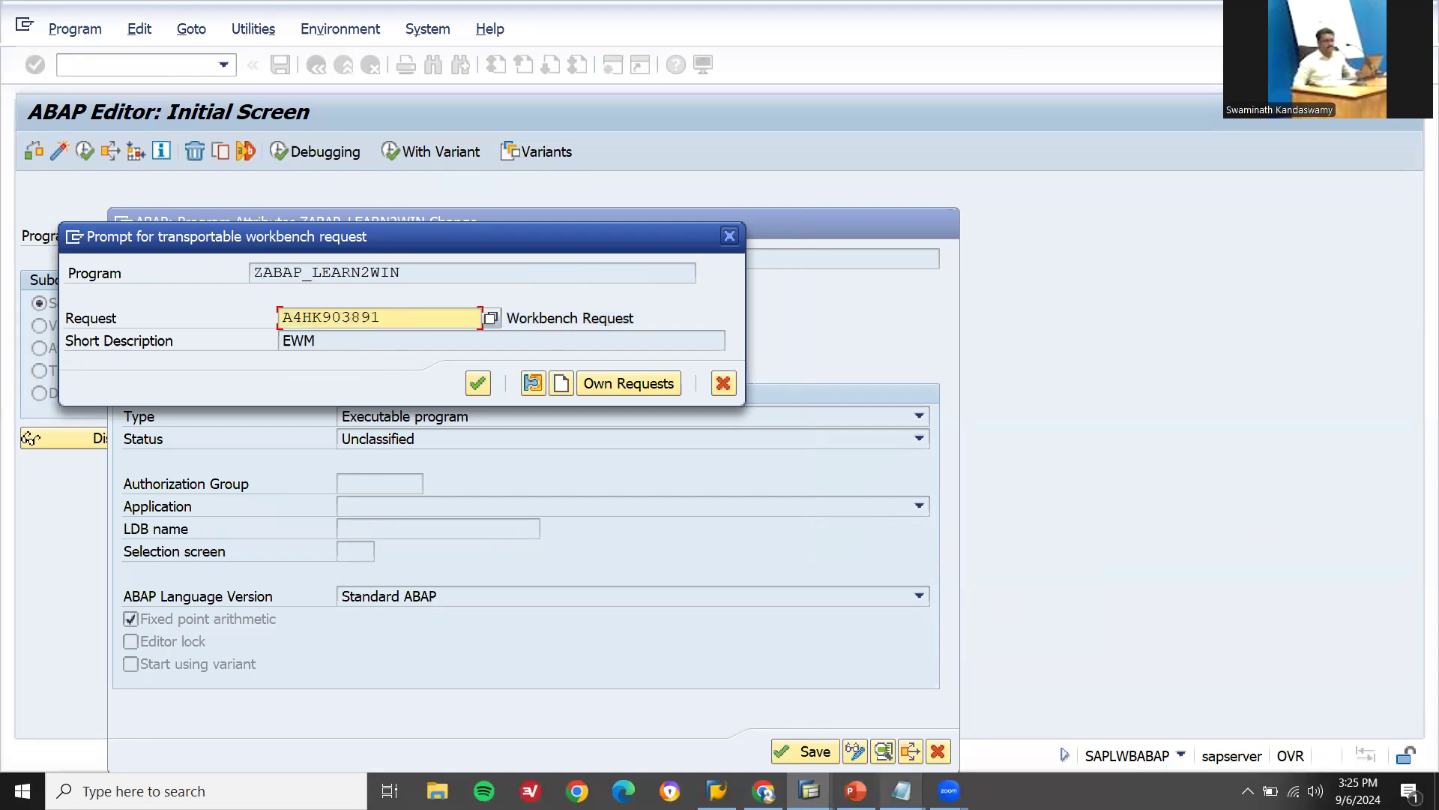
click(902, 790)
click(898, 757)
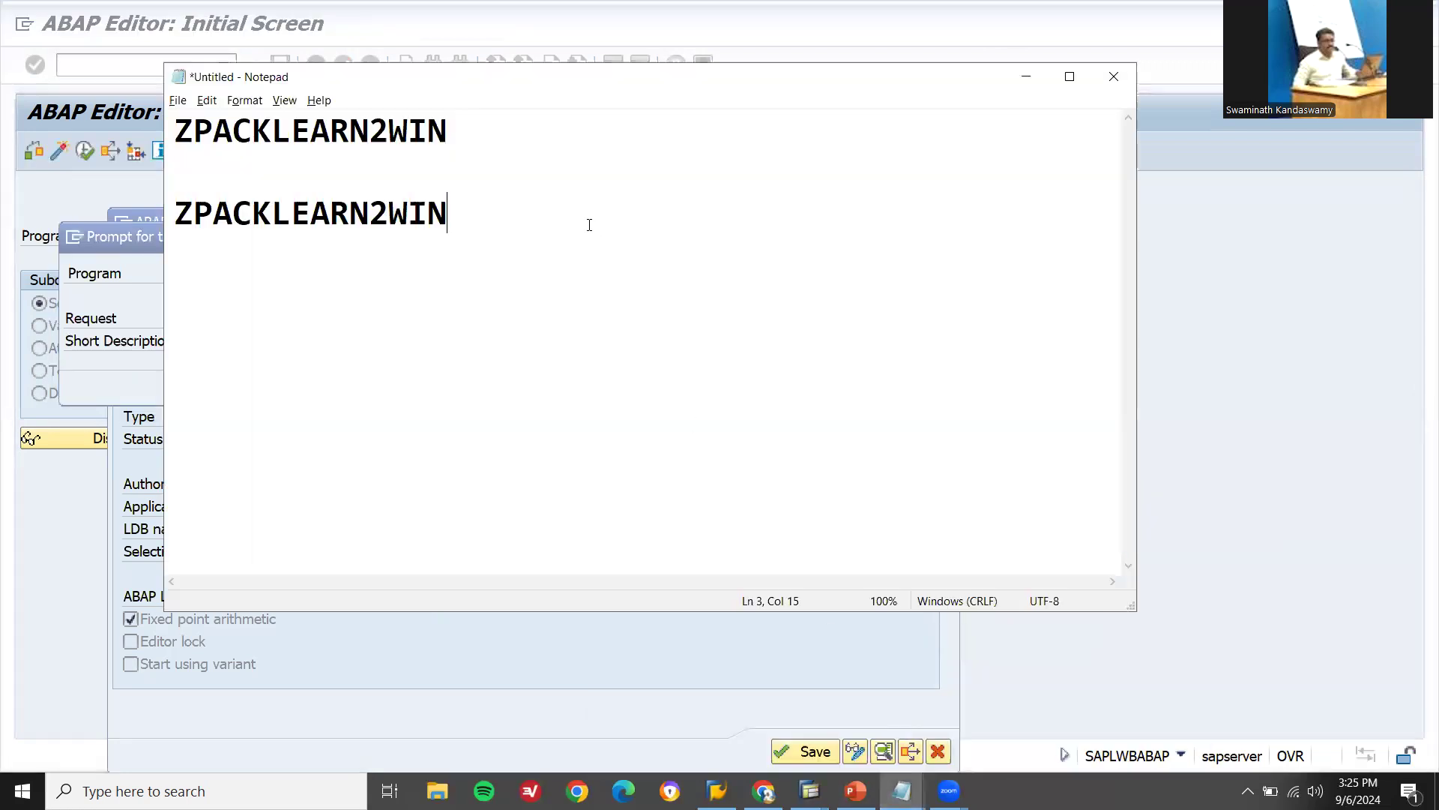
key(ctrl+v)
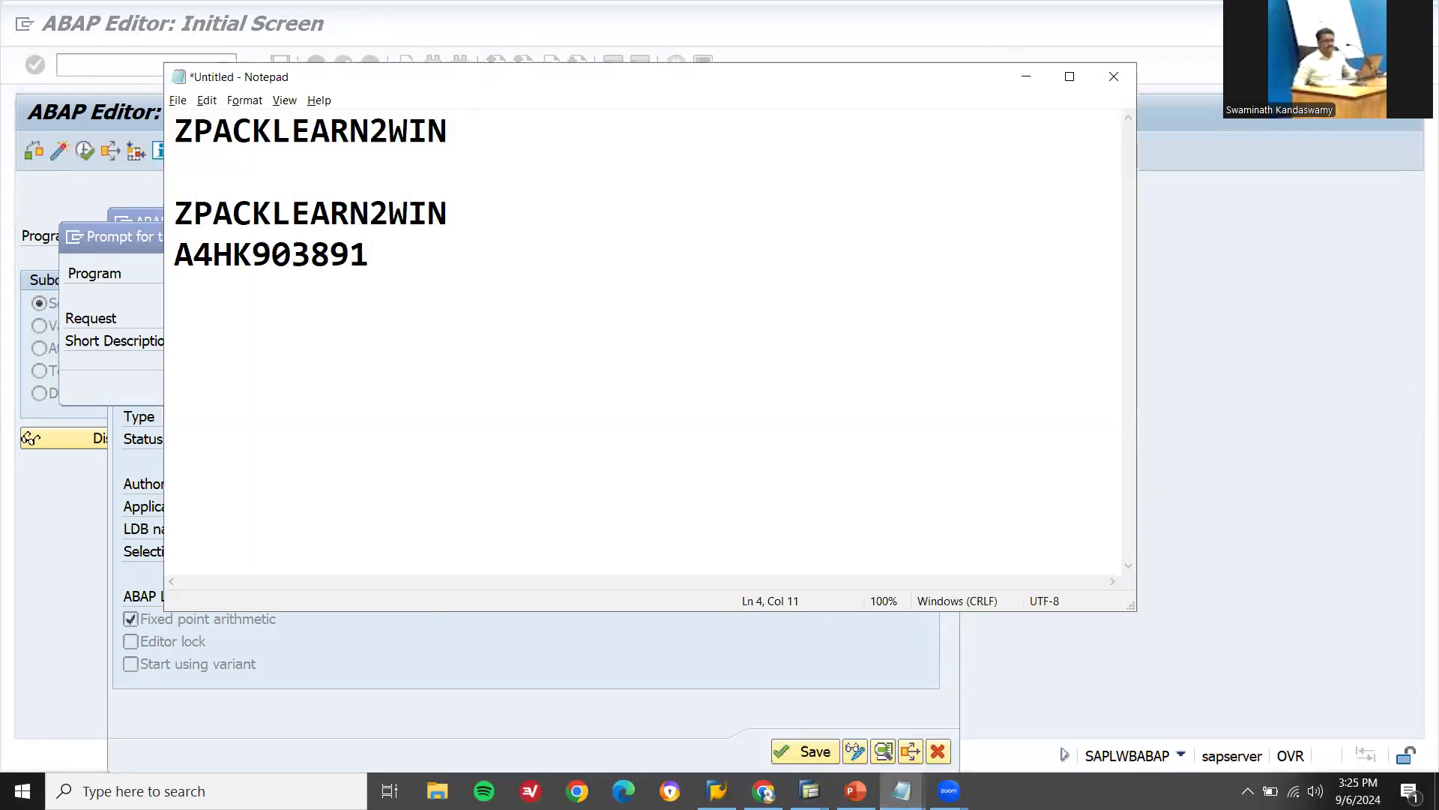
key(alt+Tab)
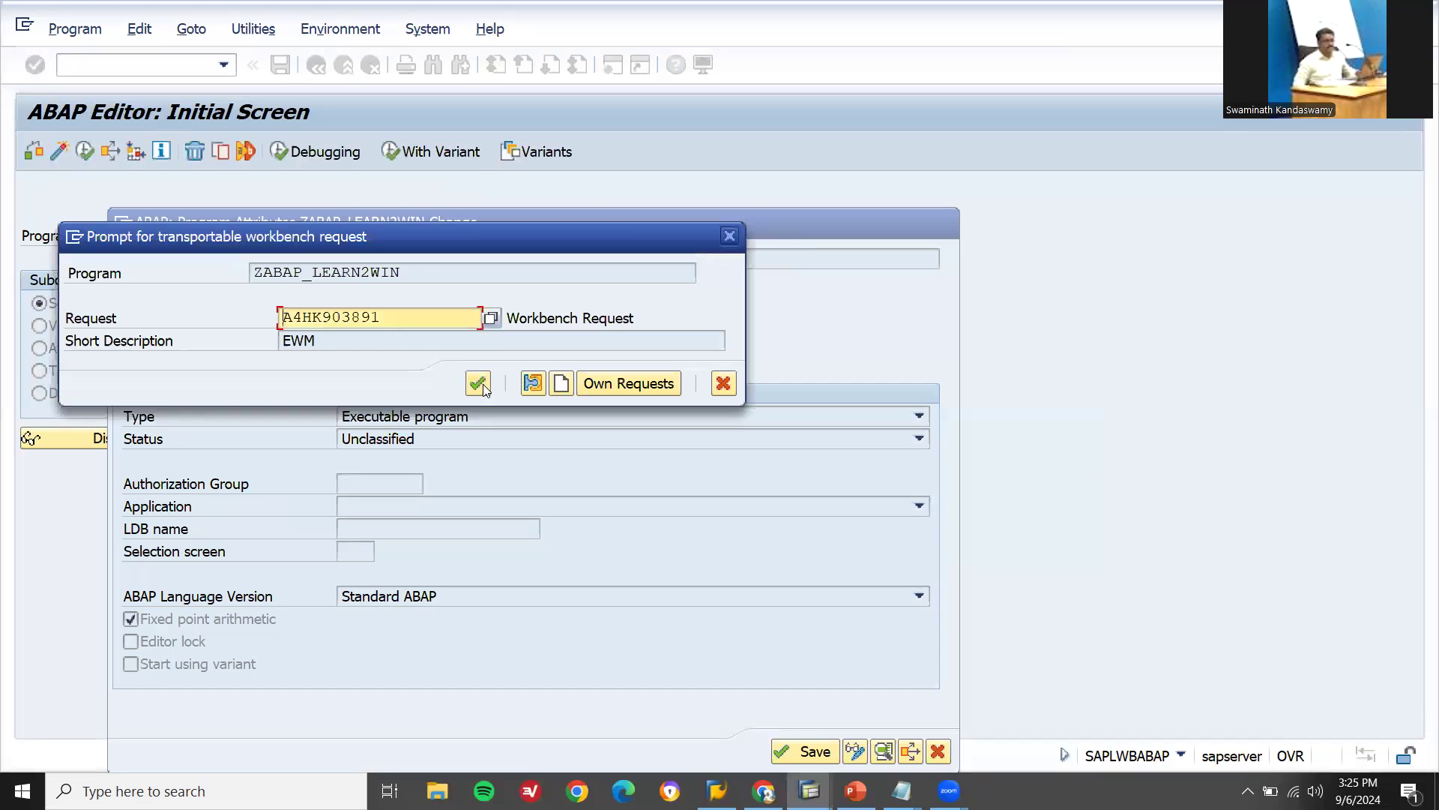
click(483, 383)
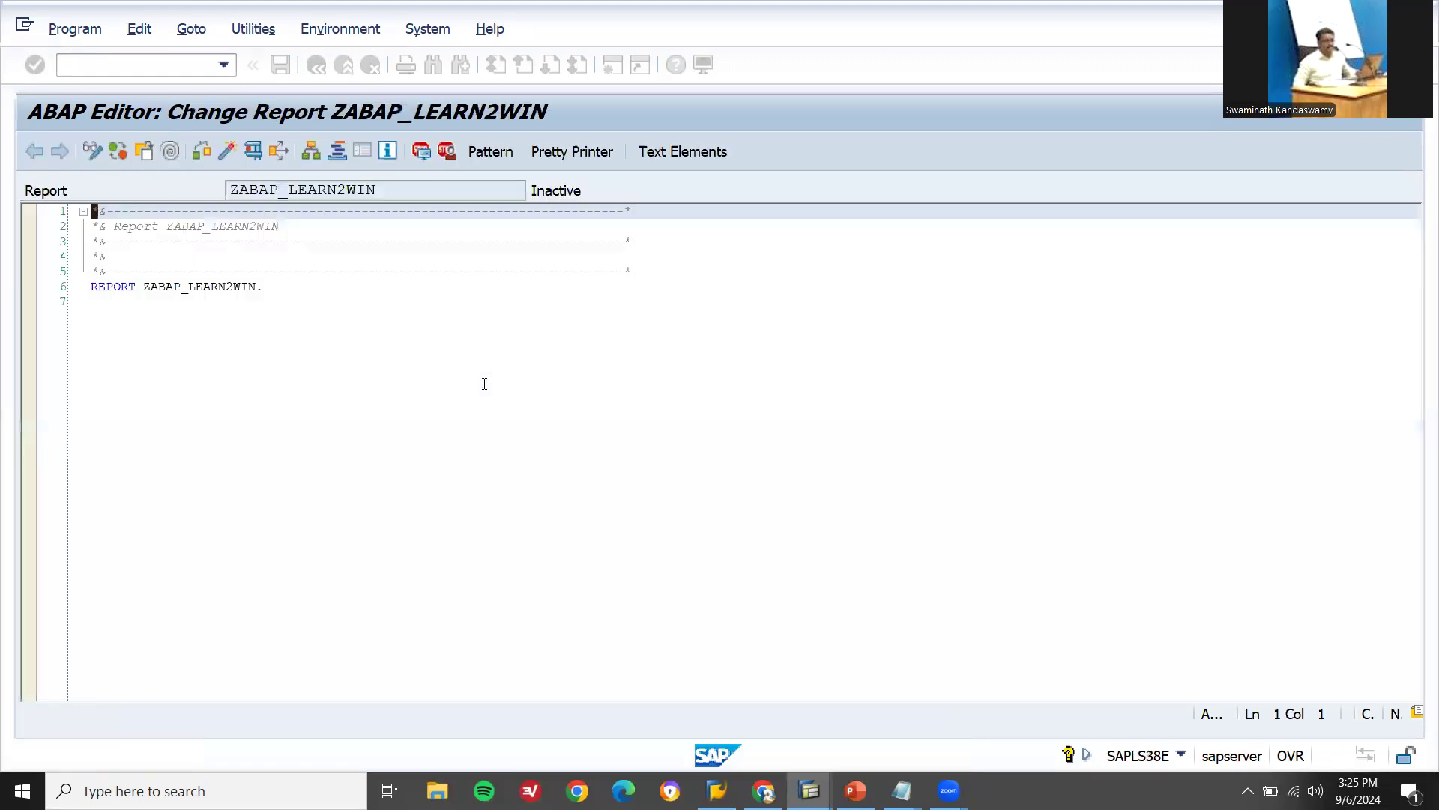
Copy the entire prepared ALV report code from its Notepad window, insert it below the REPORT statement, and save the program
click(363, 375)
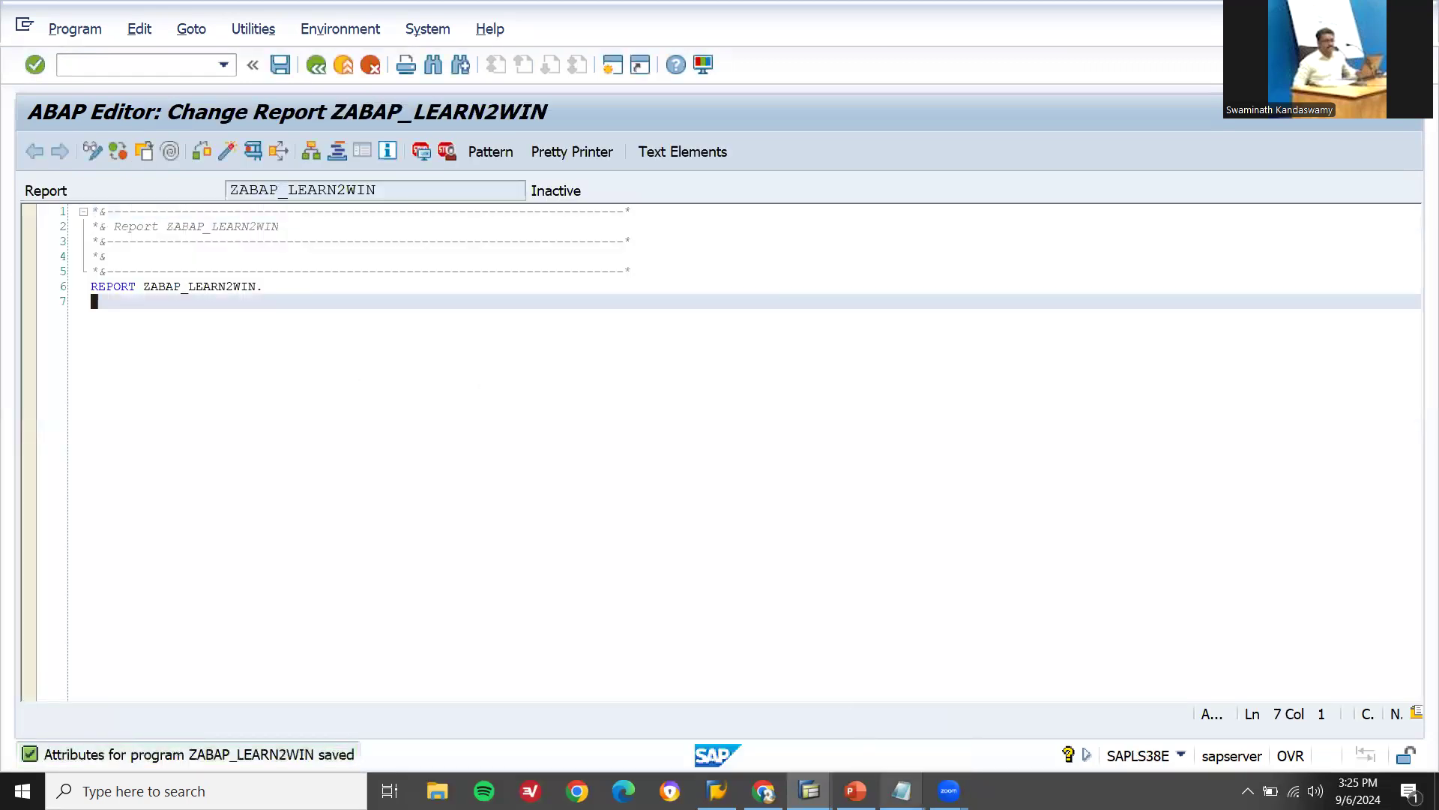
mouse_move(901, 791)
click(729, 693)
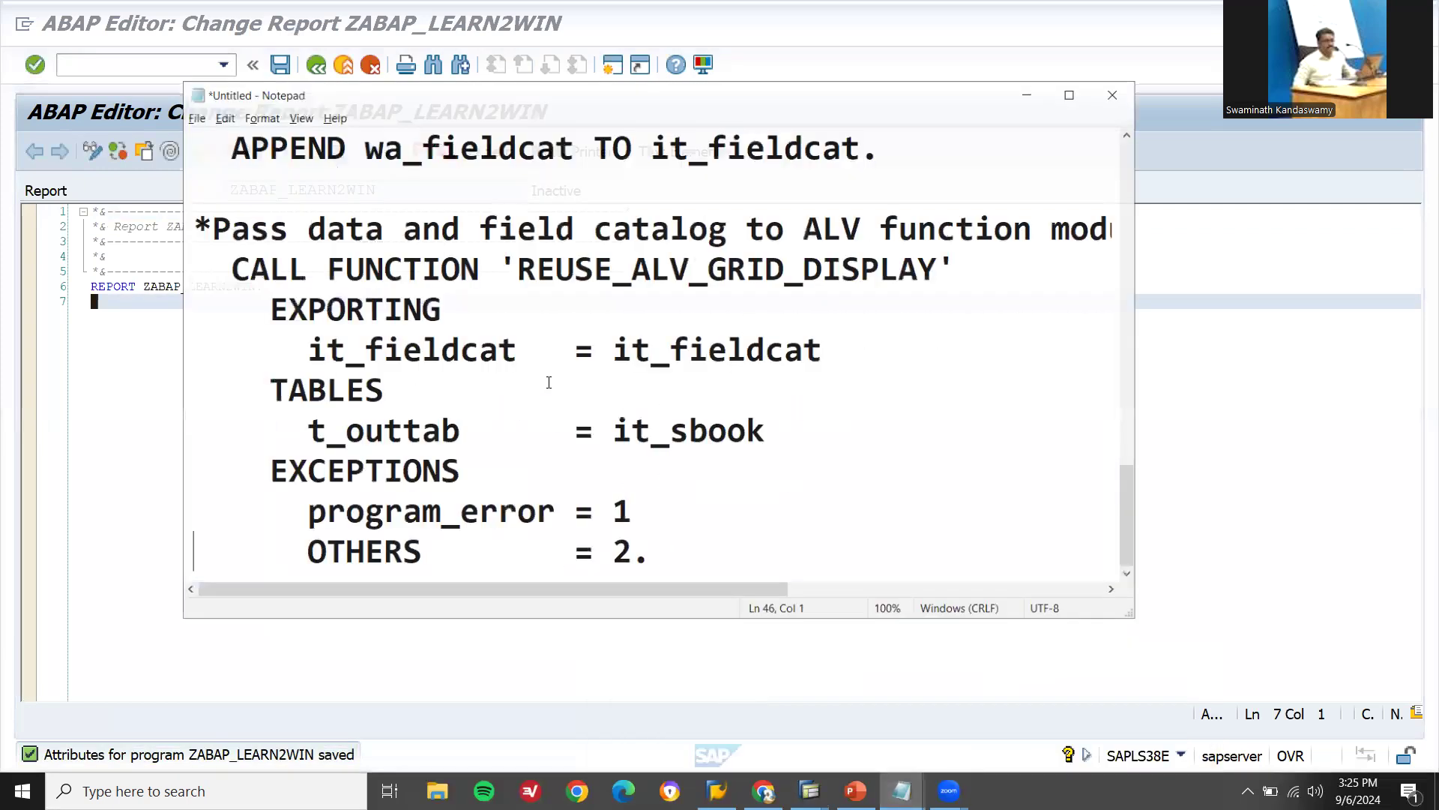
key(ctrl+a)
key(ctrl+c)
key(alt+Tab)
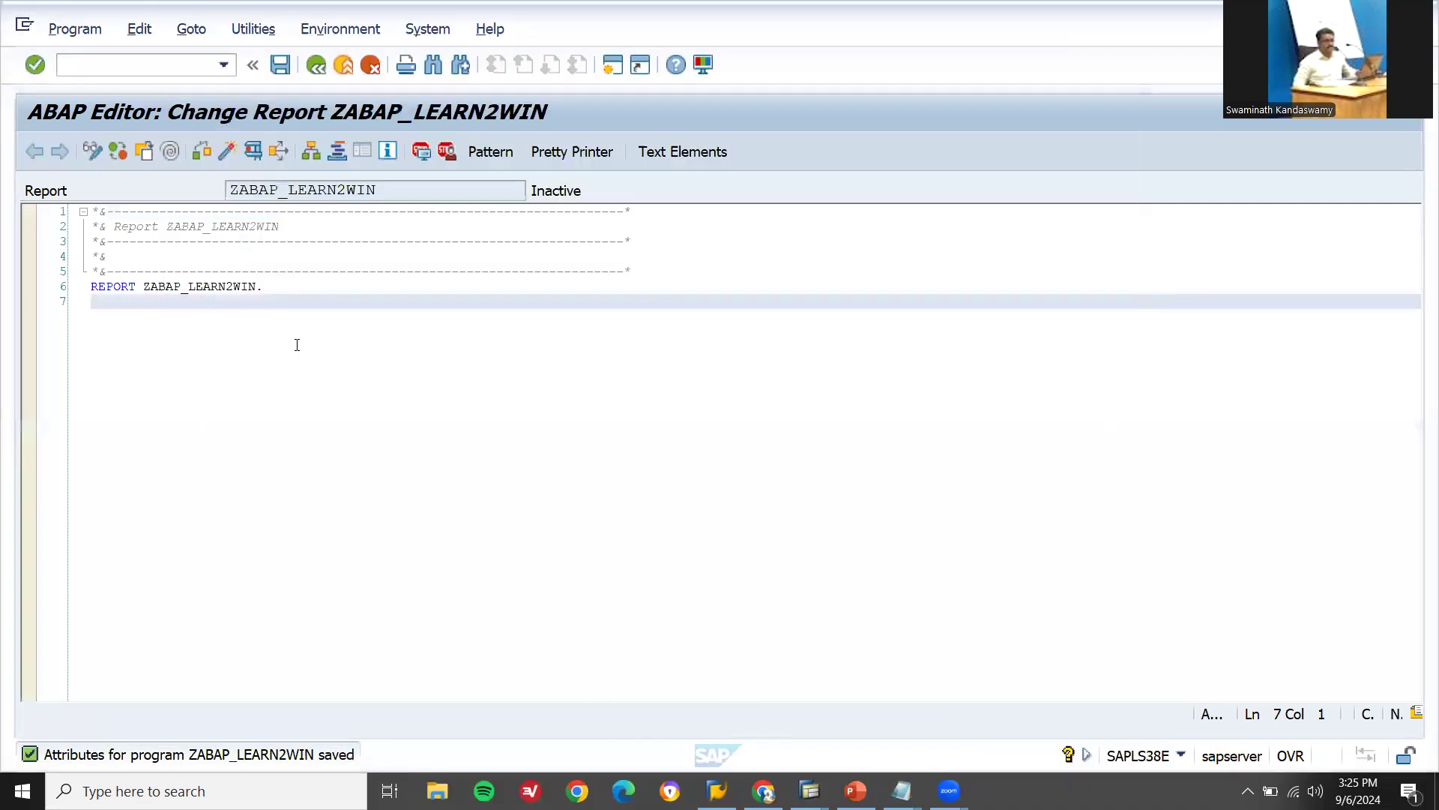
click(273, 299)
key(ctrl+v)
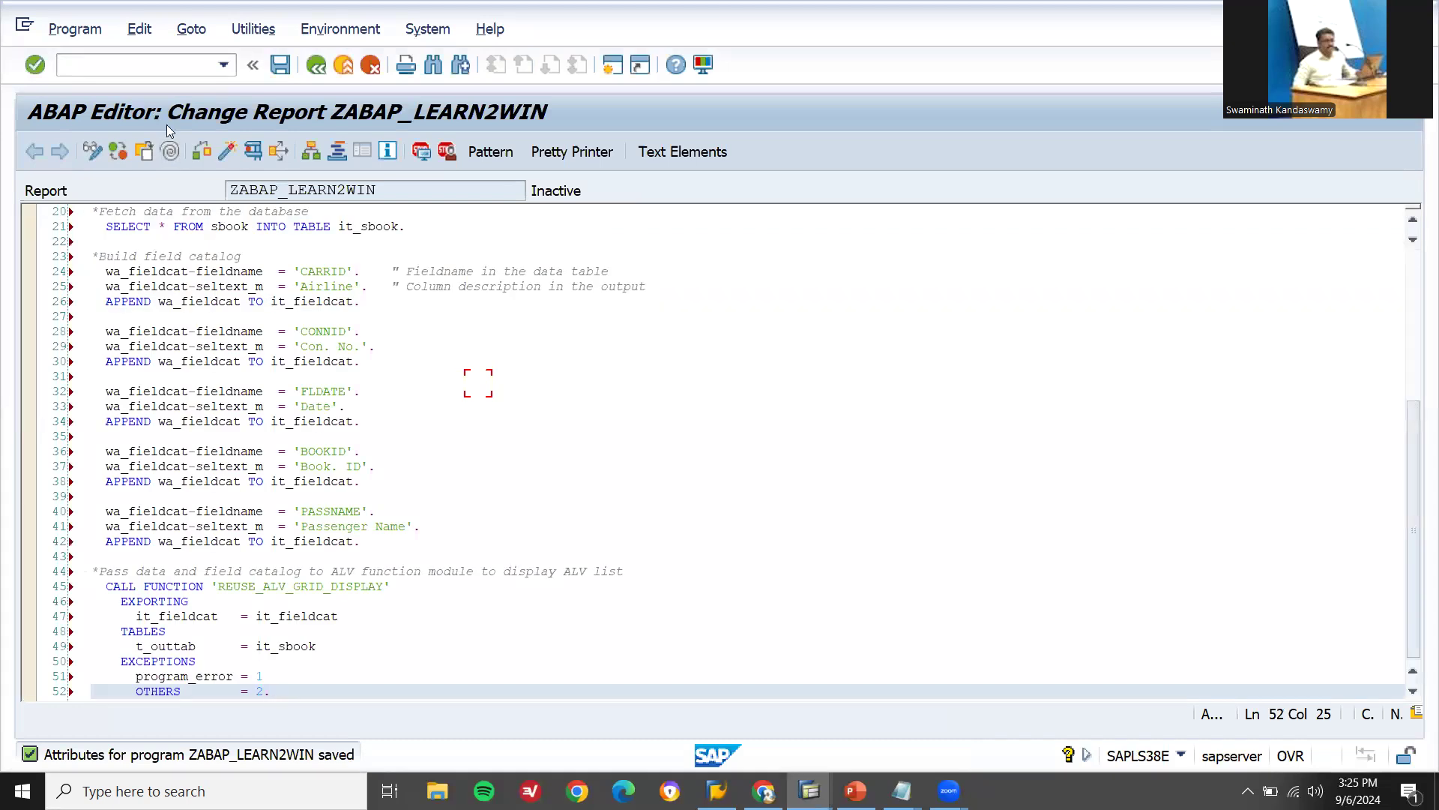
click(277, 66)
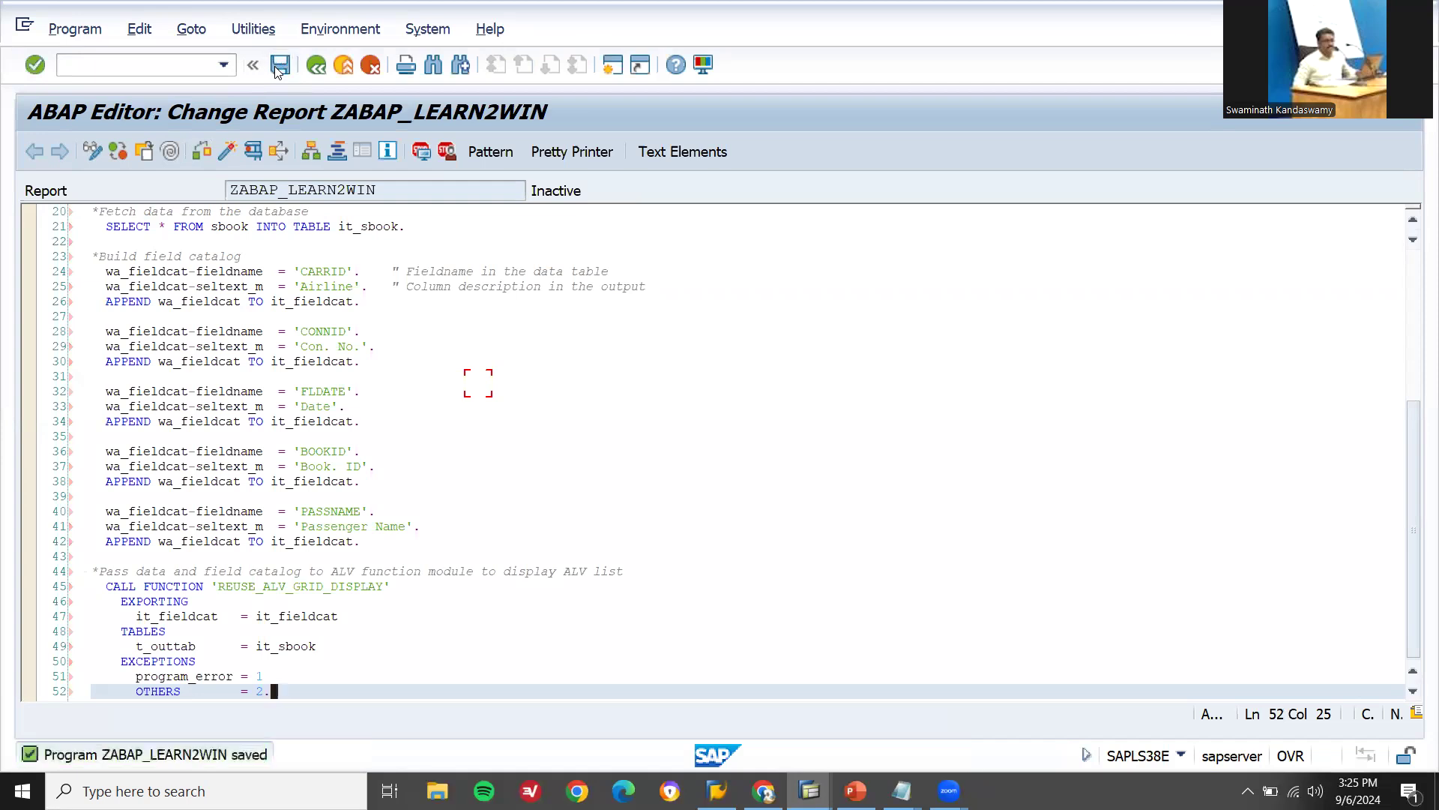
Activate ZABAP_LEARN2WIN from the transportable inactive objects and run the program
click(223, 154)
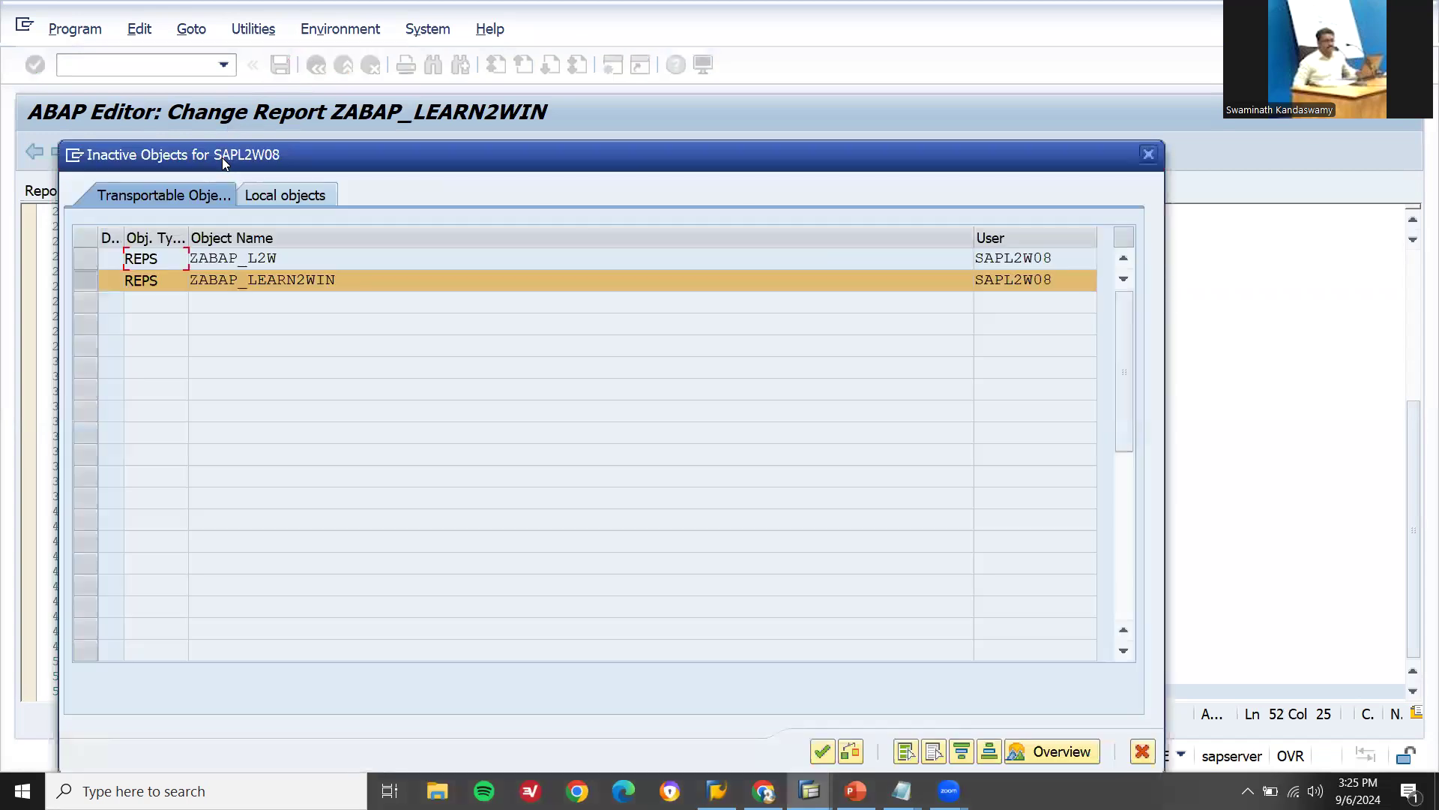
click(820, 751)
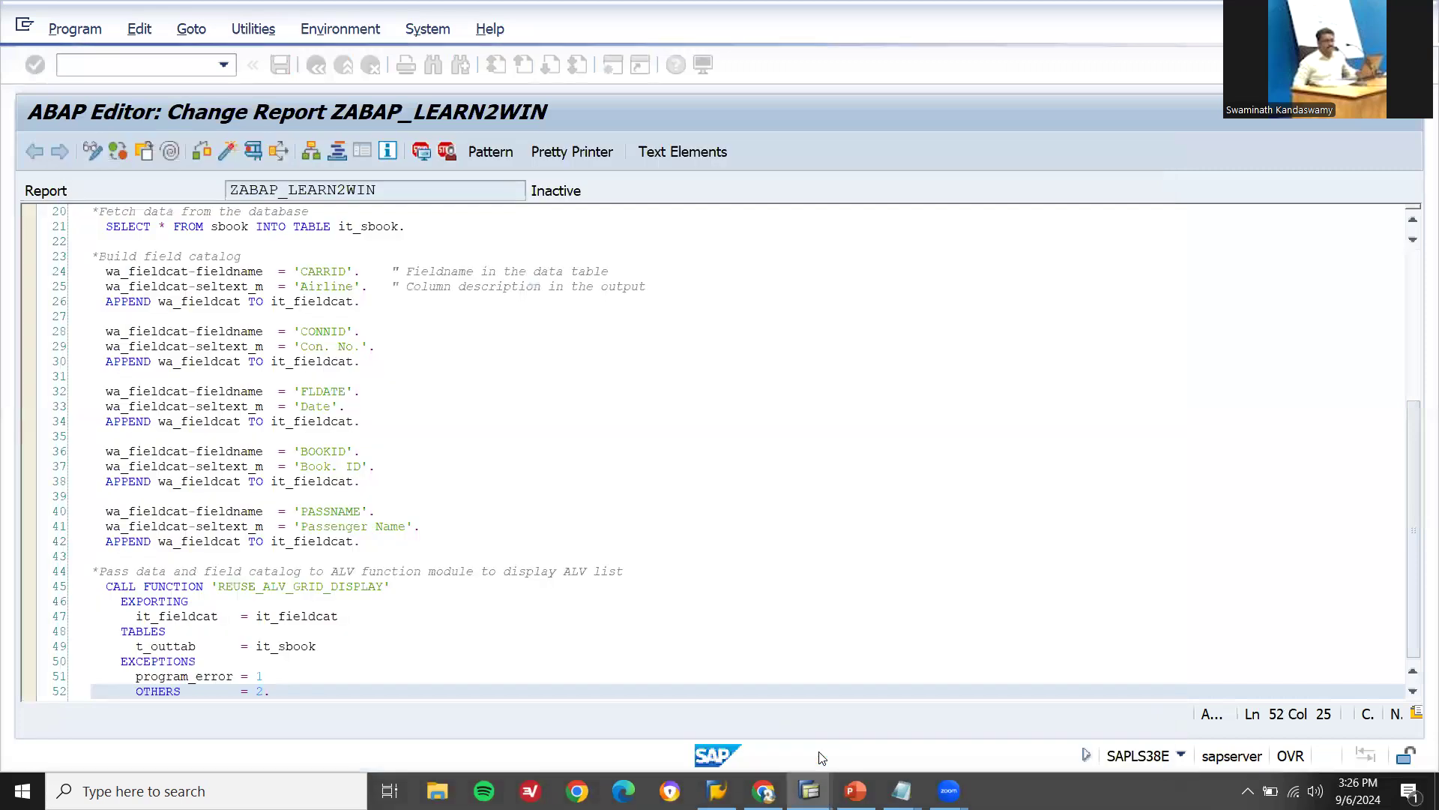
click(254, 156)
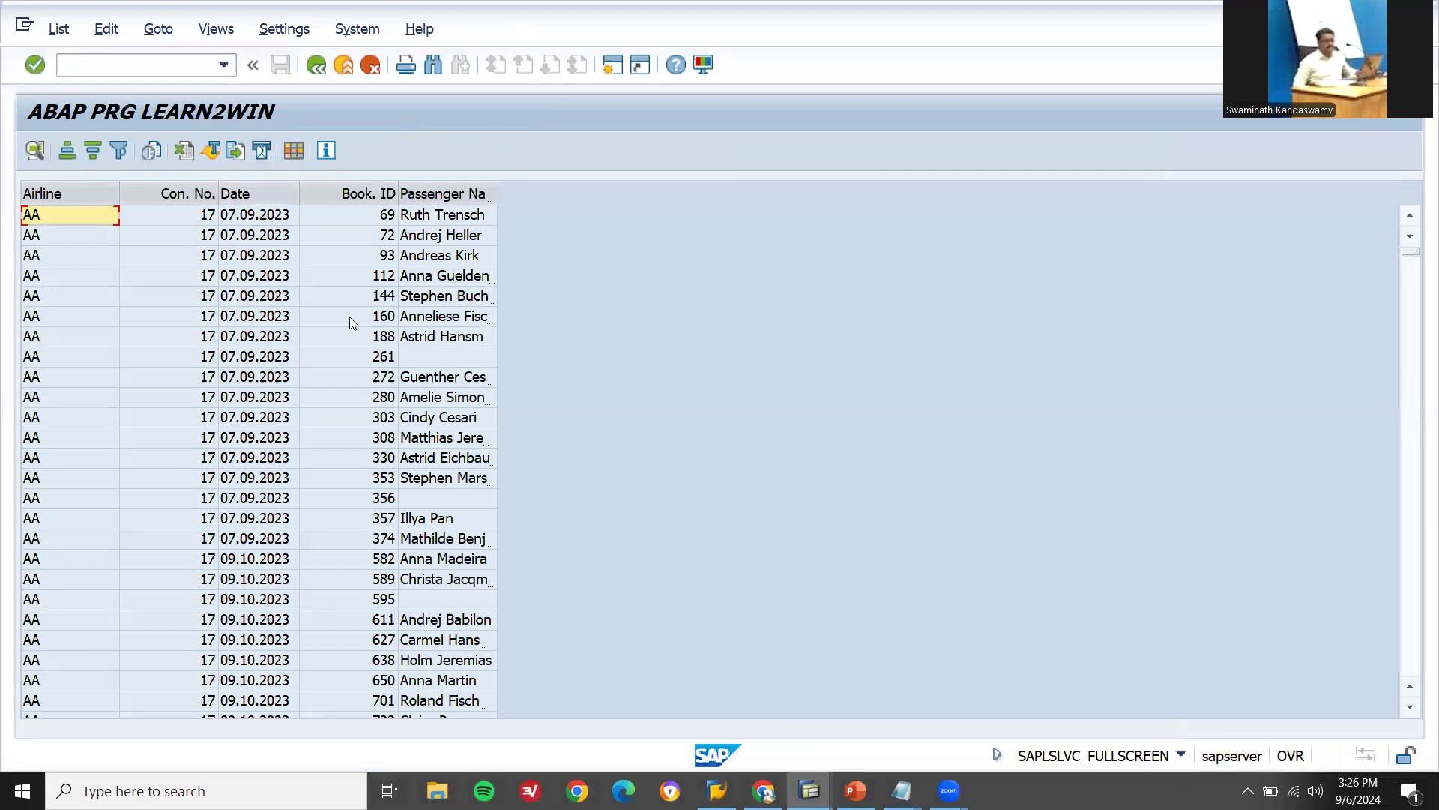
Add the line TABLE: SBOOK to the Notepad notes, one blank line below the request number, and return to SAP
click(902, 790)
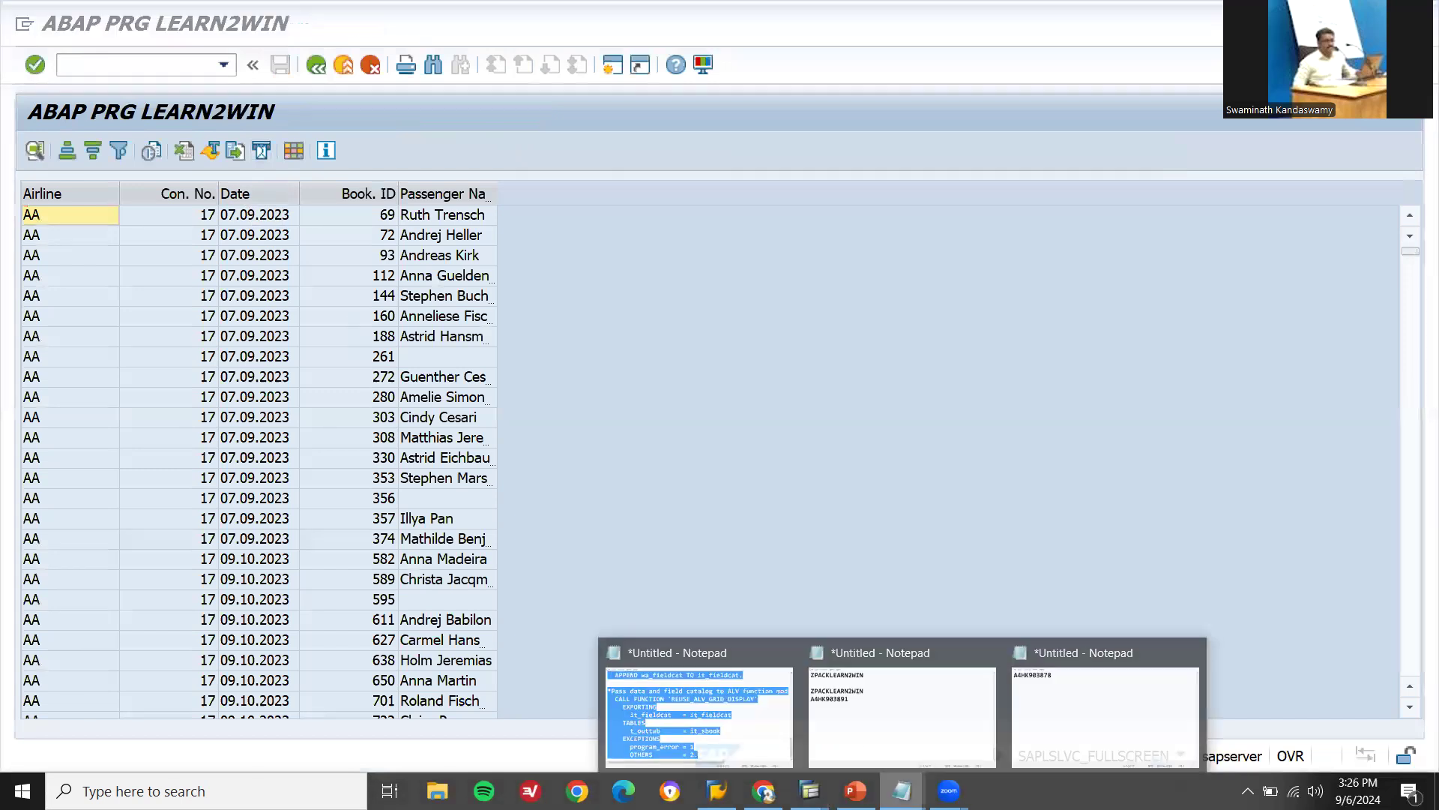
click(930, 710)
key(Return)
key(Return)
text(SBOOK)
key(Return)
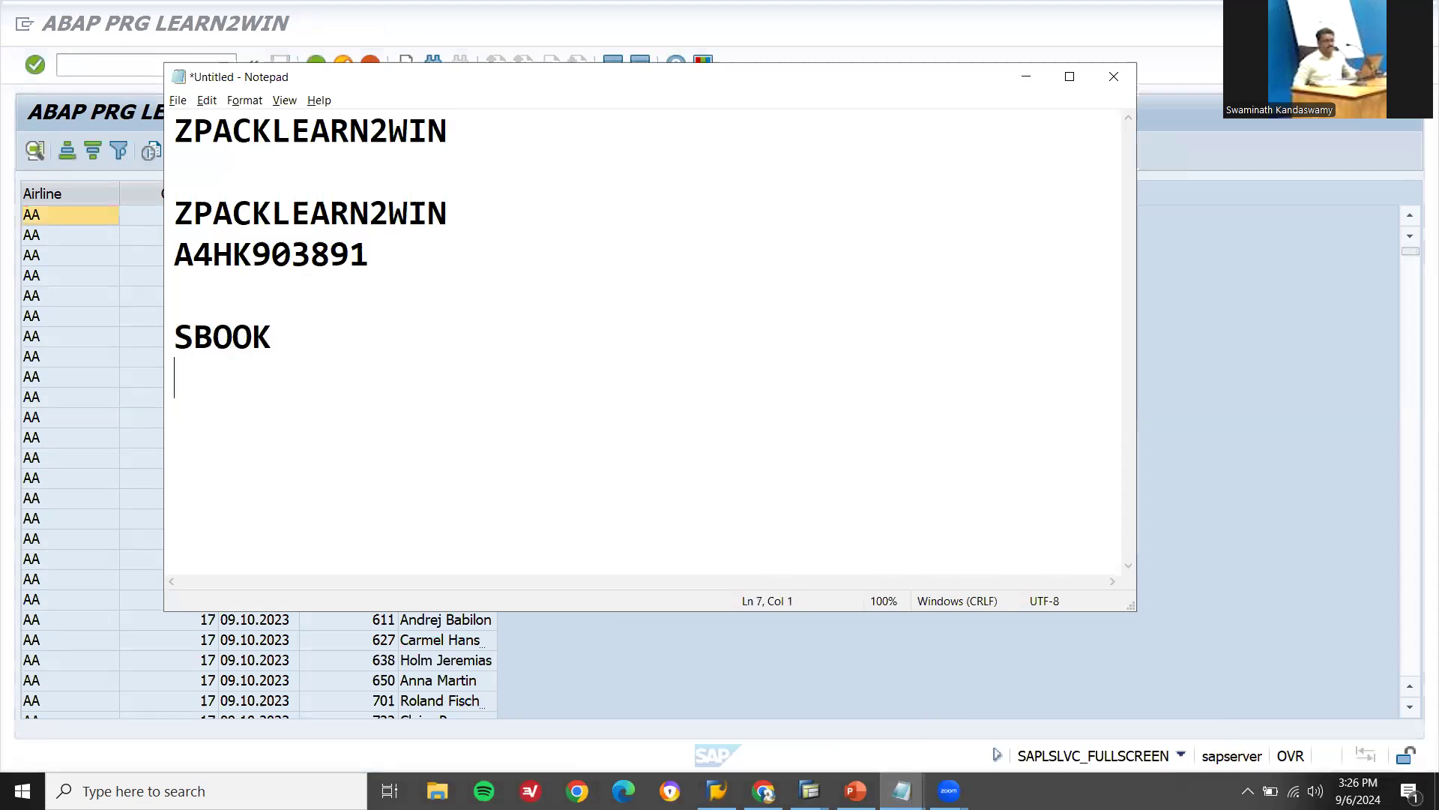
key(Up)
text(TABLE)
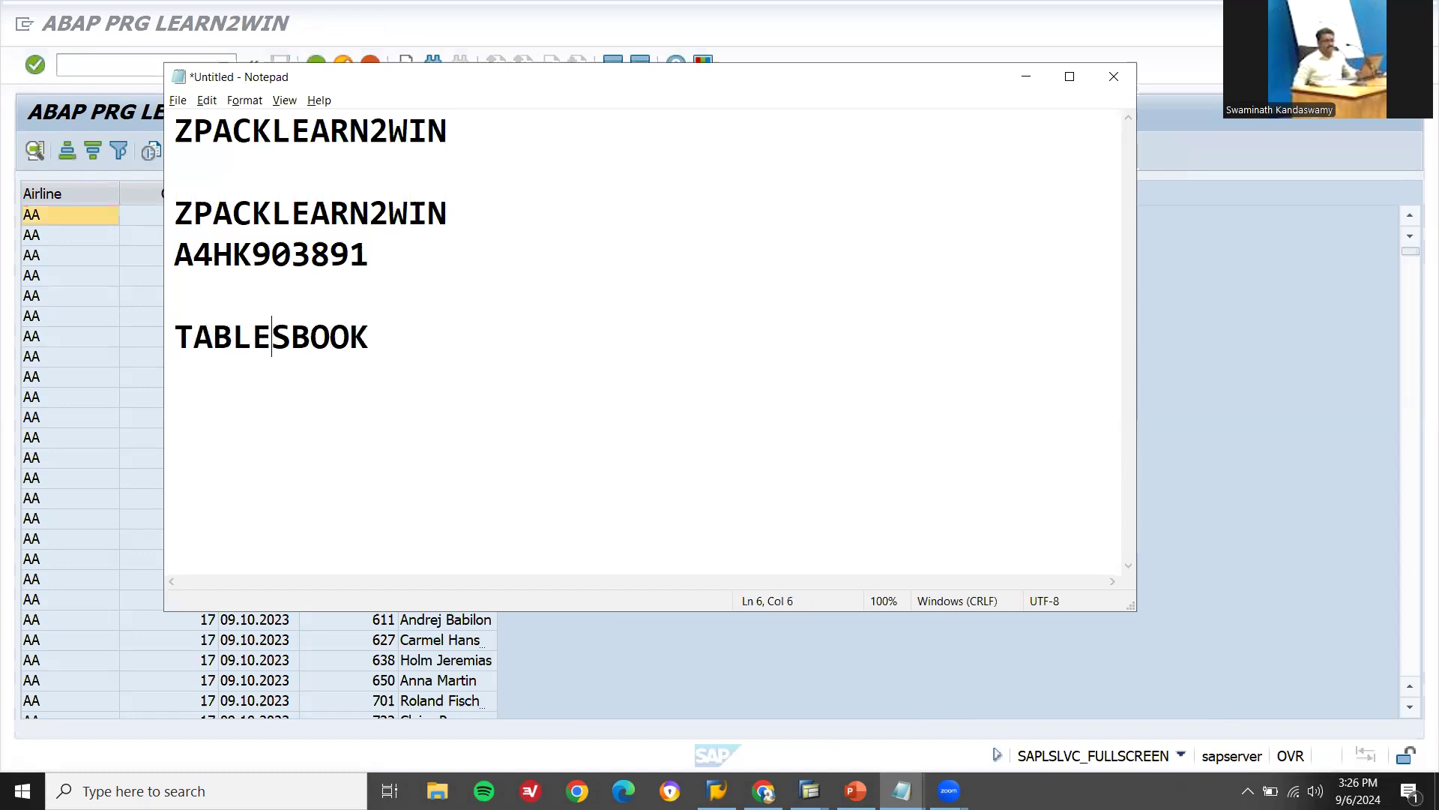
text(:)
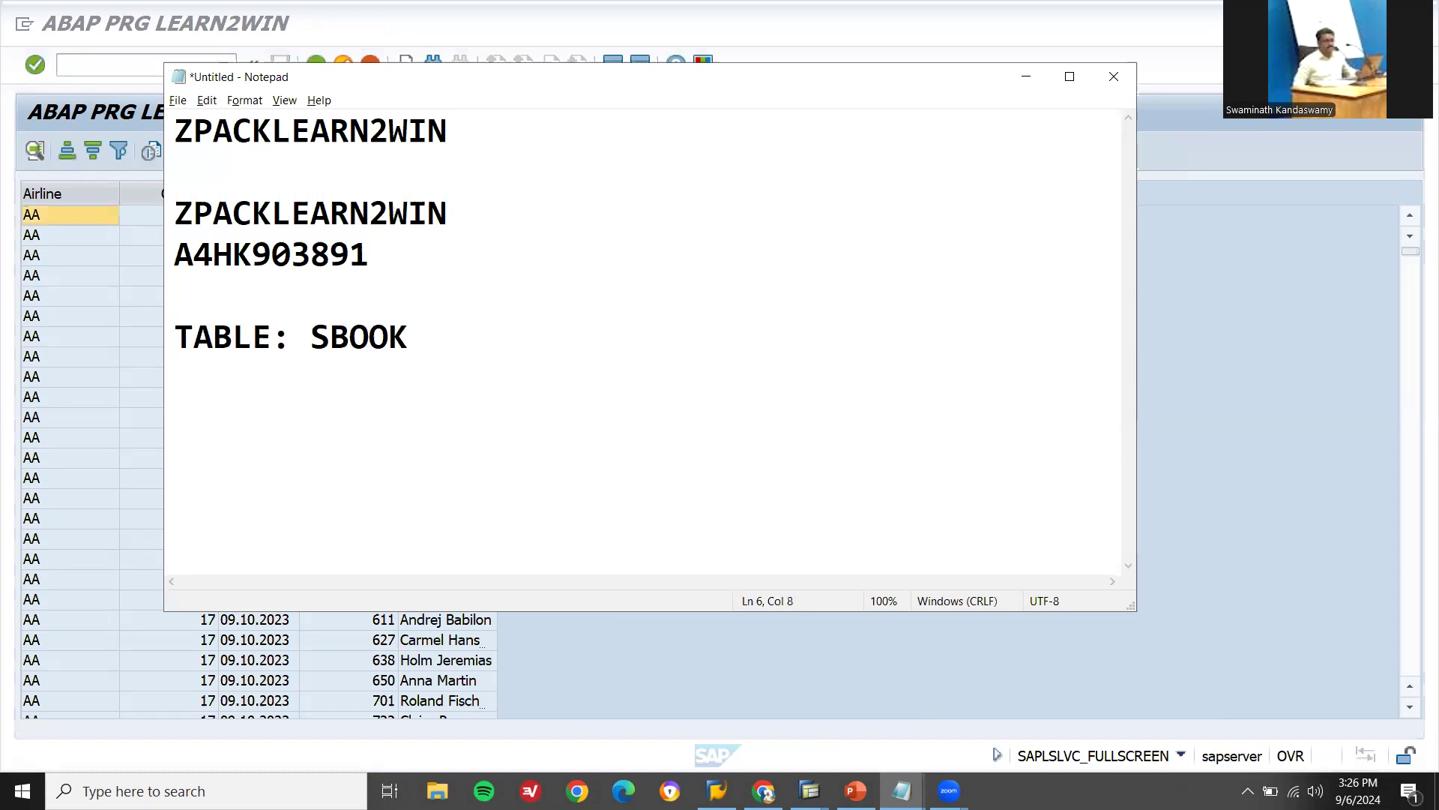
key(alt+Tab)
Examine the report's booking rows and its Airline, Con. No., Date, Book. ID and Passenger Name columns
click(393, 234)
key(Down)
key(Down)
key(Down)
key(Down)
key(Down)
key(Down)
key(Down)
key(Down)
key(Down)
key(Down)
key(Down)
key(Down)
key(Down)
key(Down)
key(Down)
key(Down)
key(Down)
key(Down)
key(Down)
key(Down)
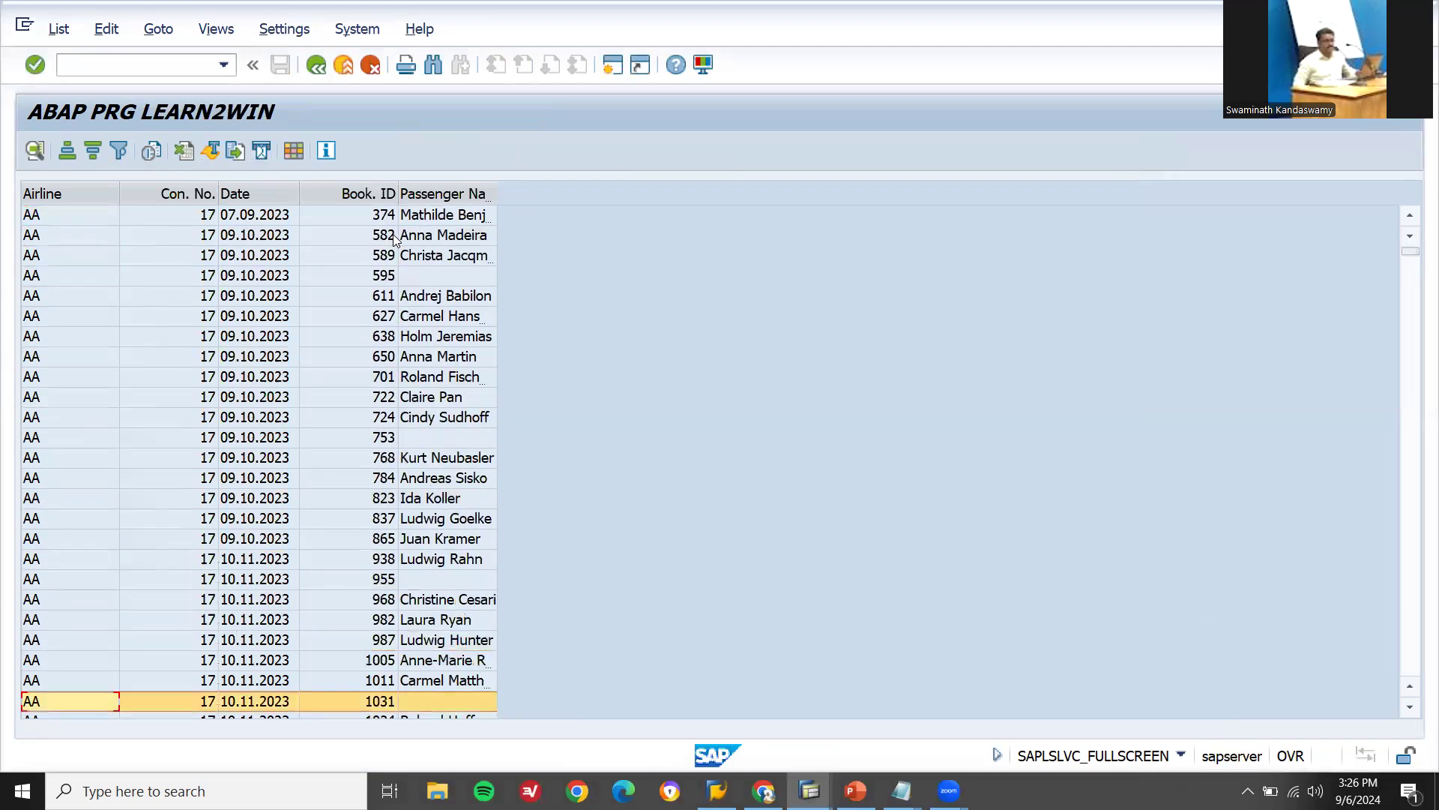
click(68, 190)
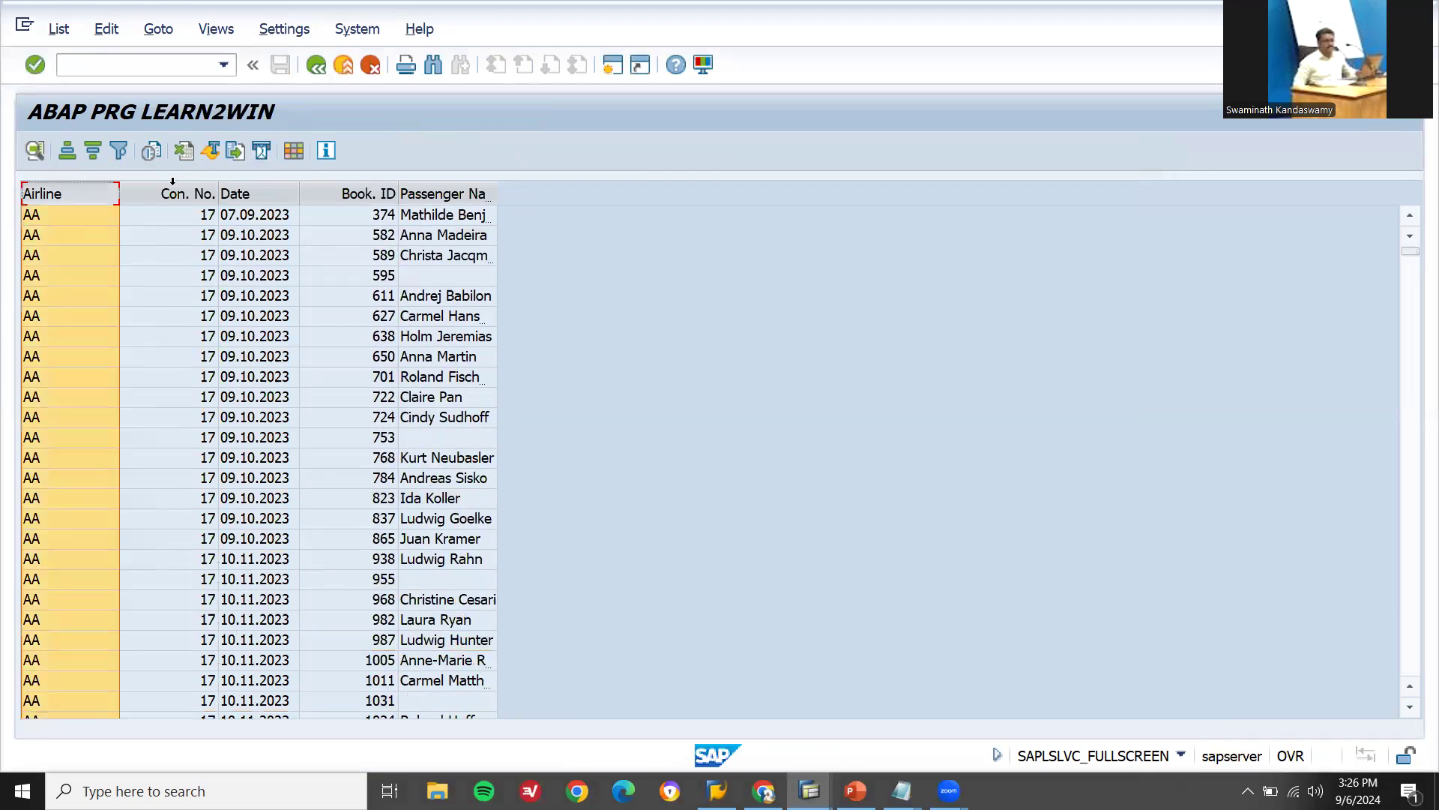
click(199, 187)
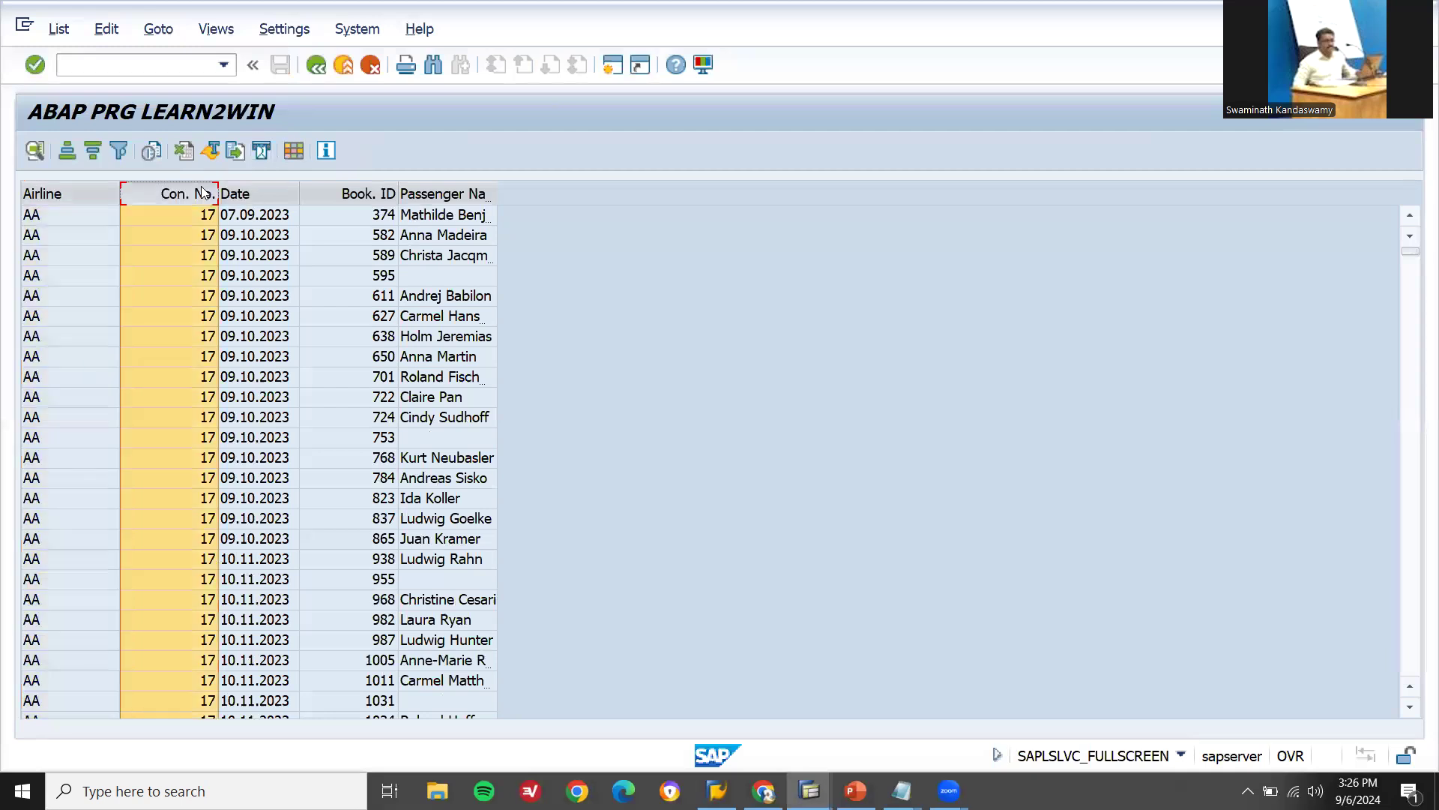
click(275, 186)
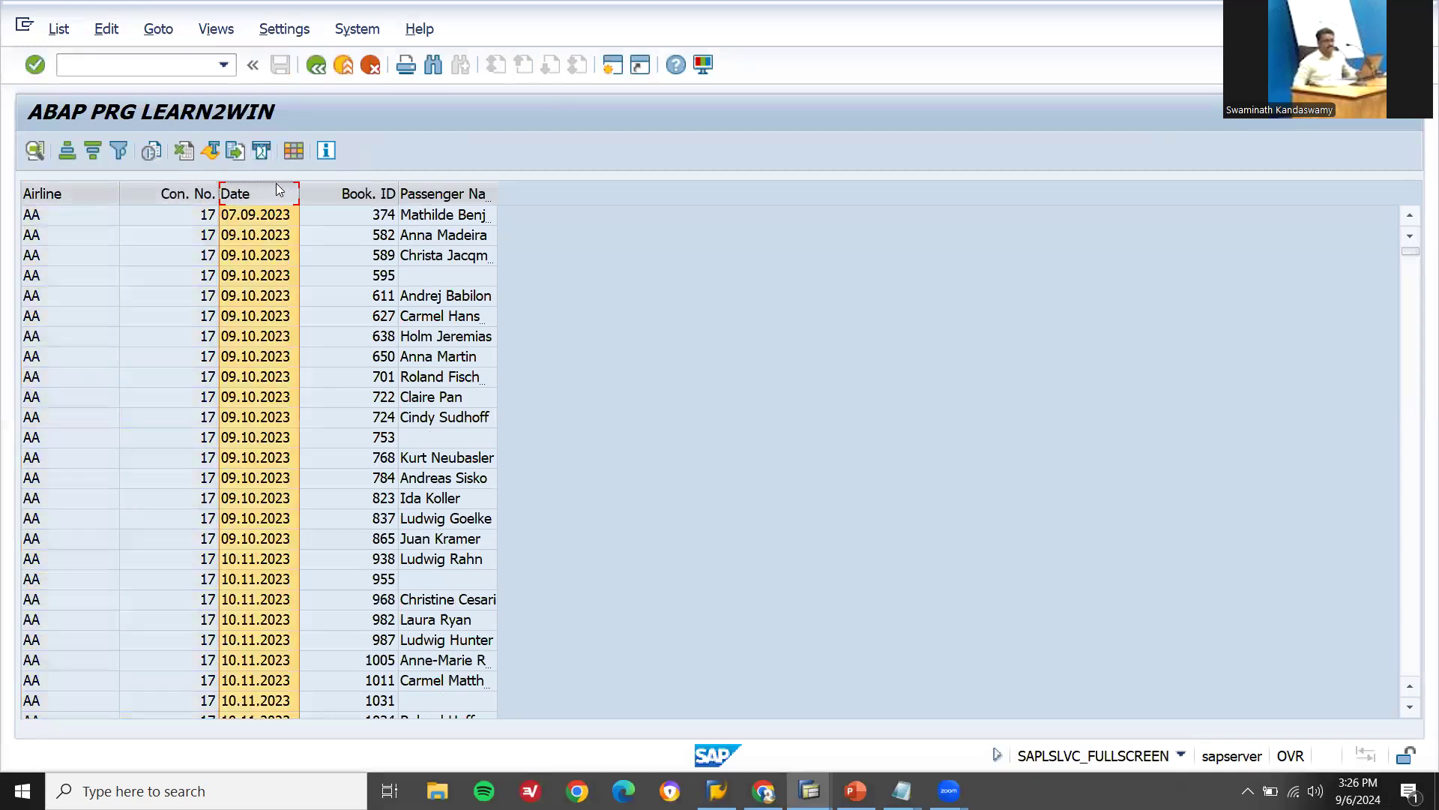
click(374, 191)
click(465, 192)
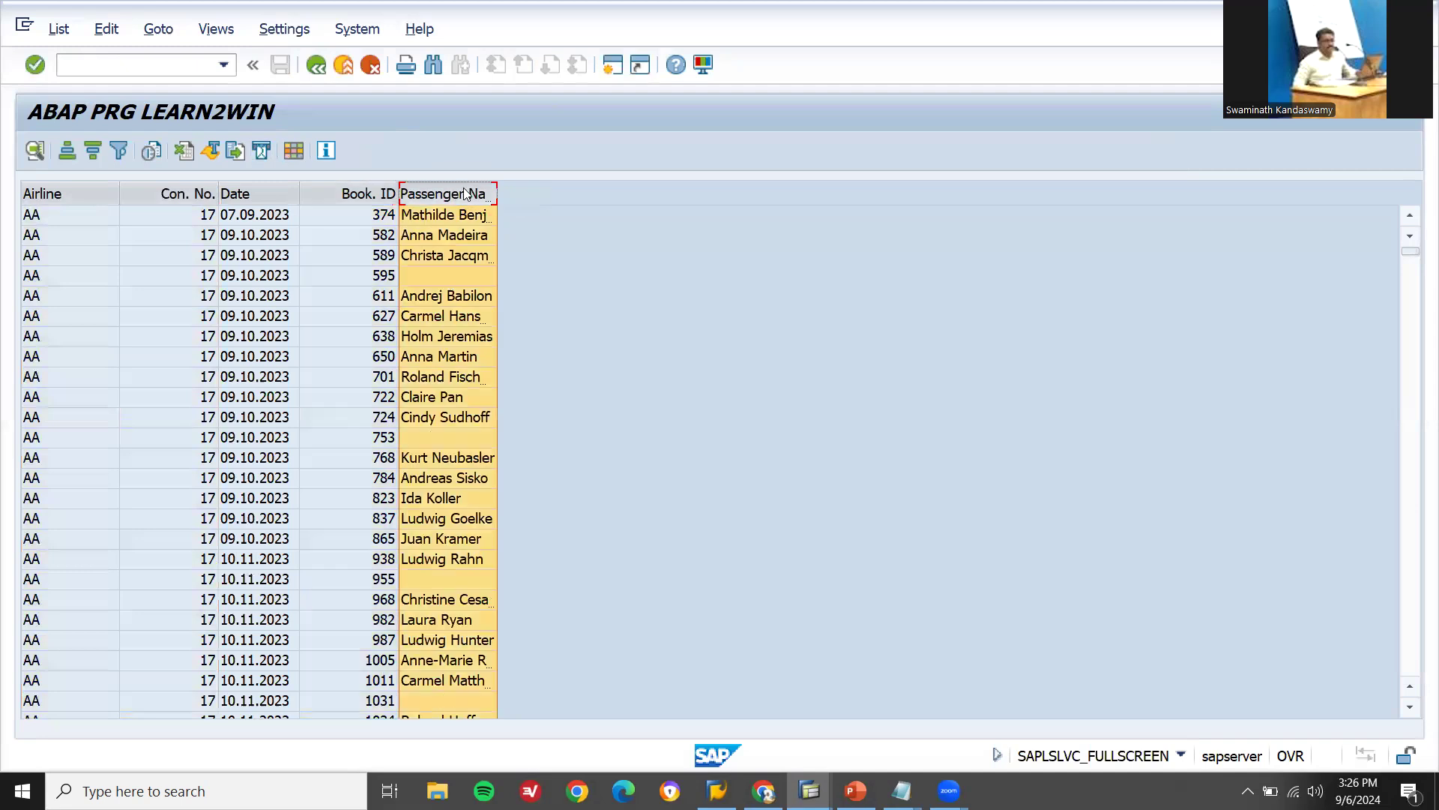
Return to the report's source code, review it up to its first line, and exit to the ABAP Editor's initial screen
key(F3)
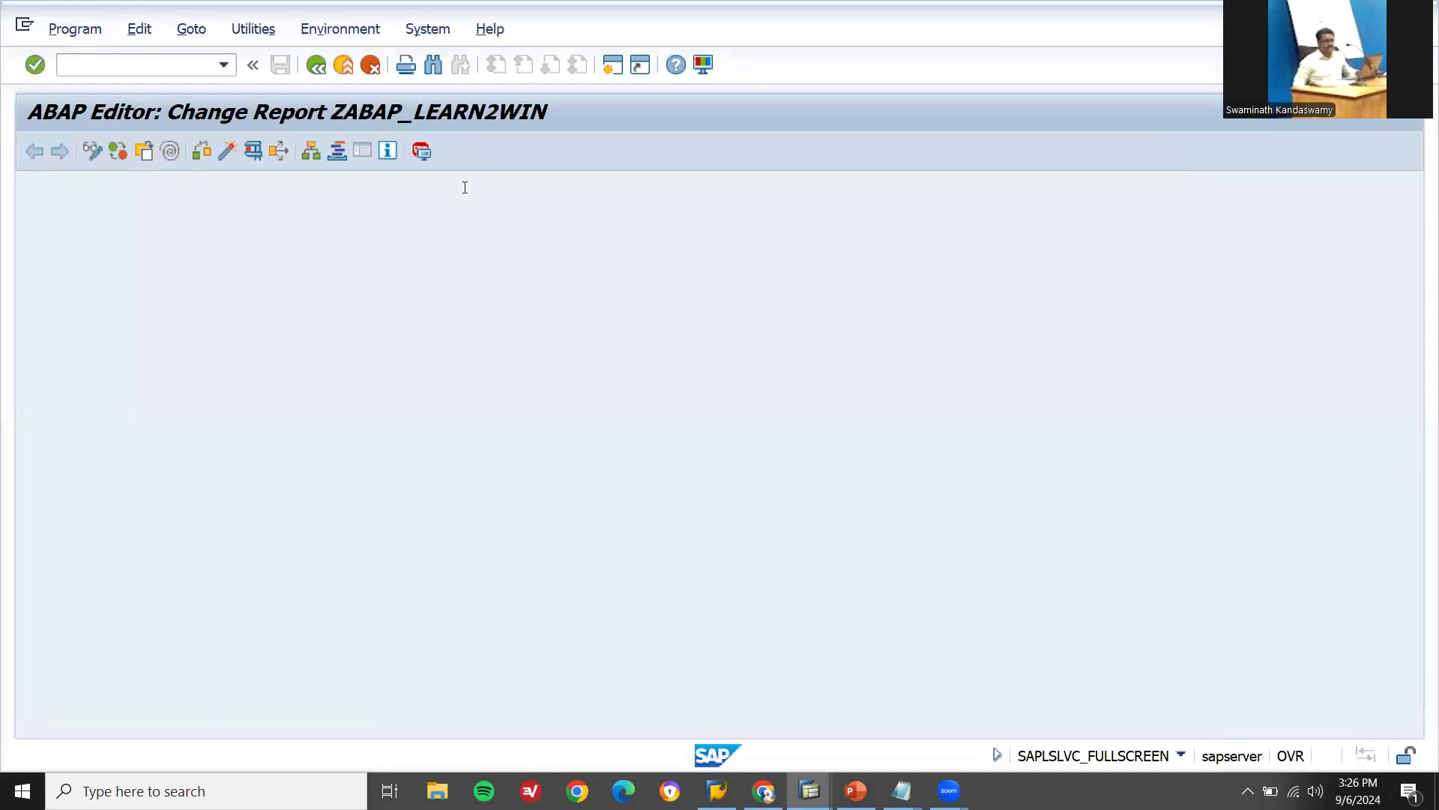
key(Up)
key(Up)
key(Up)
key(Up)
key(Up)
key(Up)
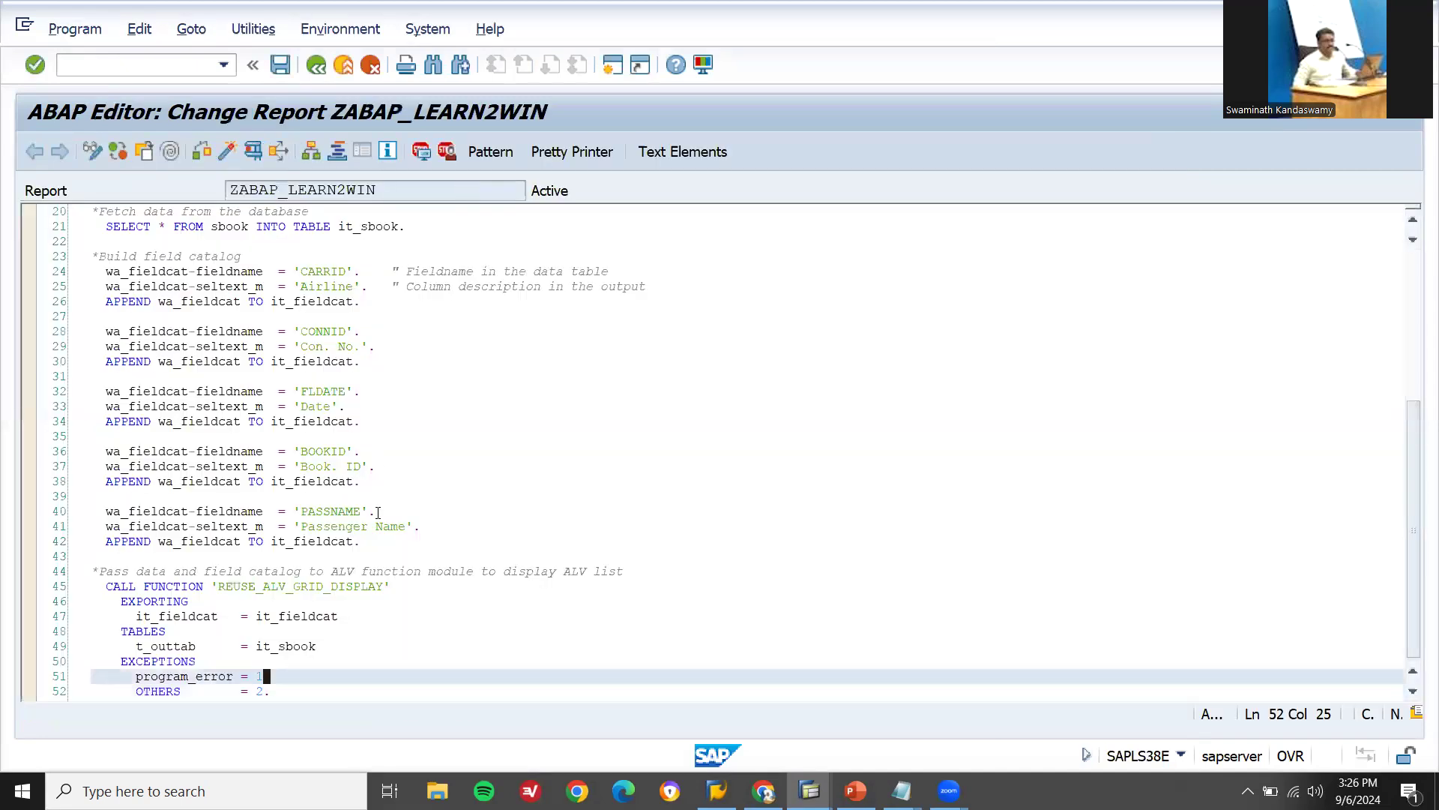
key(Up)
key(Up)
key(Up)
key(Up)
key(Up)
key(Up)
key(Up)
key(Up)
key(Up)
key(Up)
key(Up)
key(Up)
key(Up)
key(Up)
key(Up)
key(Up)
key(Up)
key(Up)
key(Up)
key(Up)
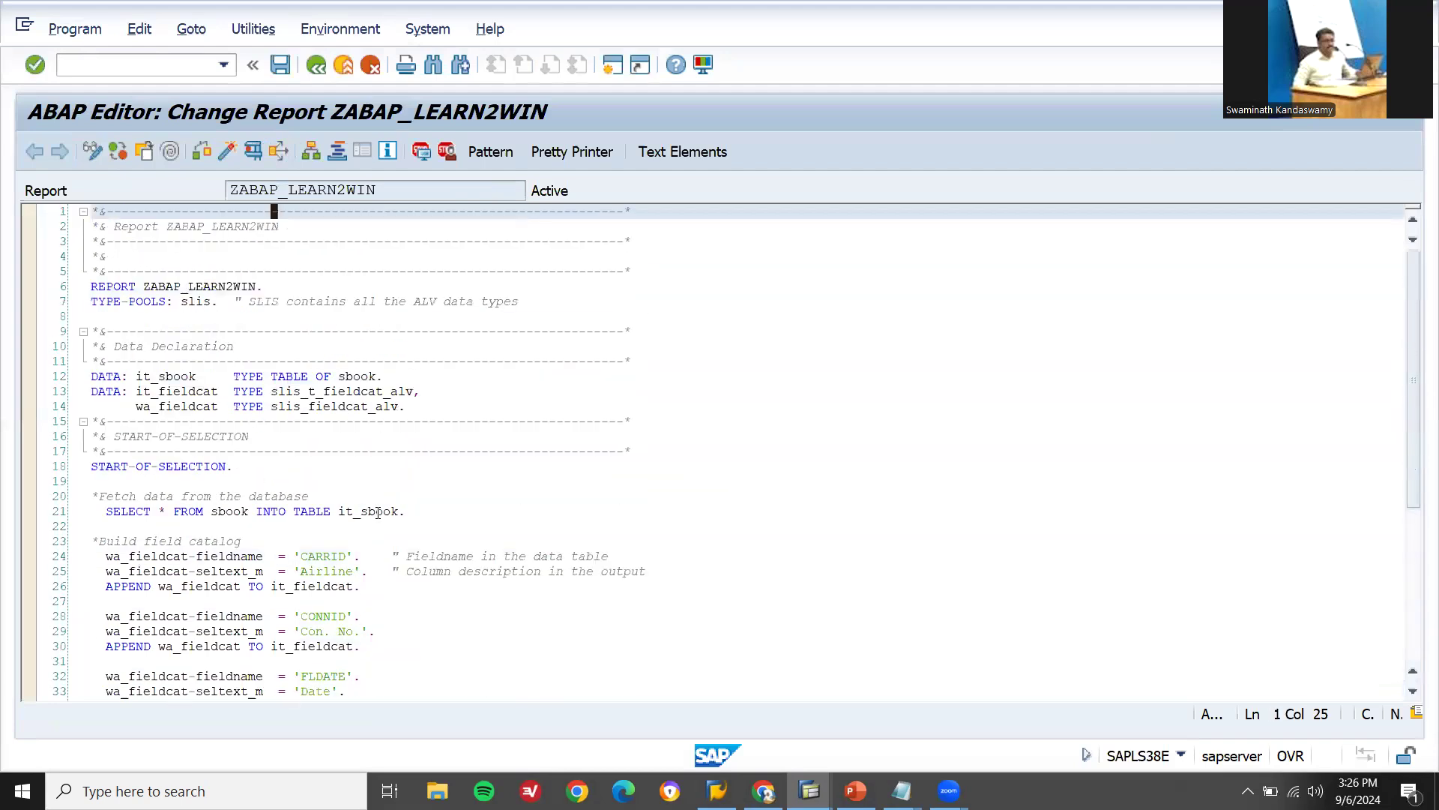
click(344, 66)
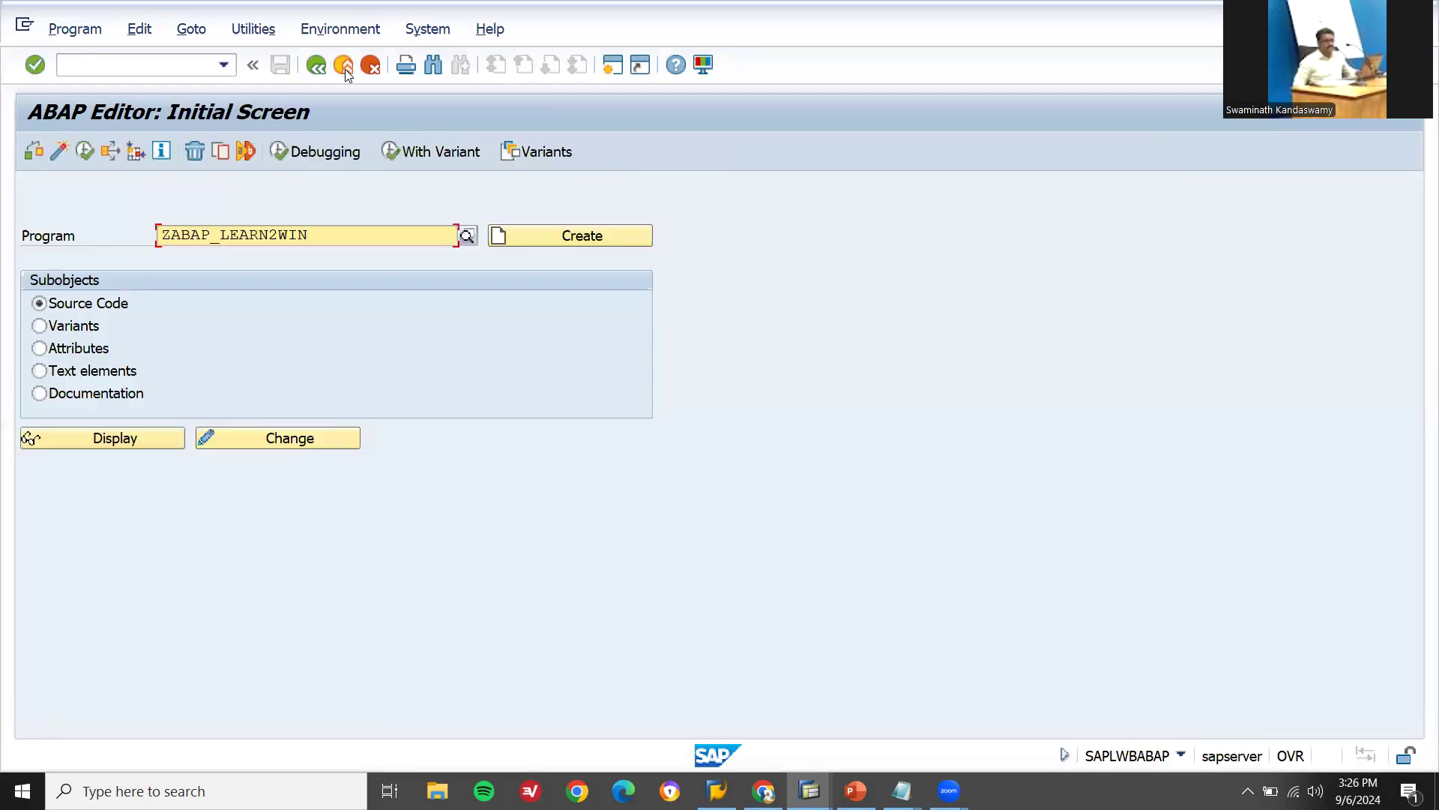
Leave the ABAP Editor, open transaction SE09 and display only the modifiable workbench requests, with customizing requests excluded
click(345, 68)
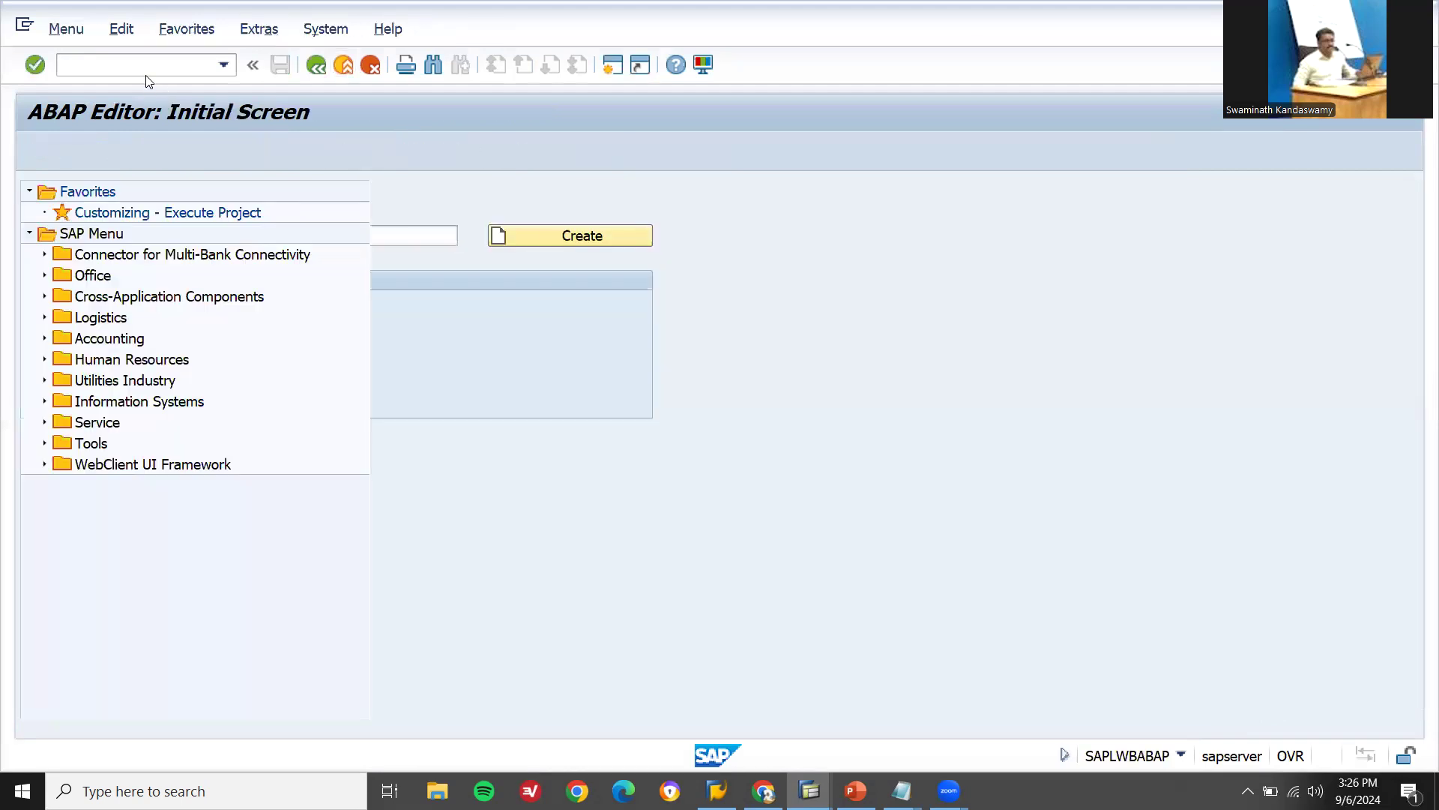
text(SE09)
key(Return)
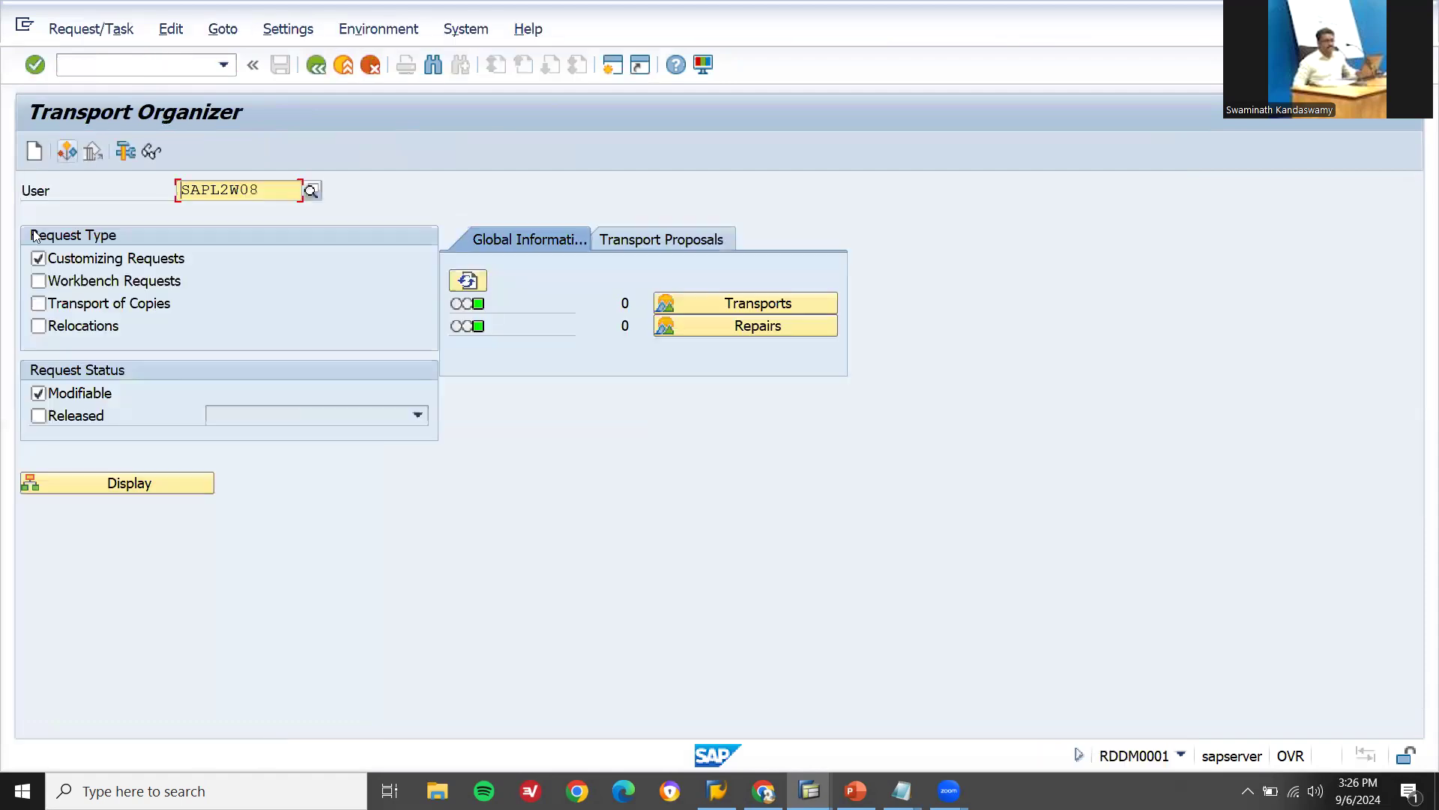
click(38, 259)
click(38, 282)
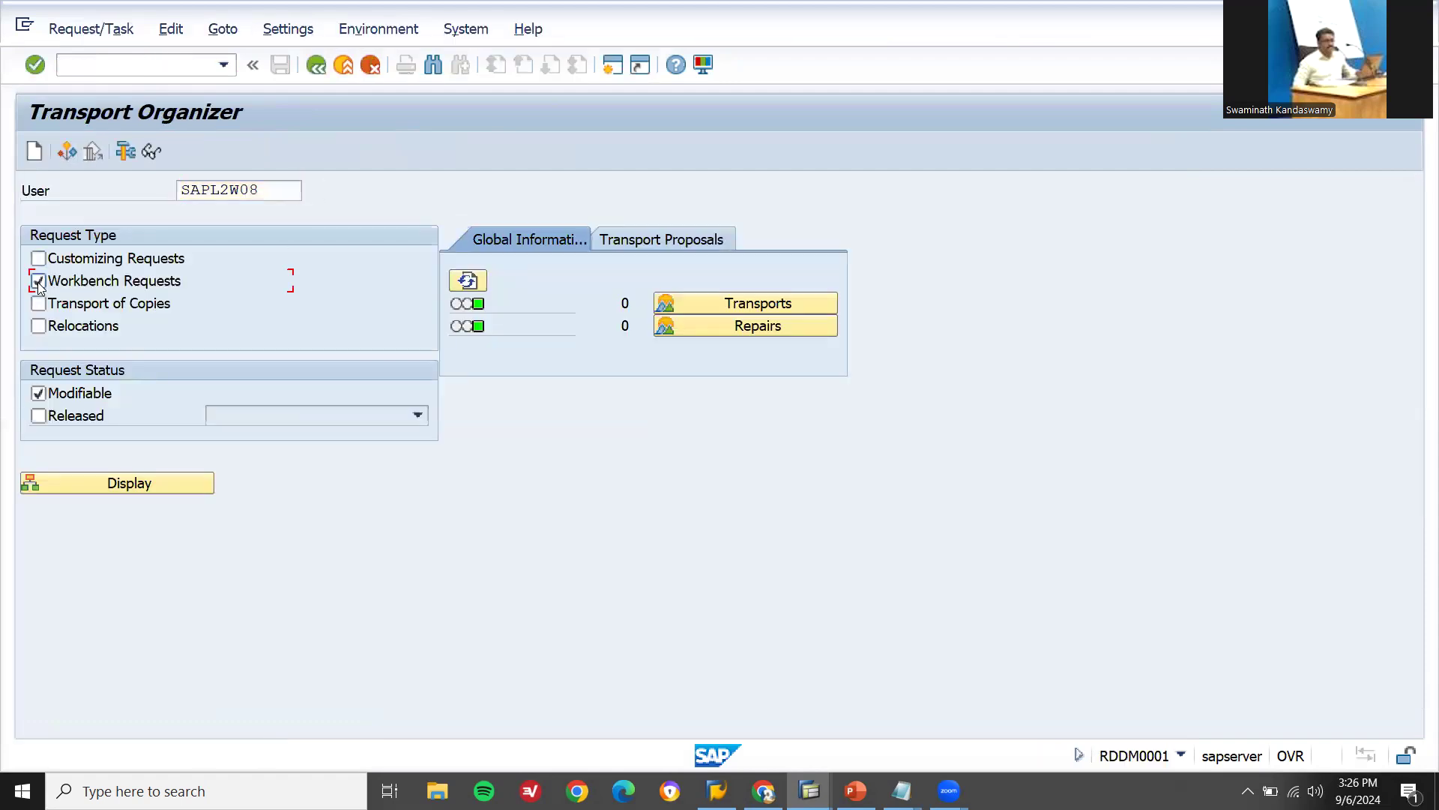
click(149, 485)
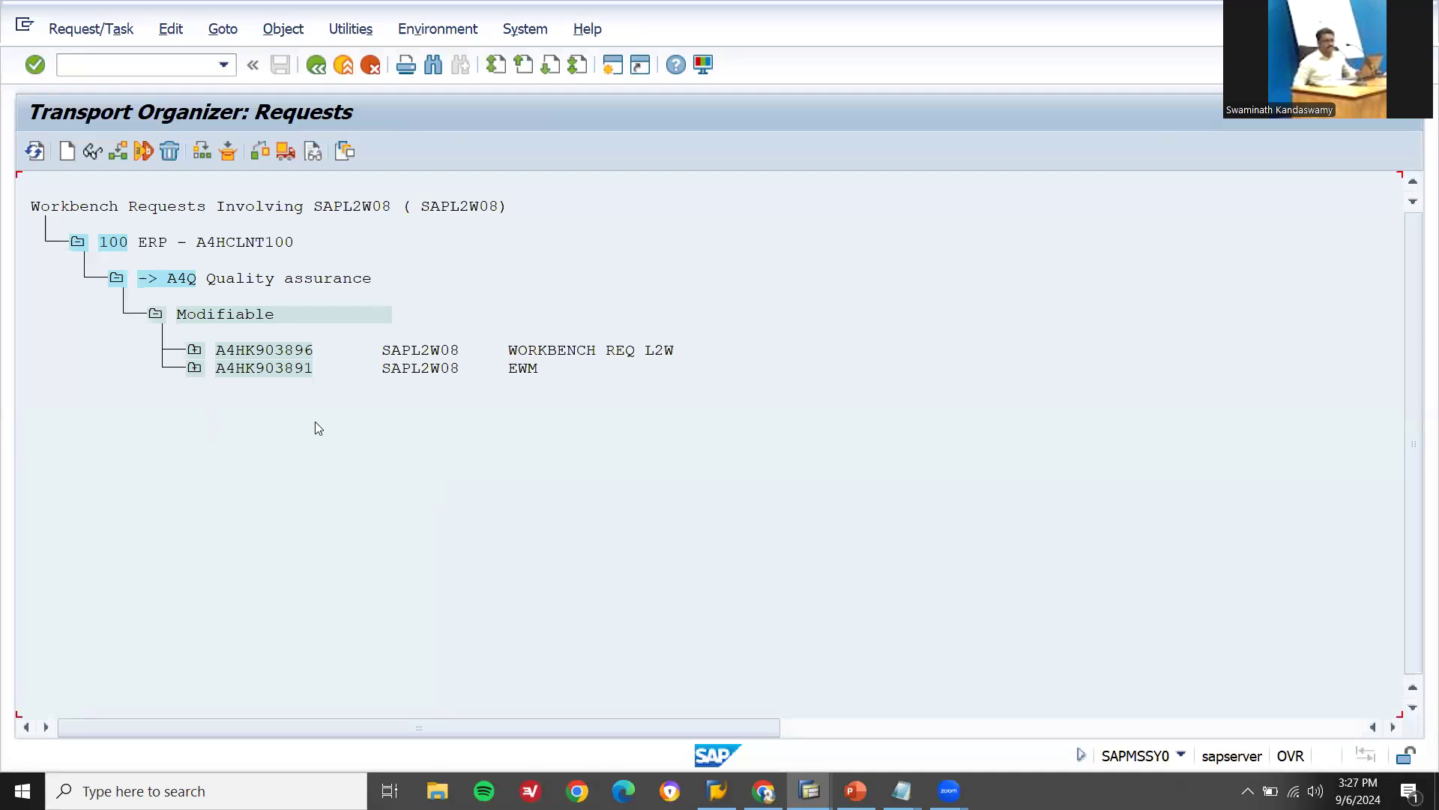
Check request number A4HK903891 in the Notepad notes against the request list, and select that request back in SAP
mouse_move(902, 790)
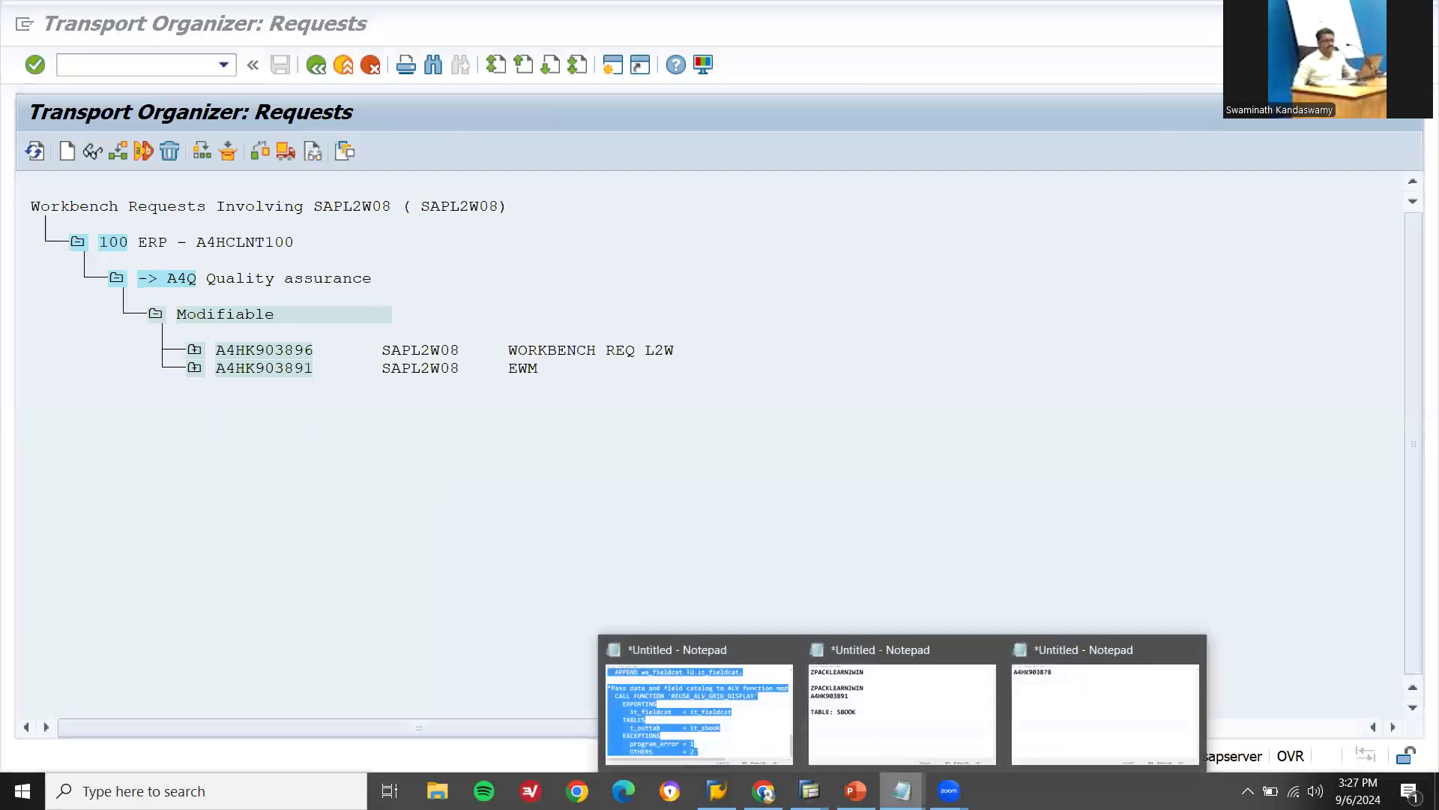
click(917, 728)
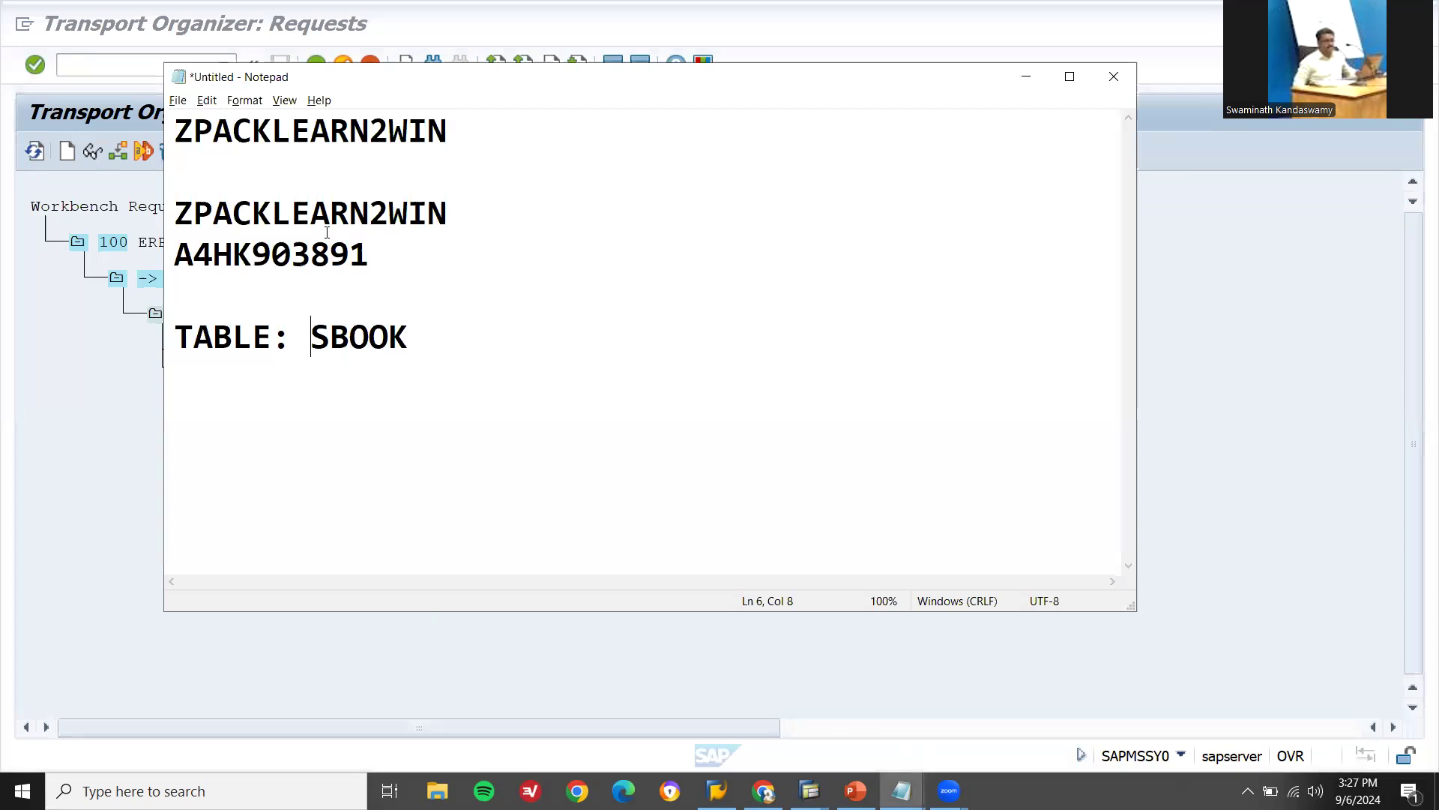
double_click(311, 257)
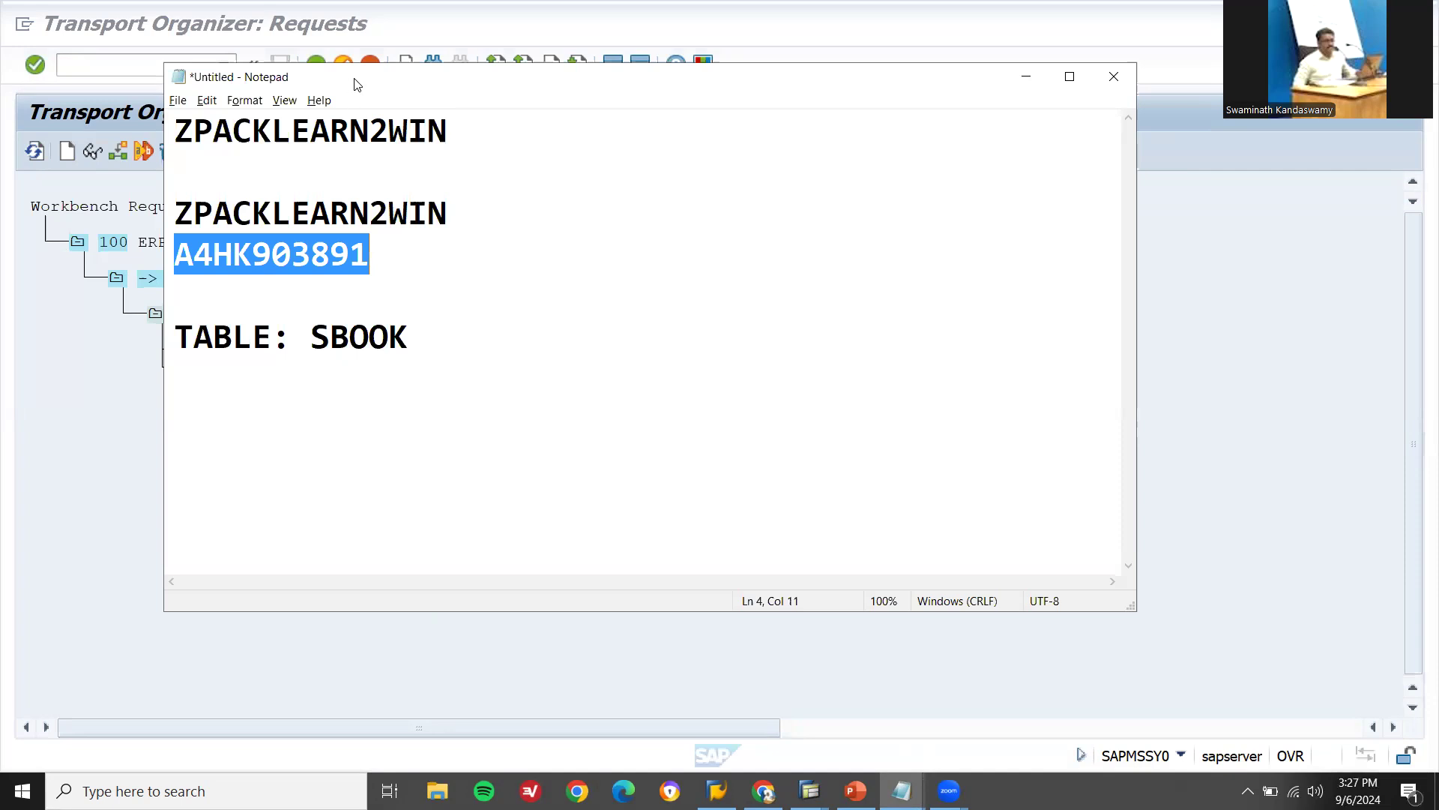
drag(356, 85, 576, 155)
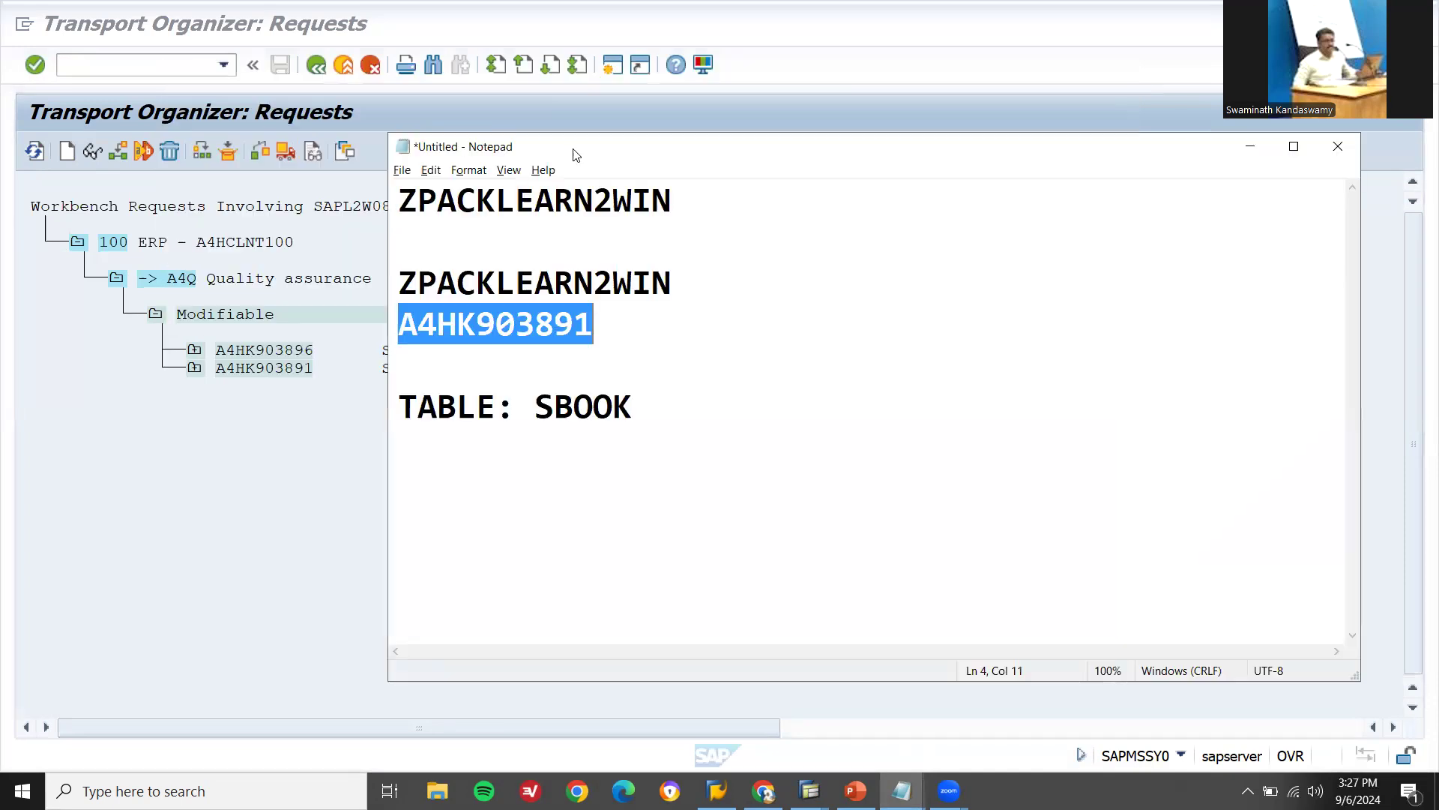
click(255, 370)
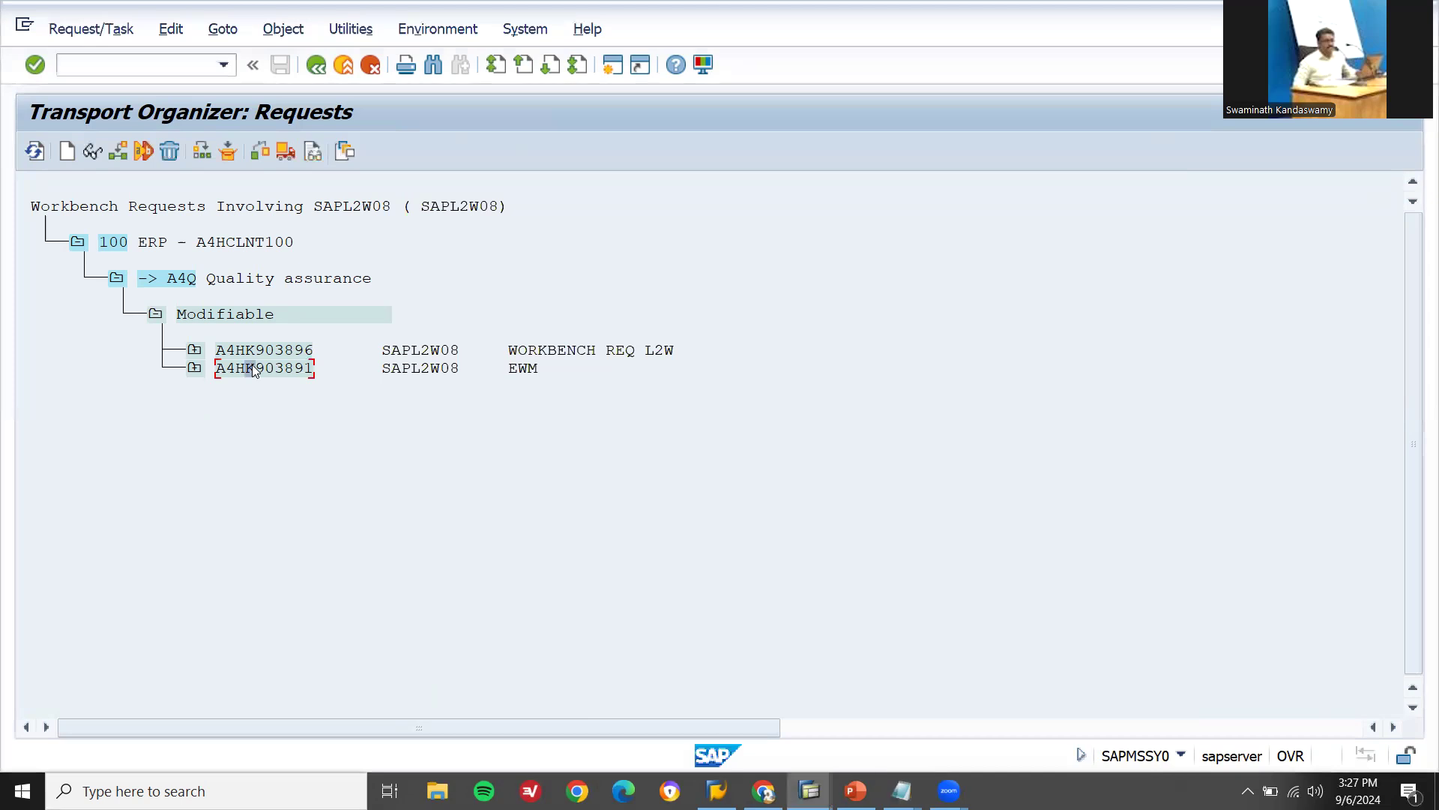